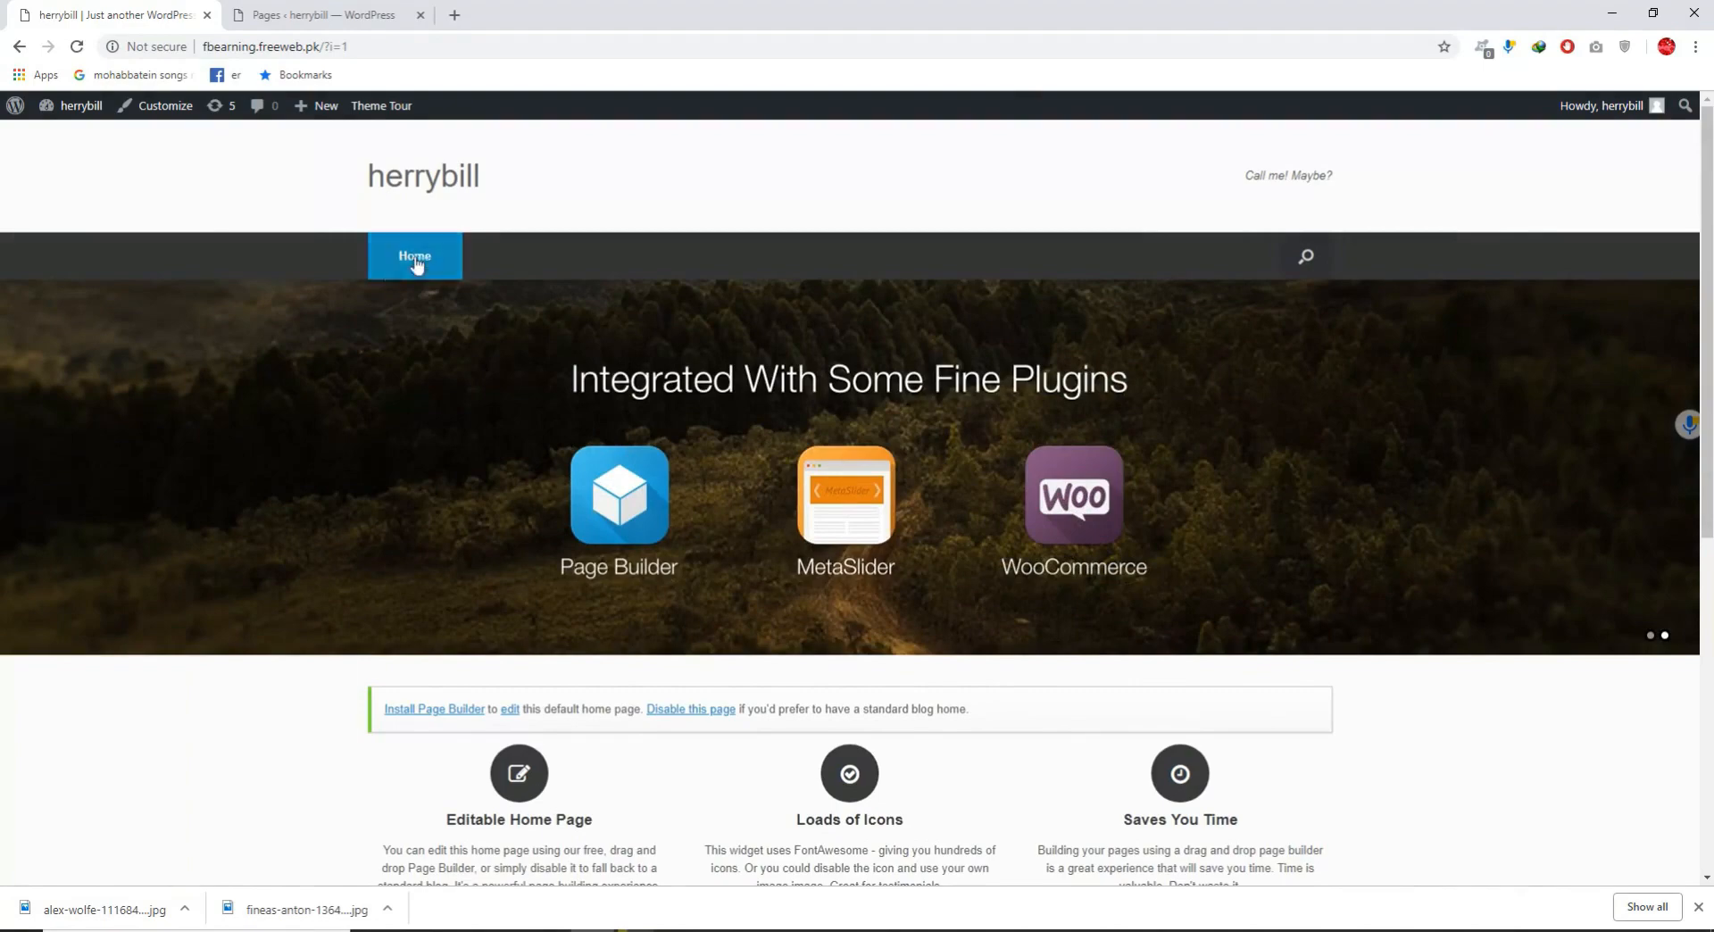
Look over the live site's home page from its navigation bar down to the footer.
scroll(715, 505, "down", 1)
scroll(708, 491, "down", 1)
scroll(703, 490, "up", 1)
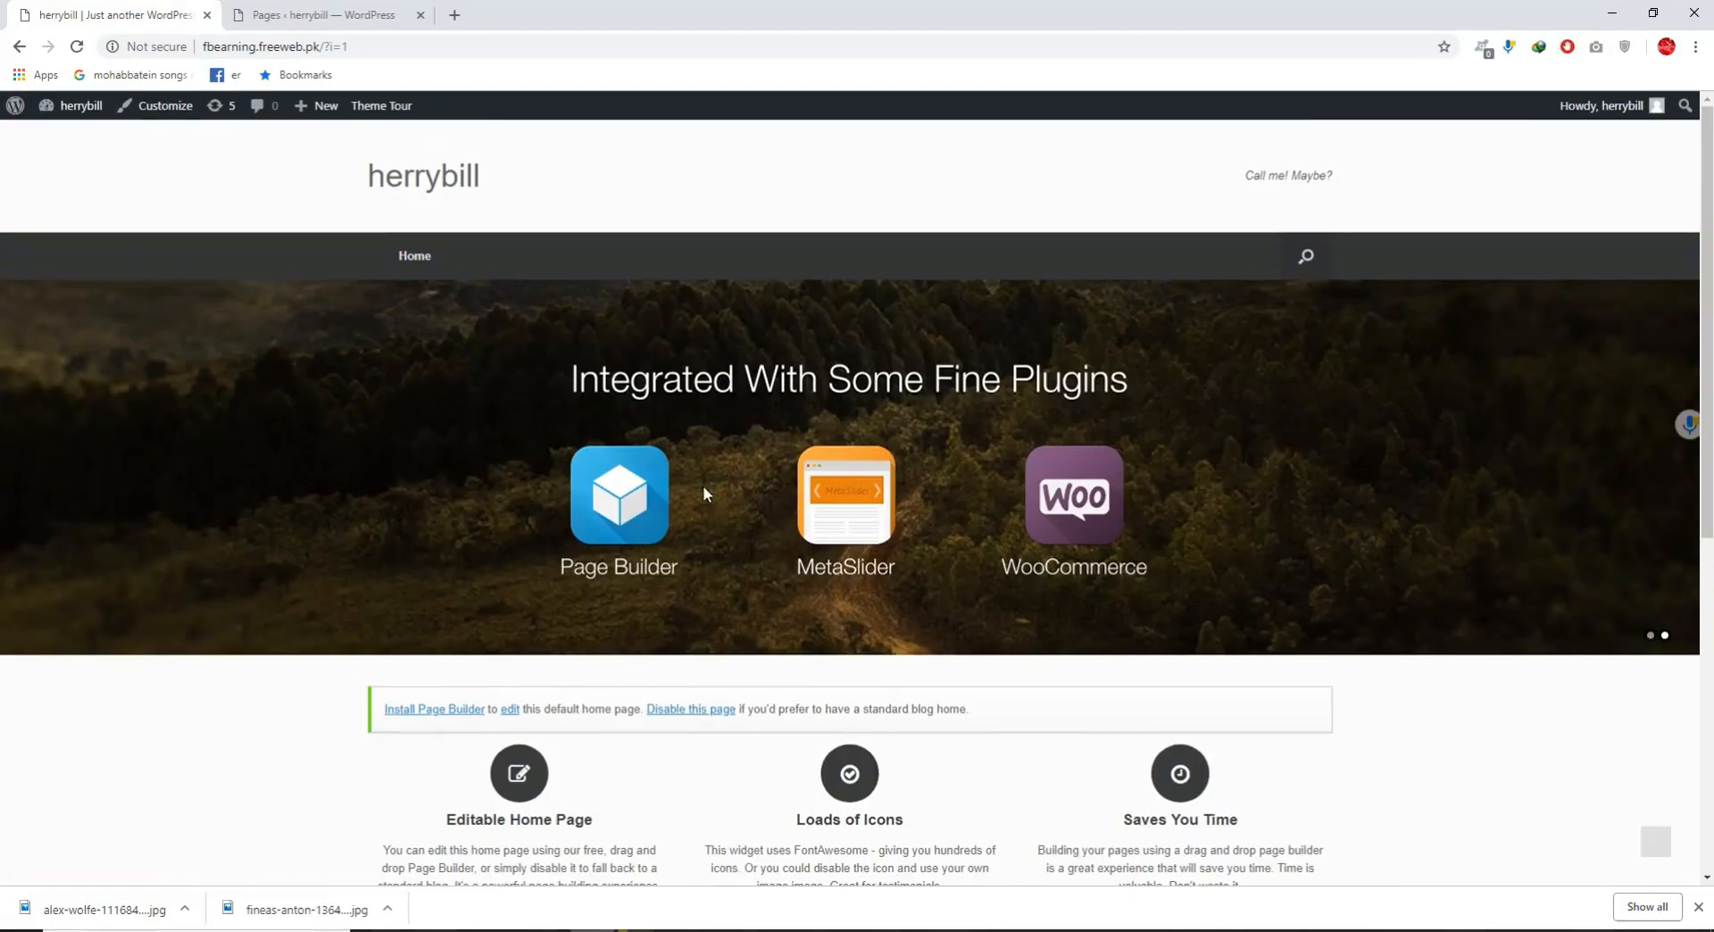
scroll(882, 473, "down", 6)
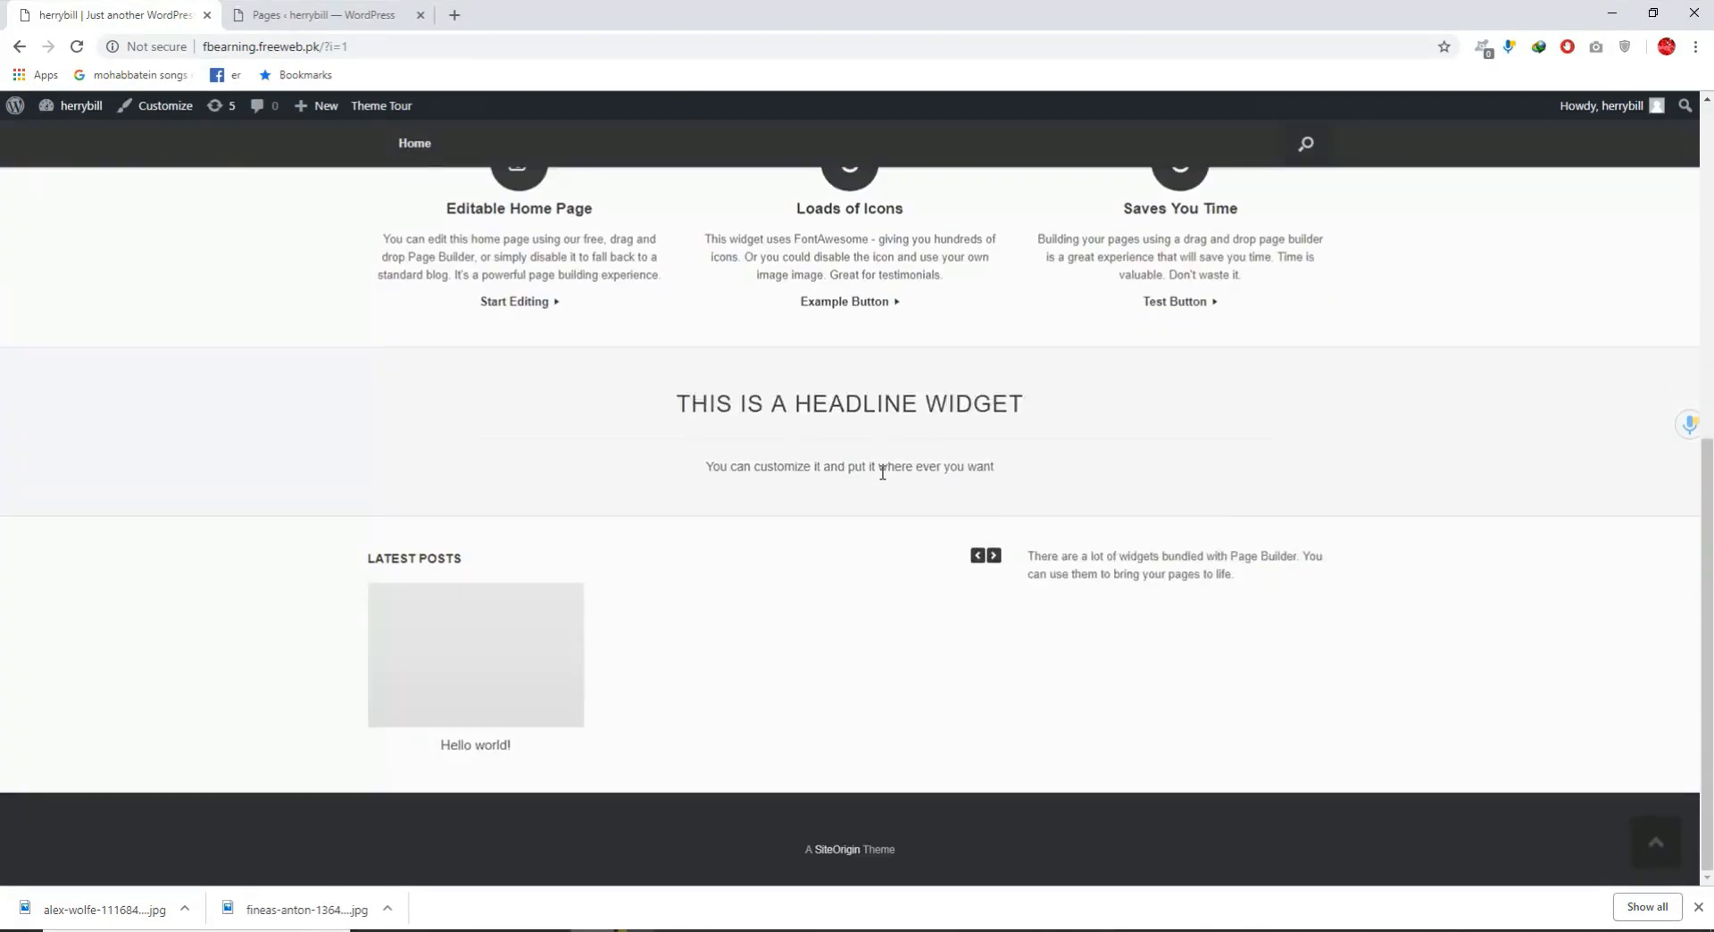
scroll(878, 470, "up", 7)
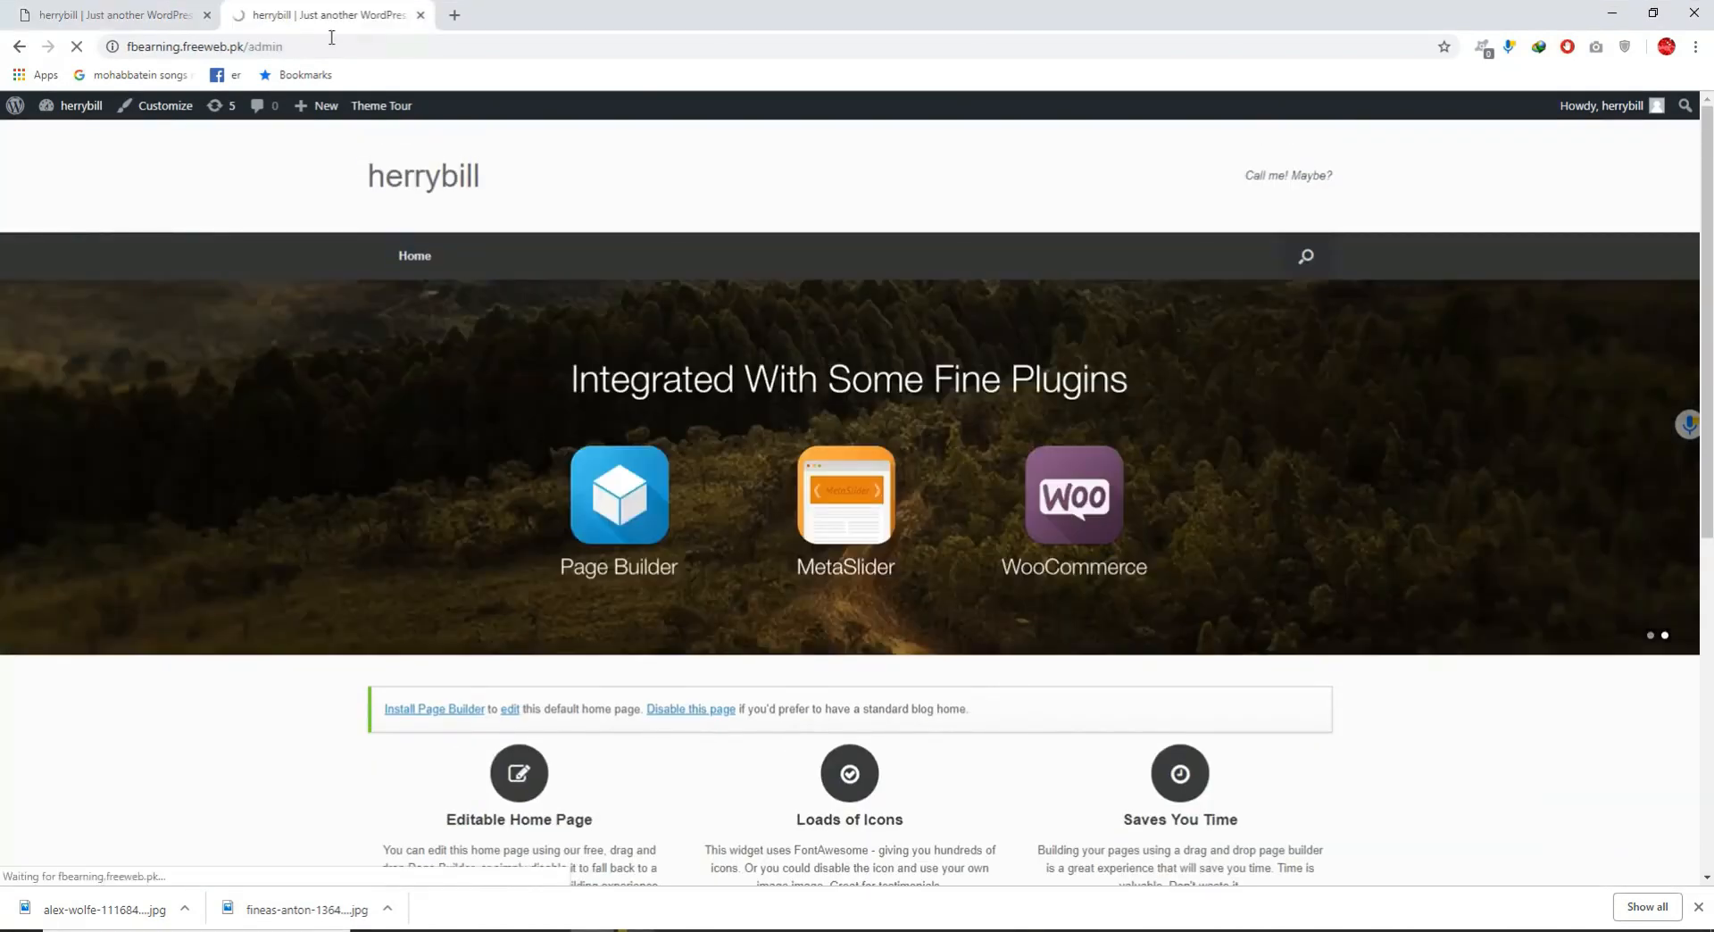
Open the Pages list in the site's admin dashboard and compare it with the live site's navigation bar.
left_click(324, 14)
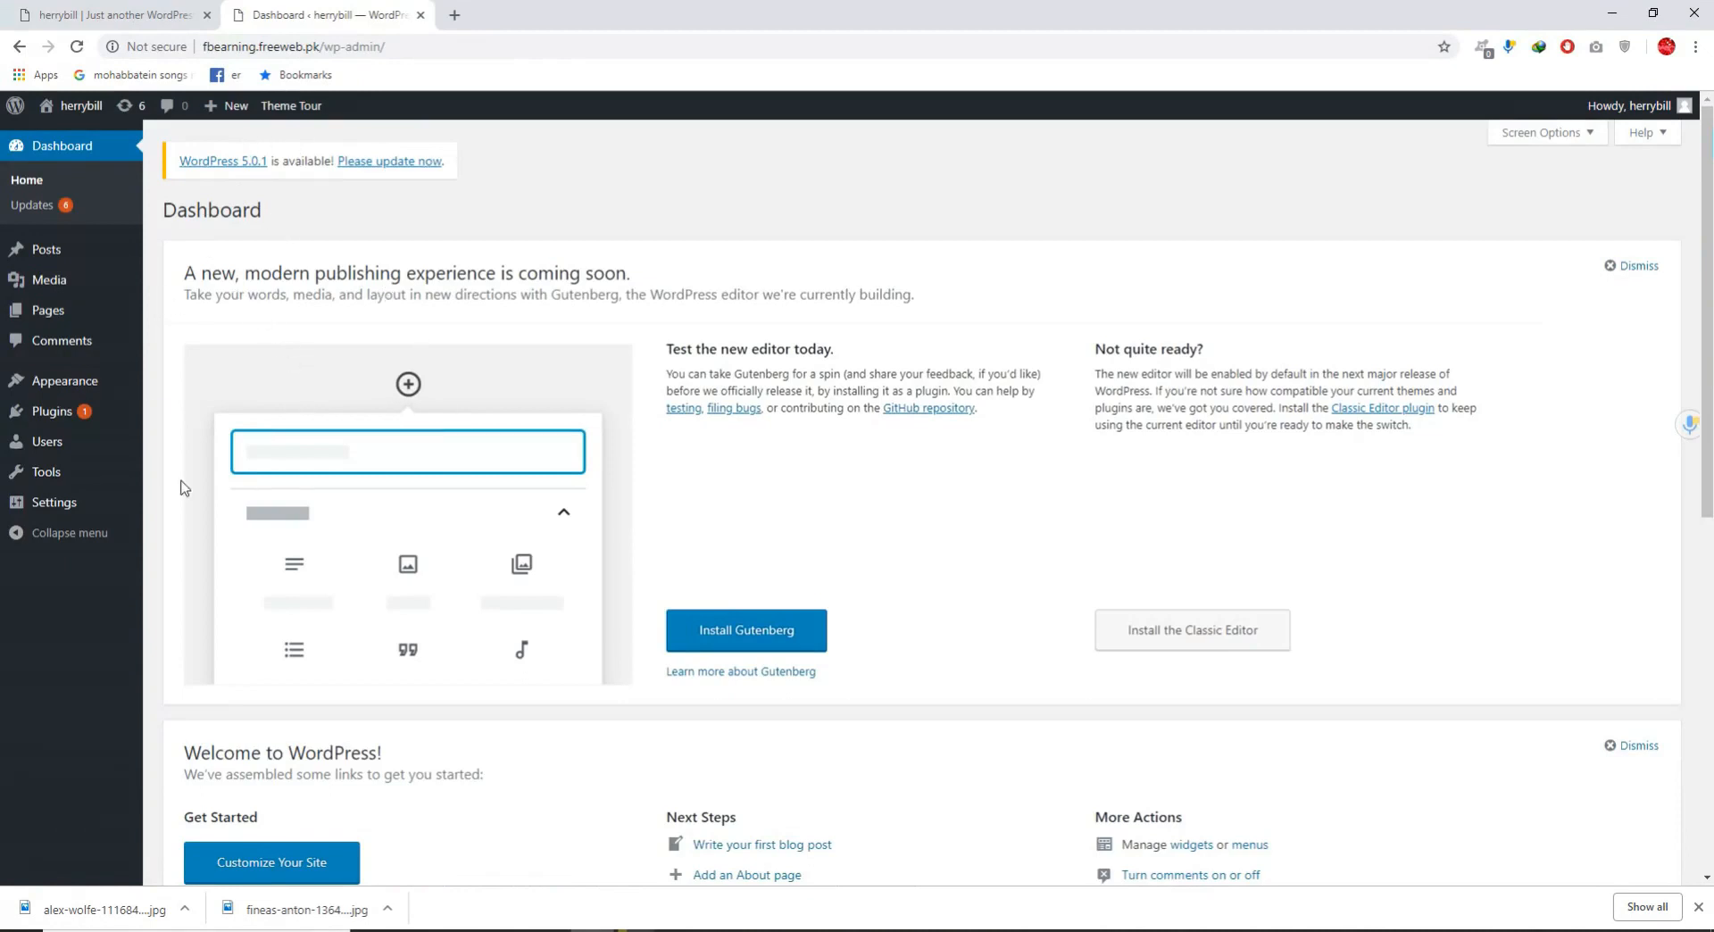
left_click(64, 314)
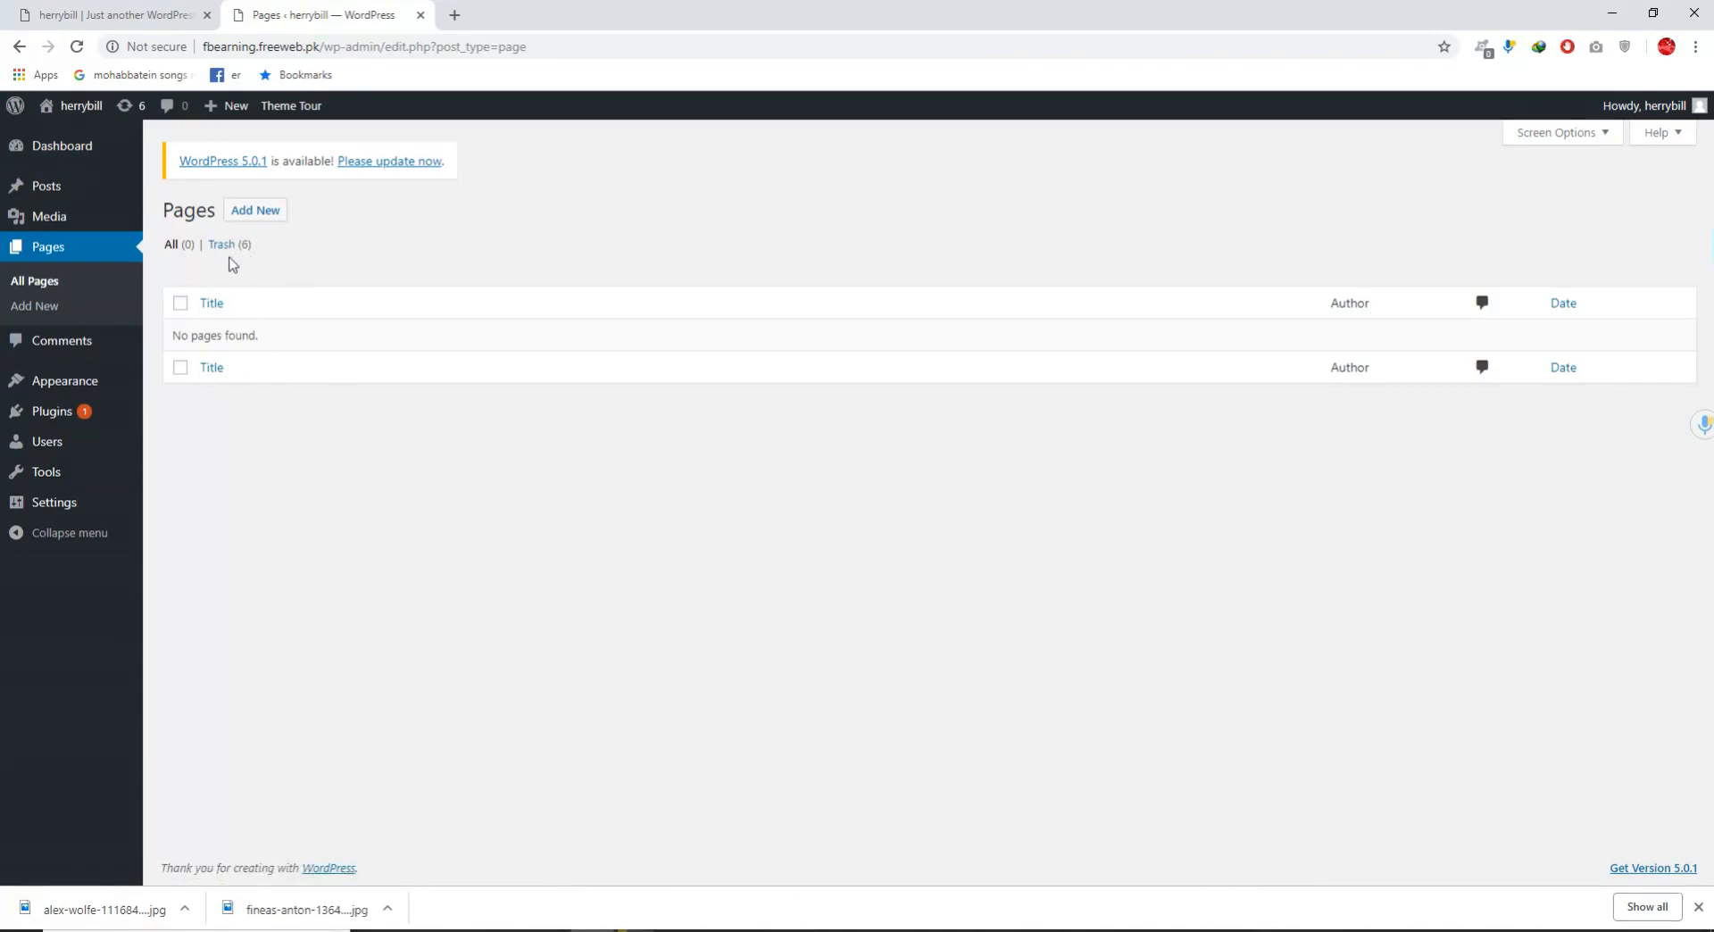
left_click(107, 15)
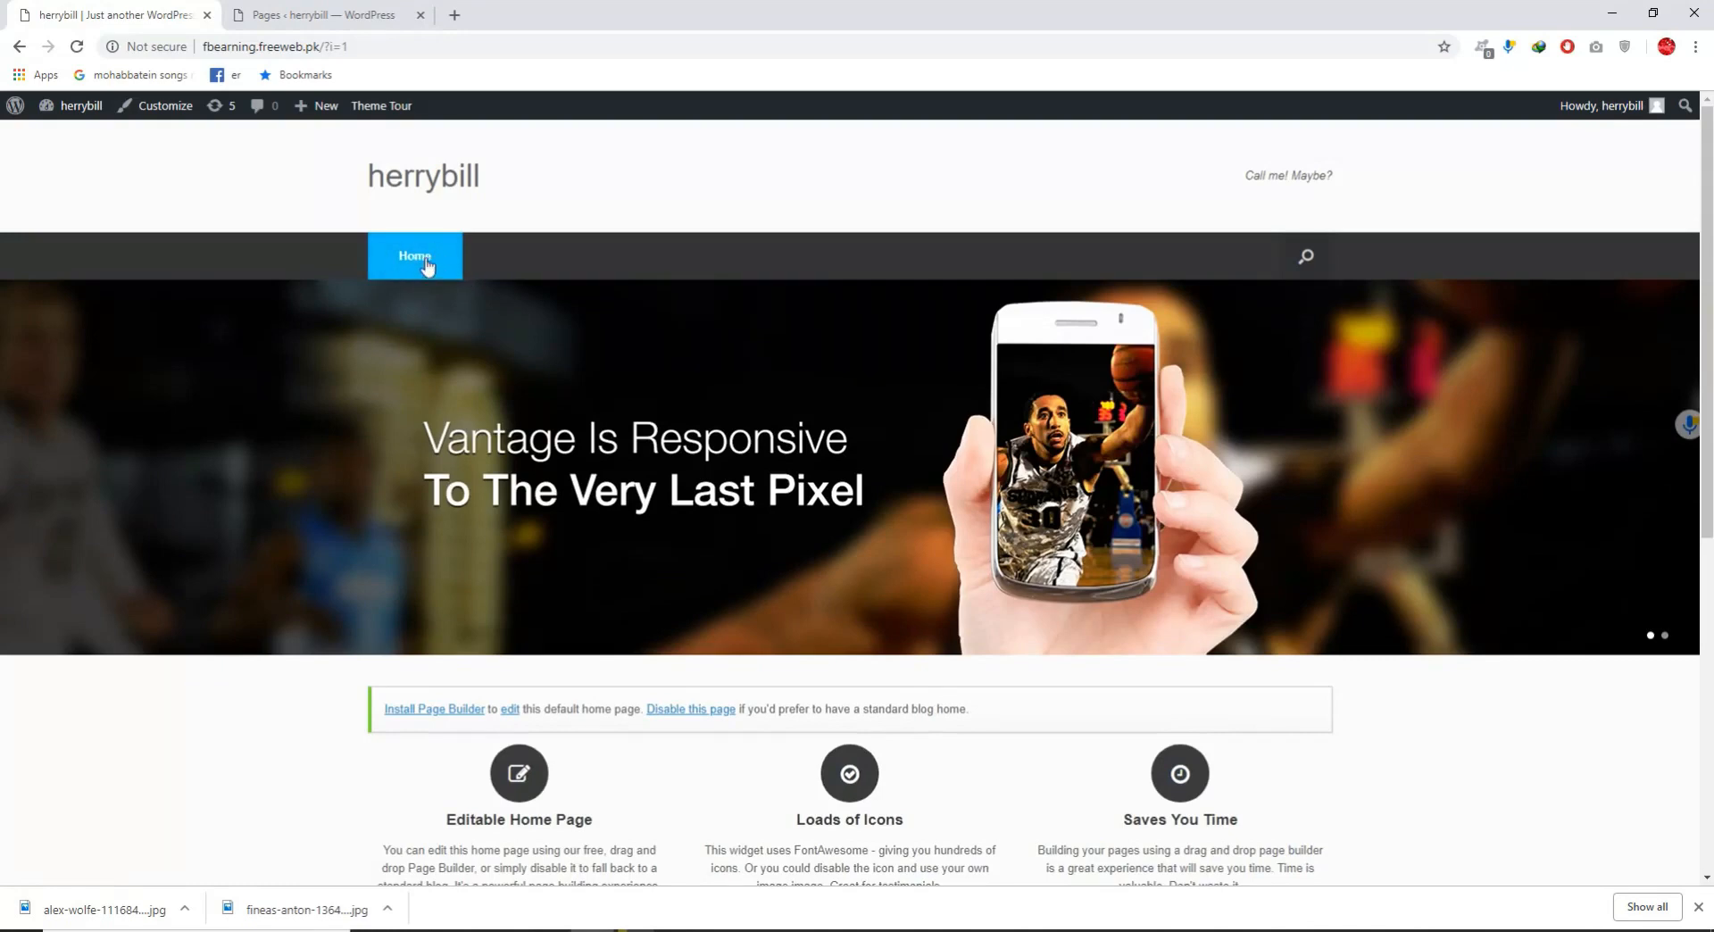
left_click(321, 13)
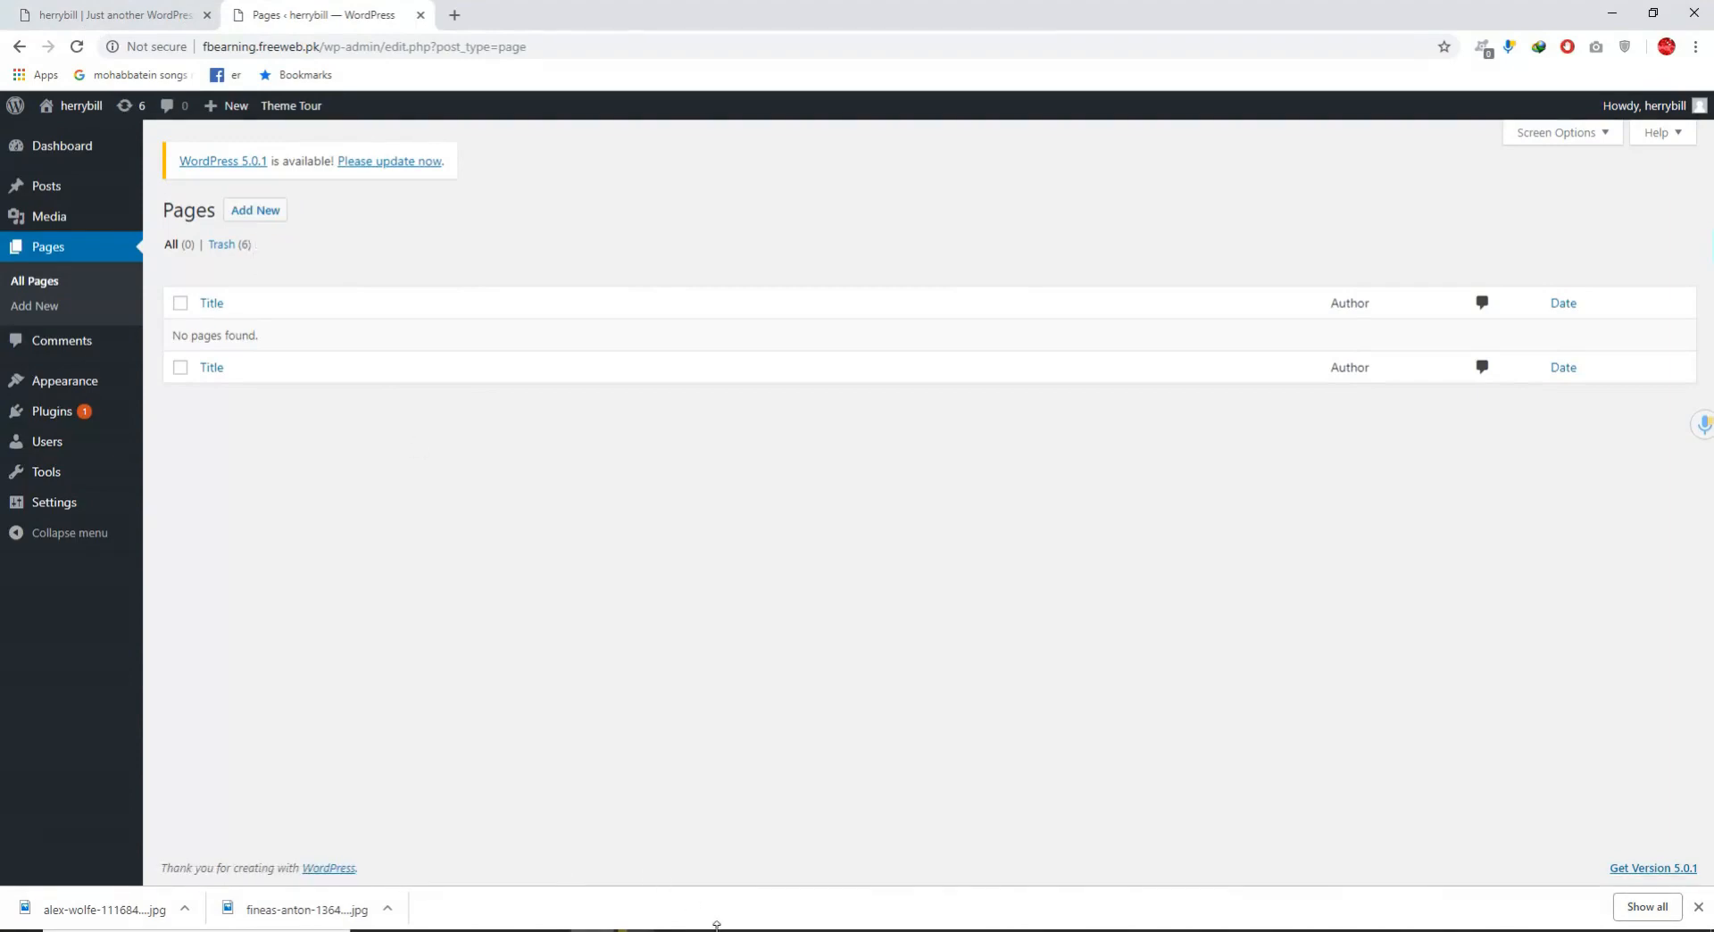
Switch to the Online Portfolio CV document in Word and read through the PAGES/ LINKS outline.
left_click(737, 848)
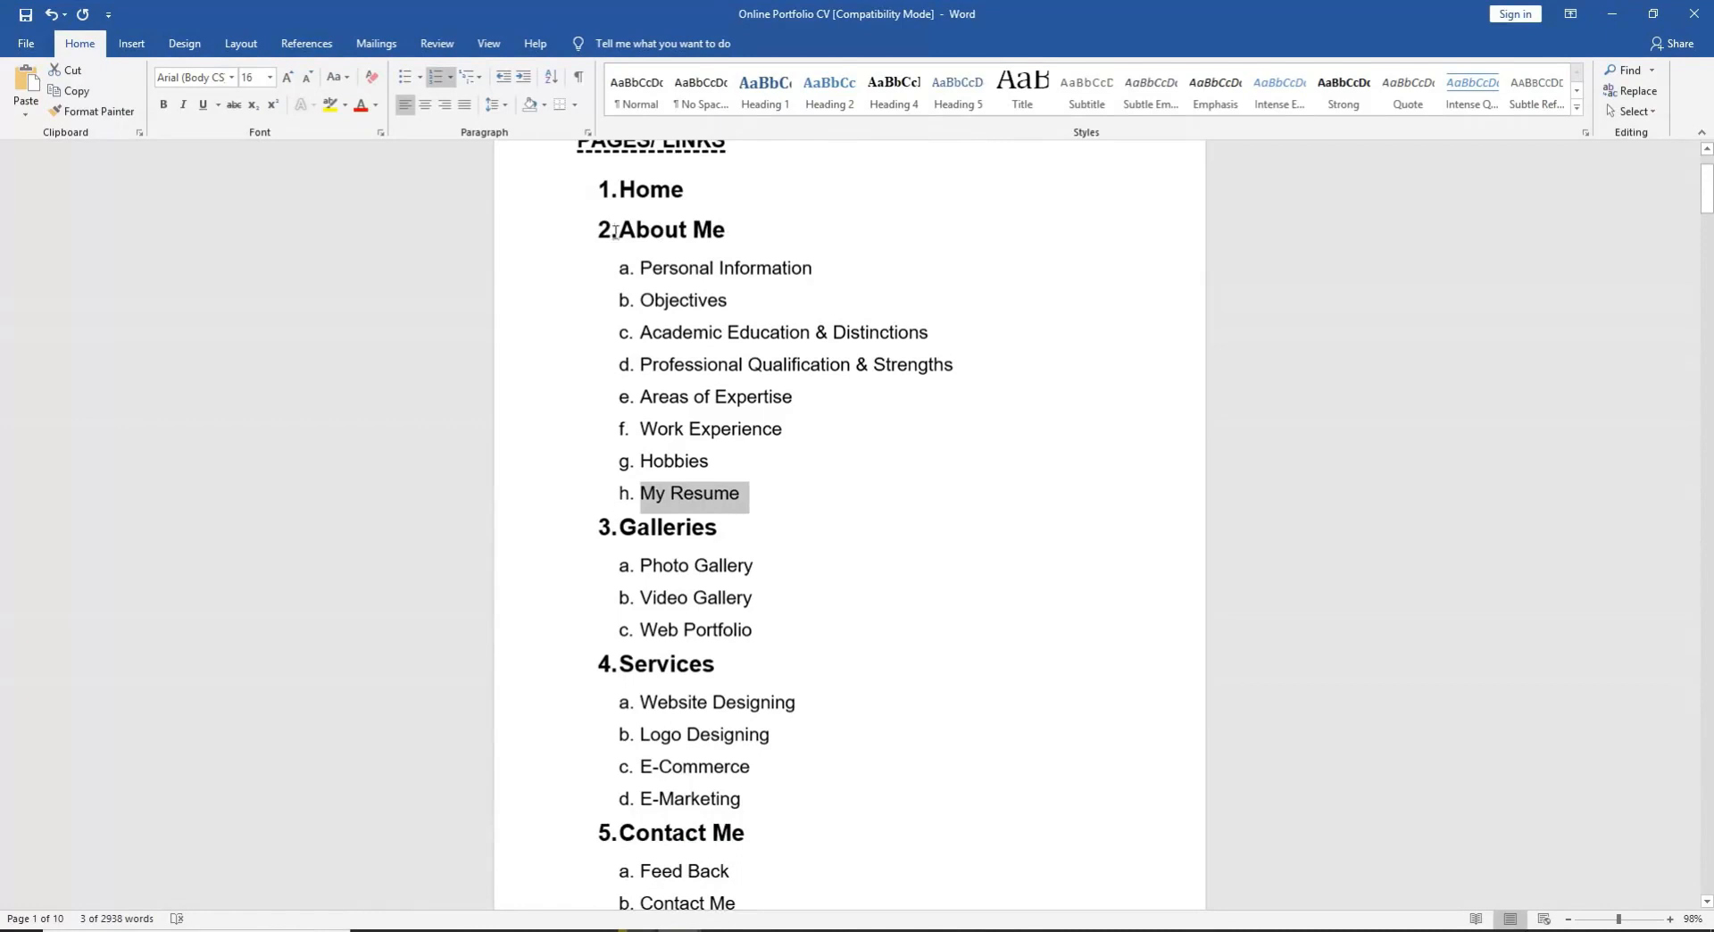
scroll(715, 406, "down", 3)
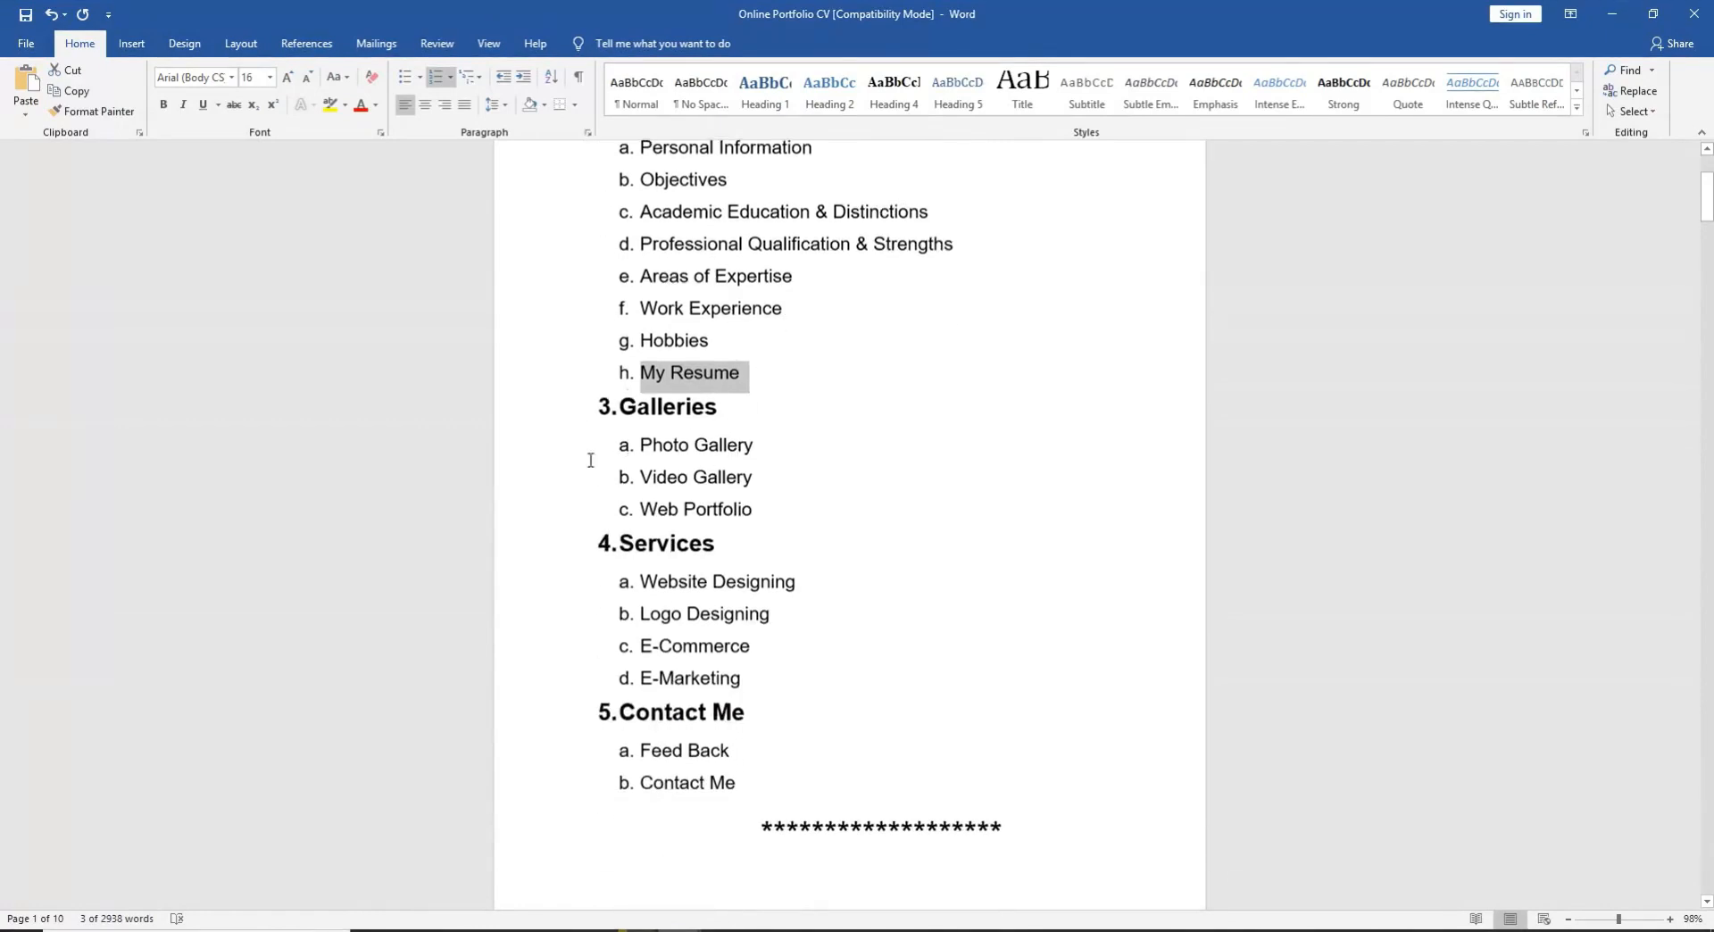
scroll(630, 558, "down", 2)
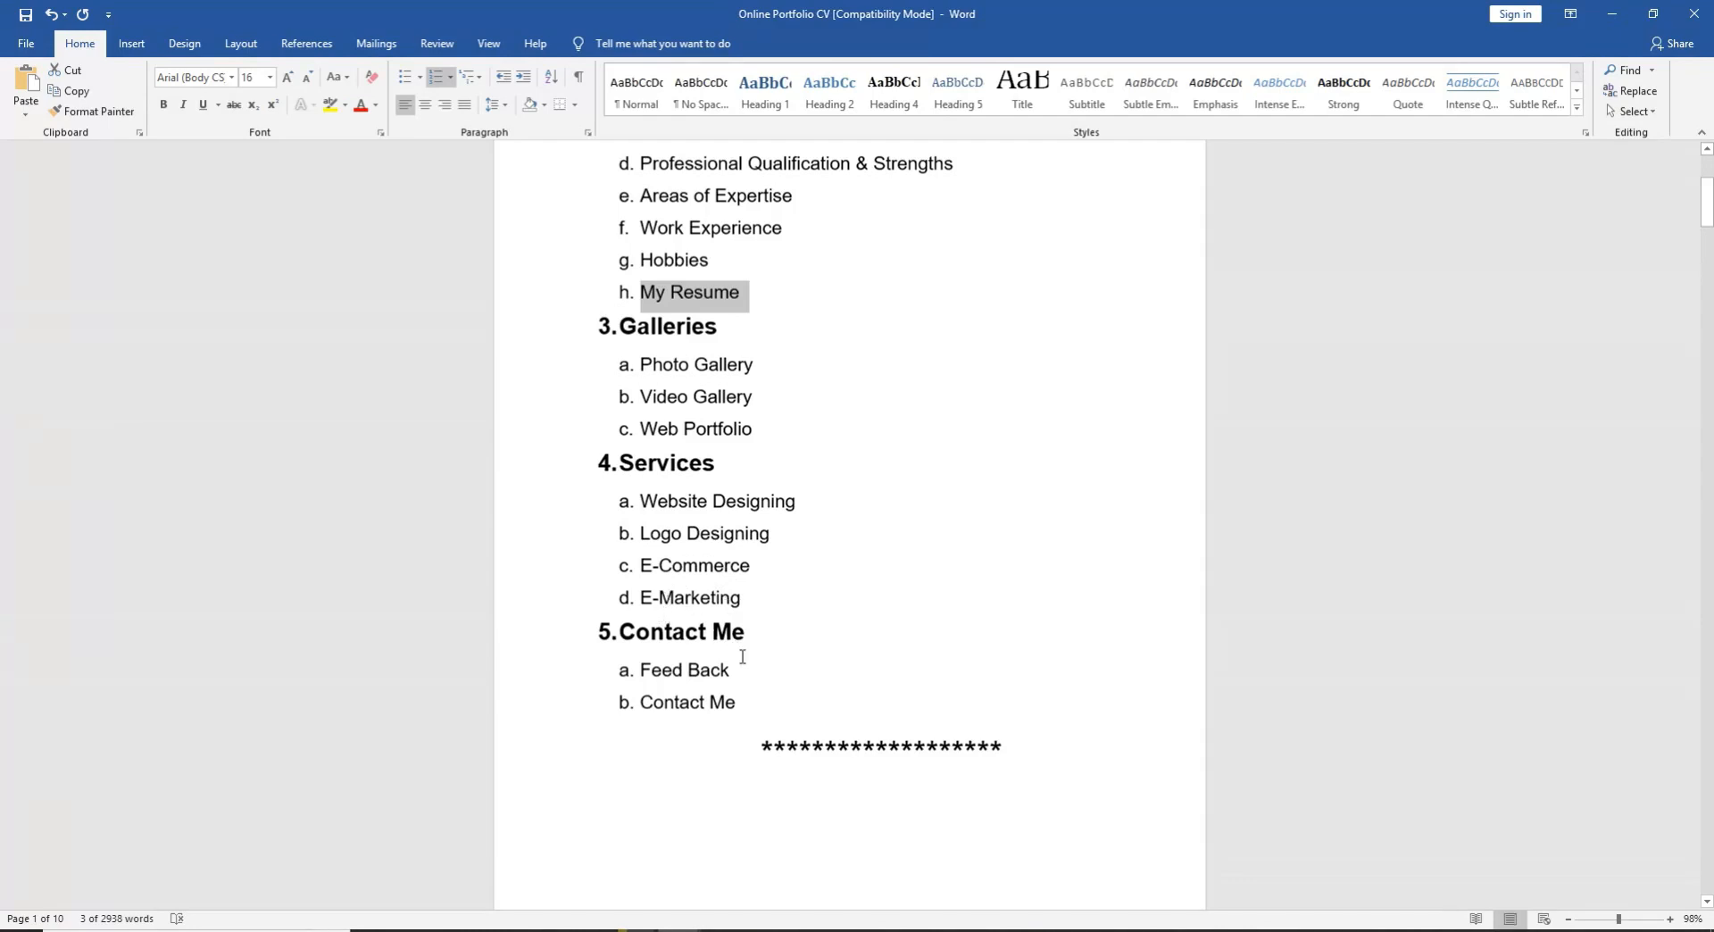
scroll(742, 657, "down", 2)
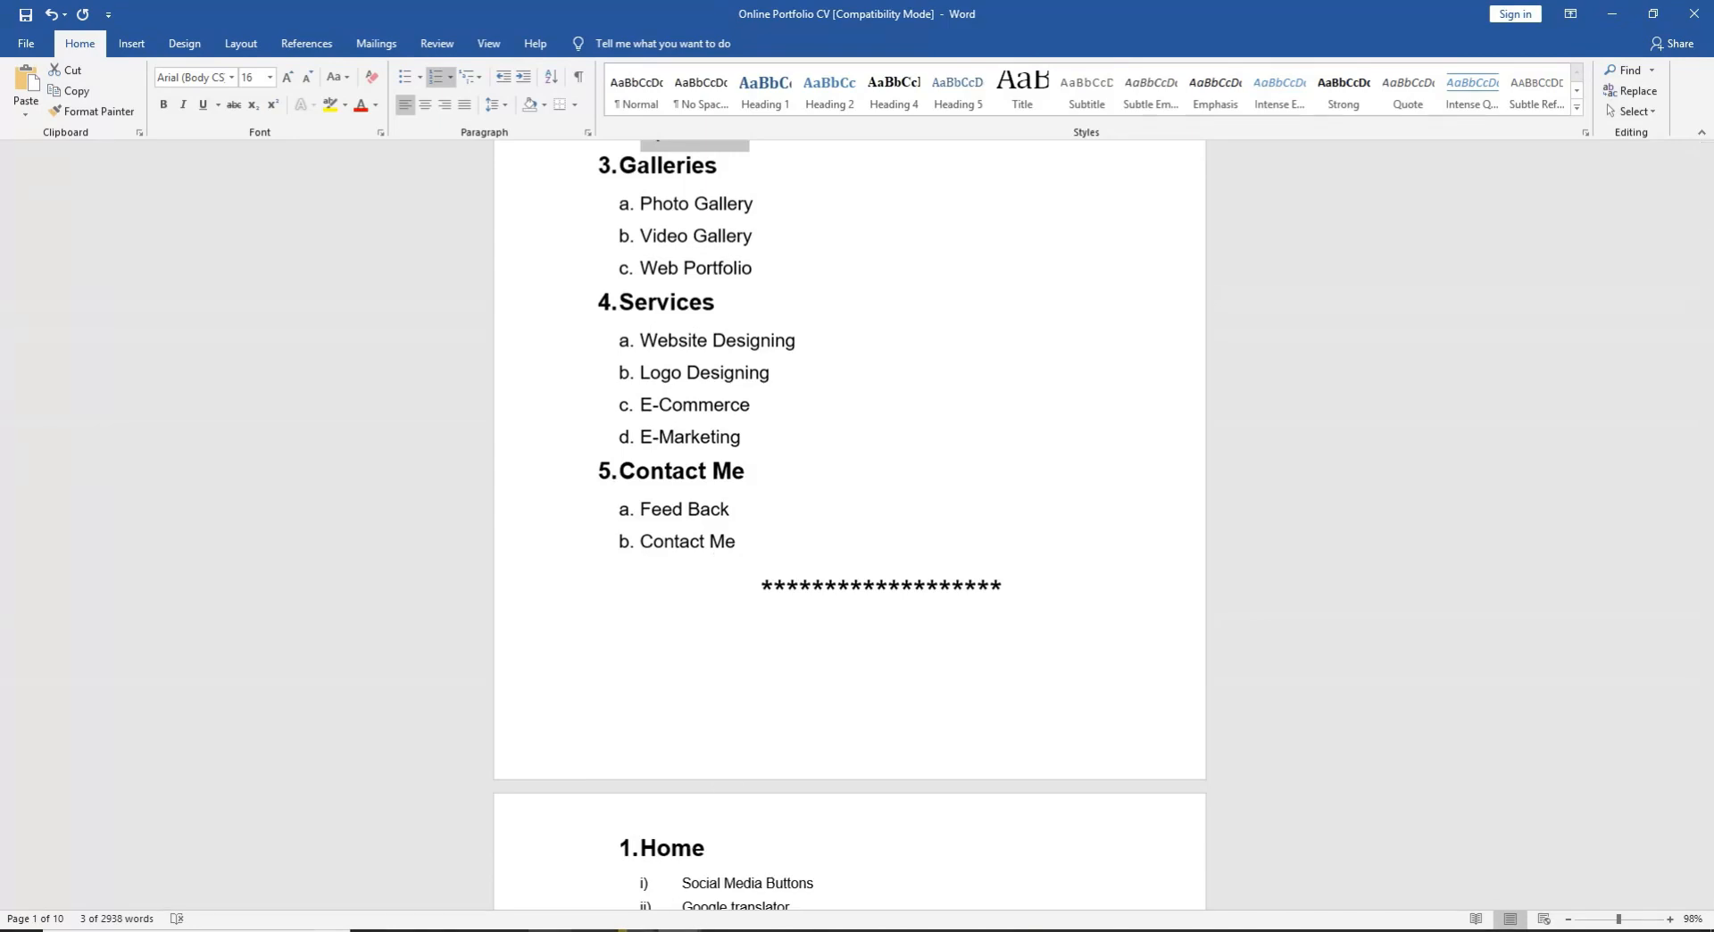
Start a new page in WordPress, and copy the "About Me" heading from the outline in the Word document.
left_click(595, 928)
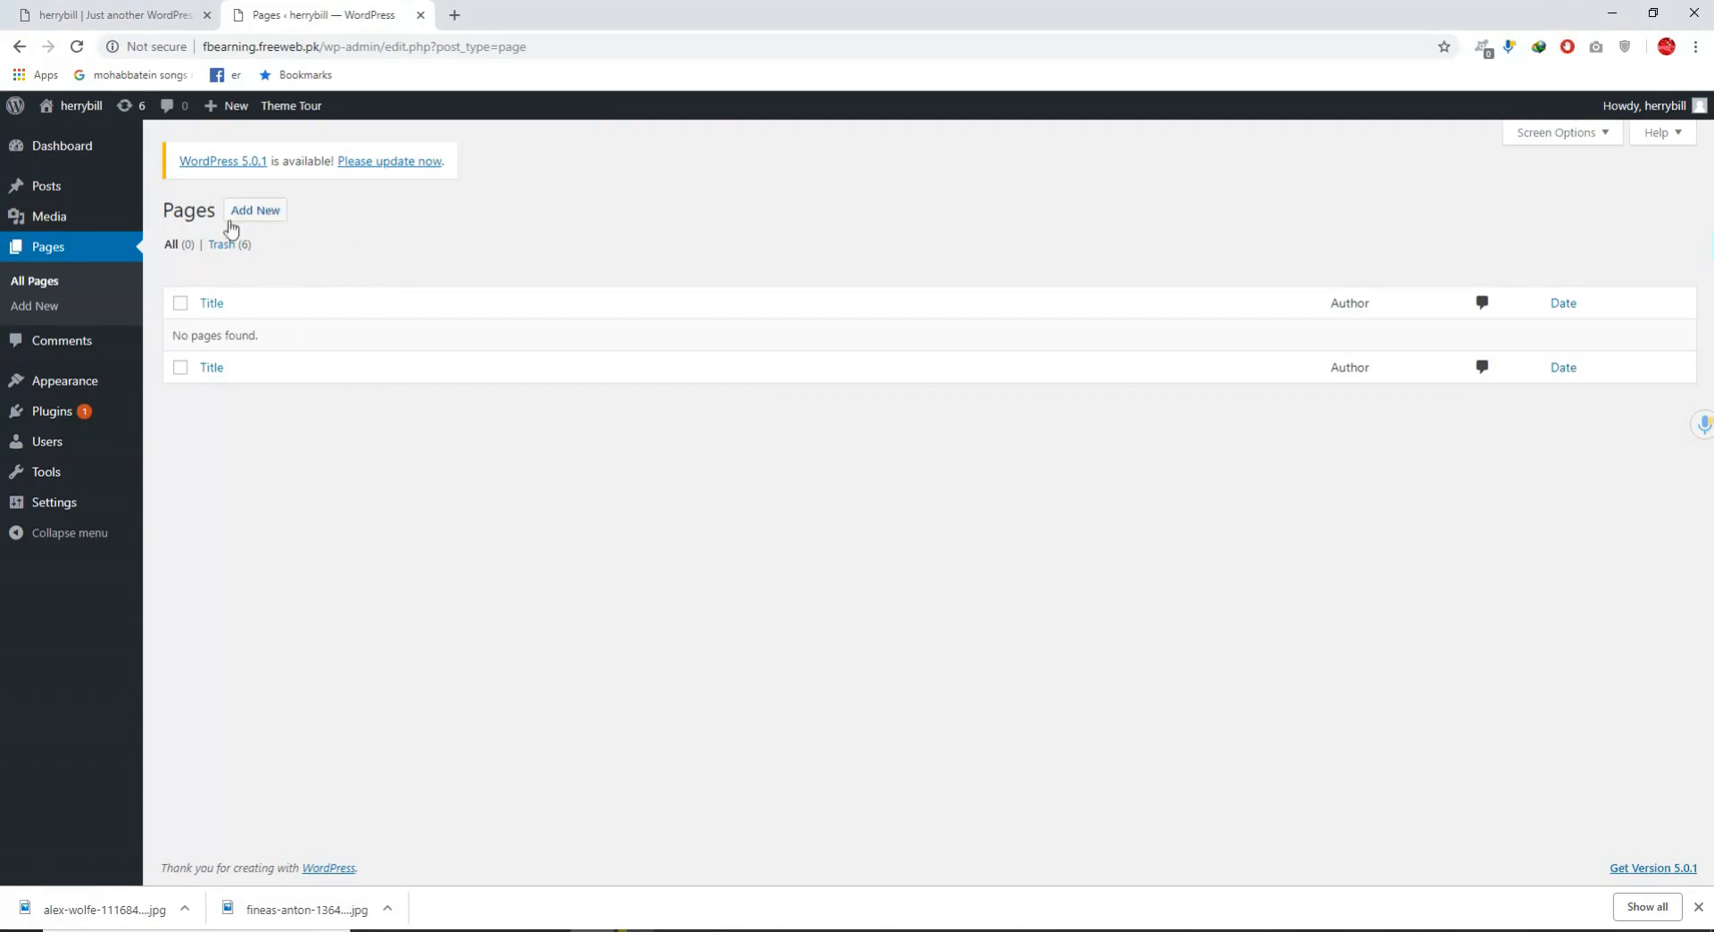
left_click(260, 225)
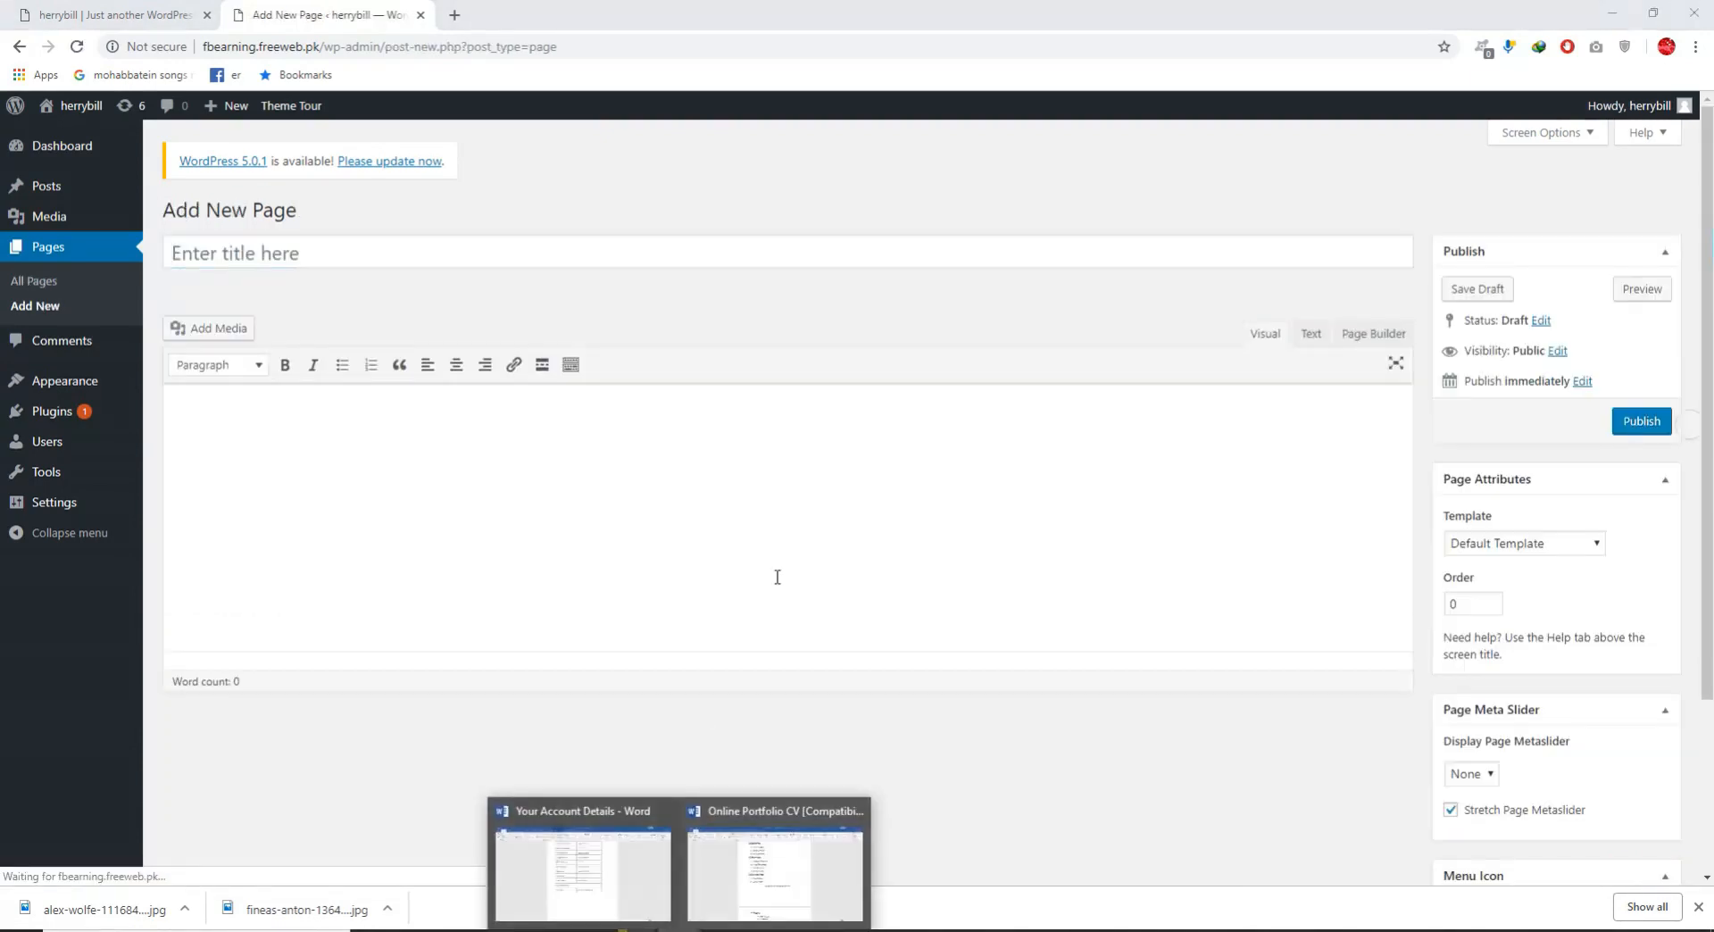
left_click(728, 830)
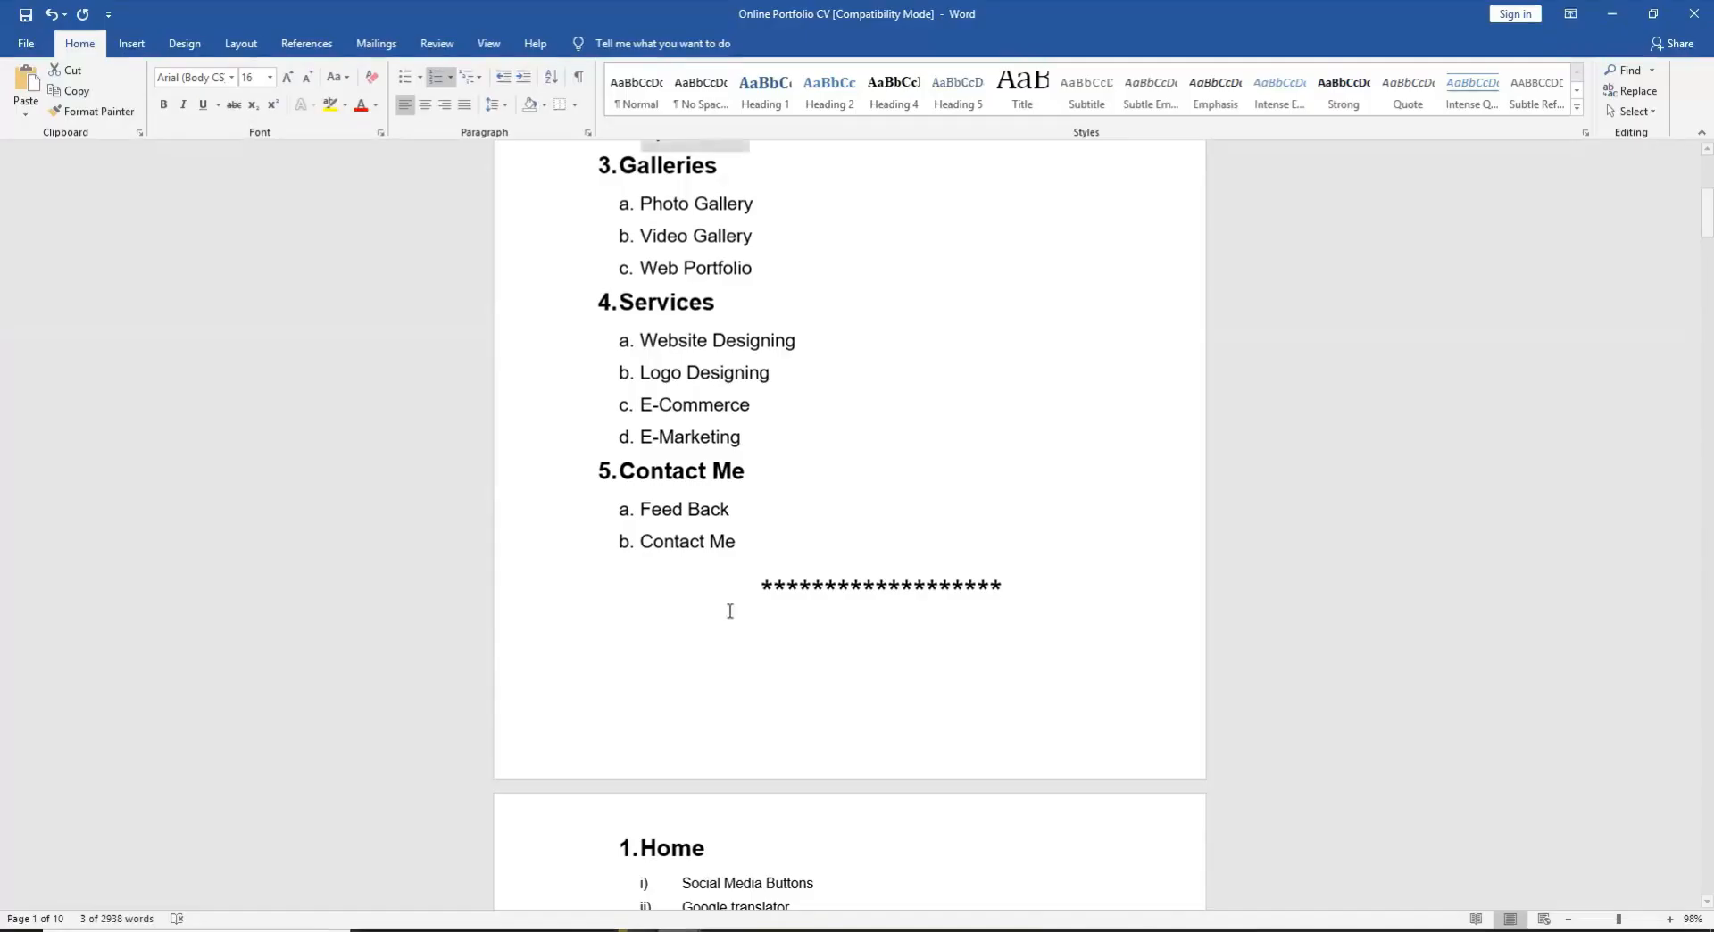
scroll(727, 261, "up", 5)
scroll(728, 262, "up", 2)
left_click_drag(741, 350, 639, 353)
right_click(639, 353)
left_click(680, 381)
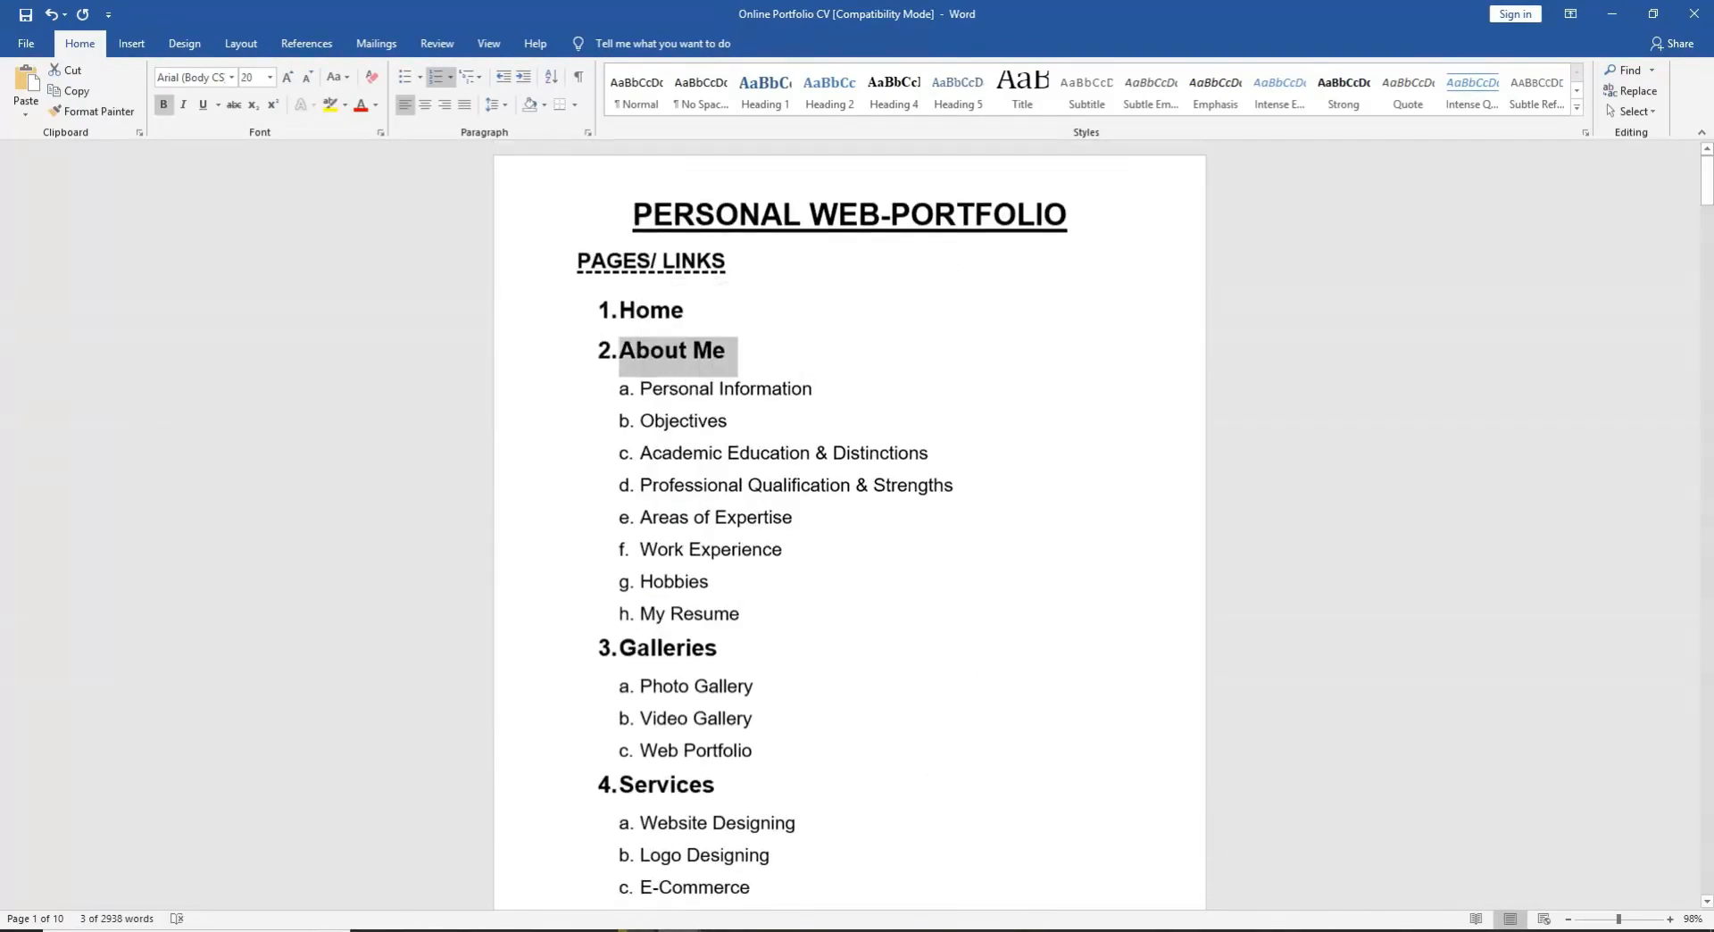
Back in WordPress, paste the copied title, remove its list number so it reads "About Me", and publish the page.
left_click(452, 925)
right_click(275, 250)
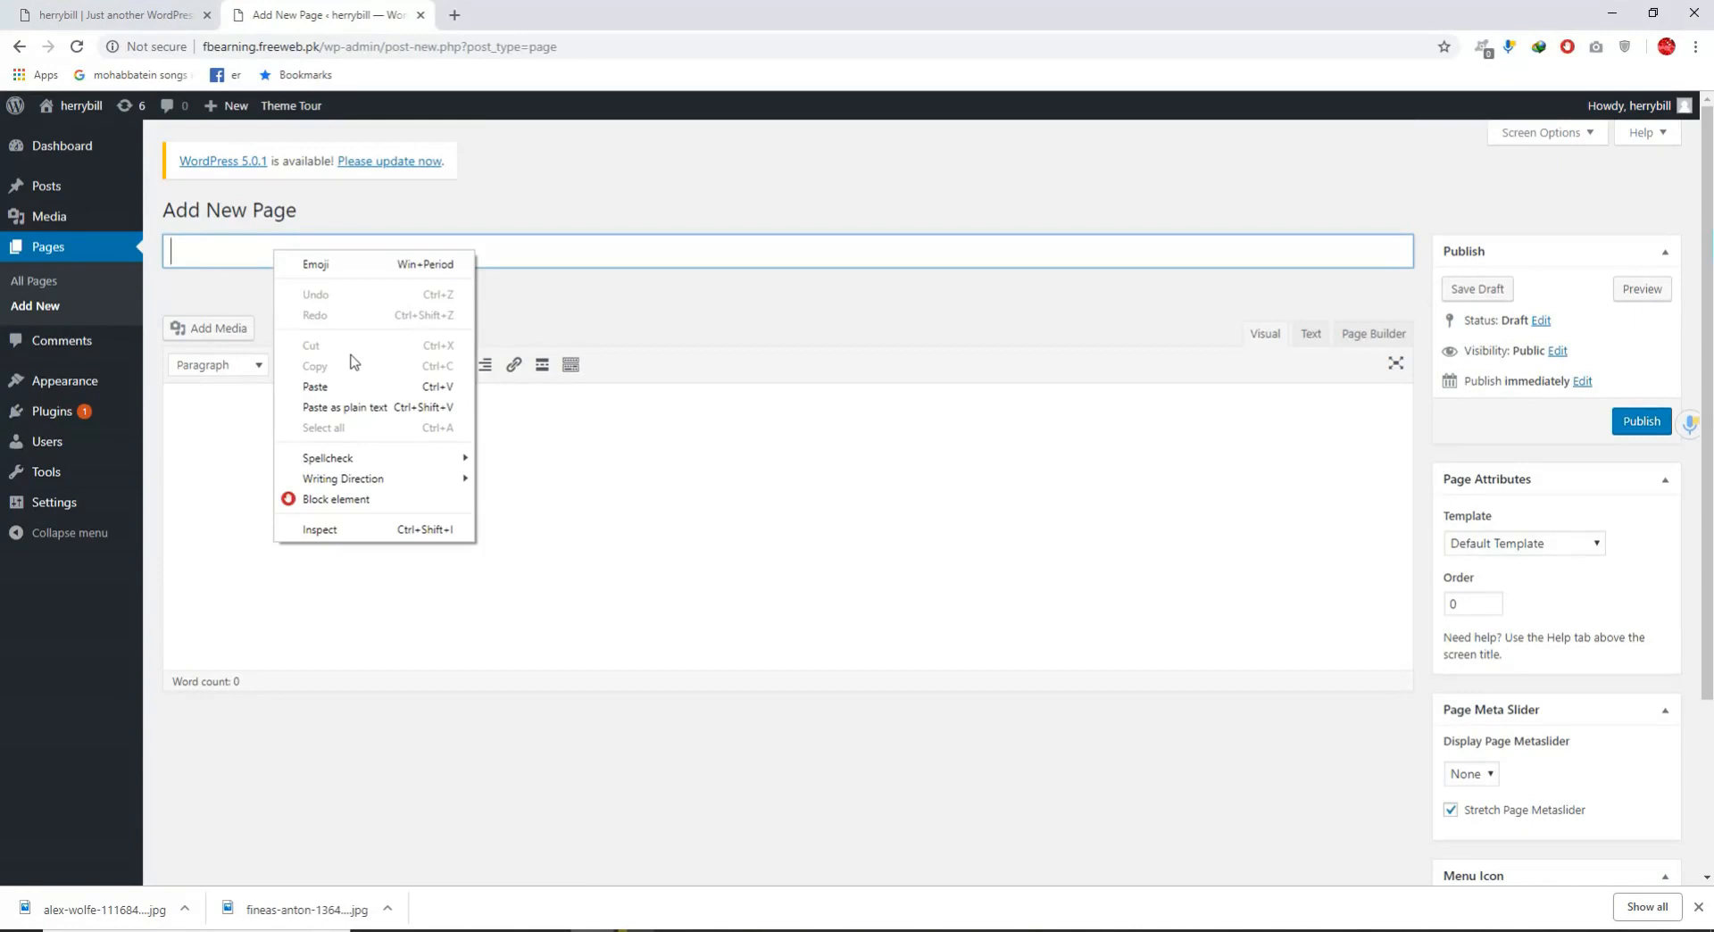
left_click(347, 385)
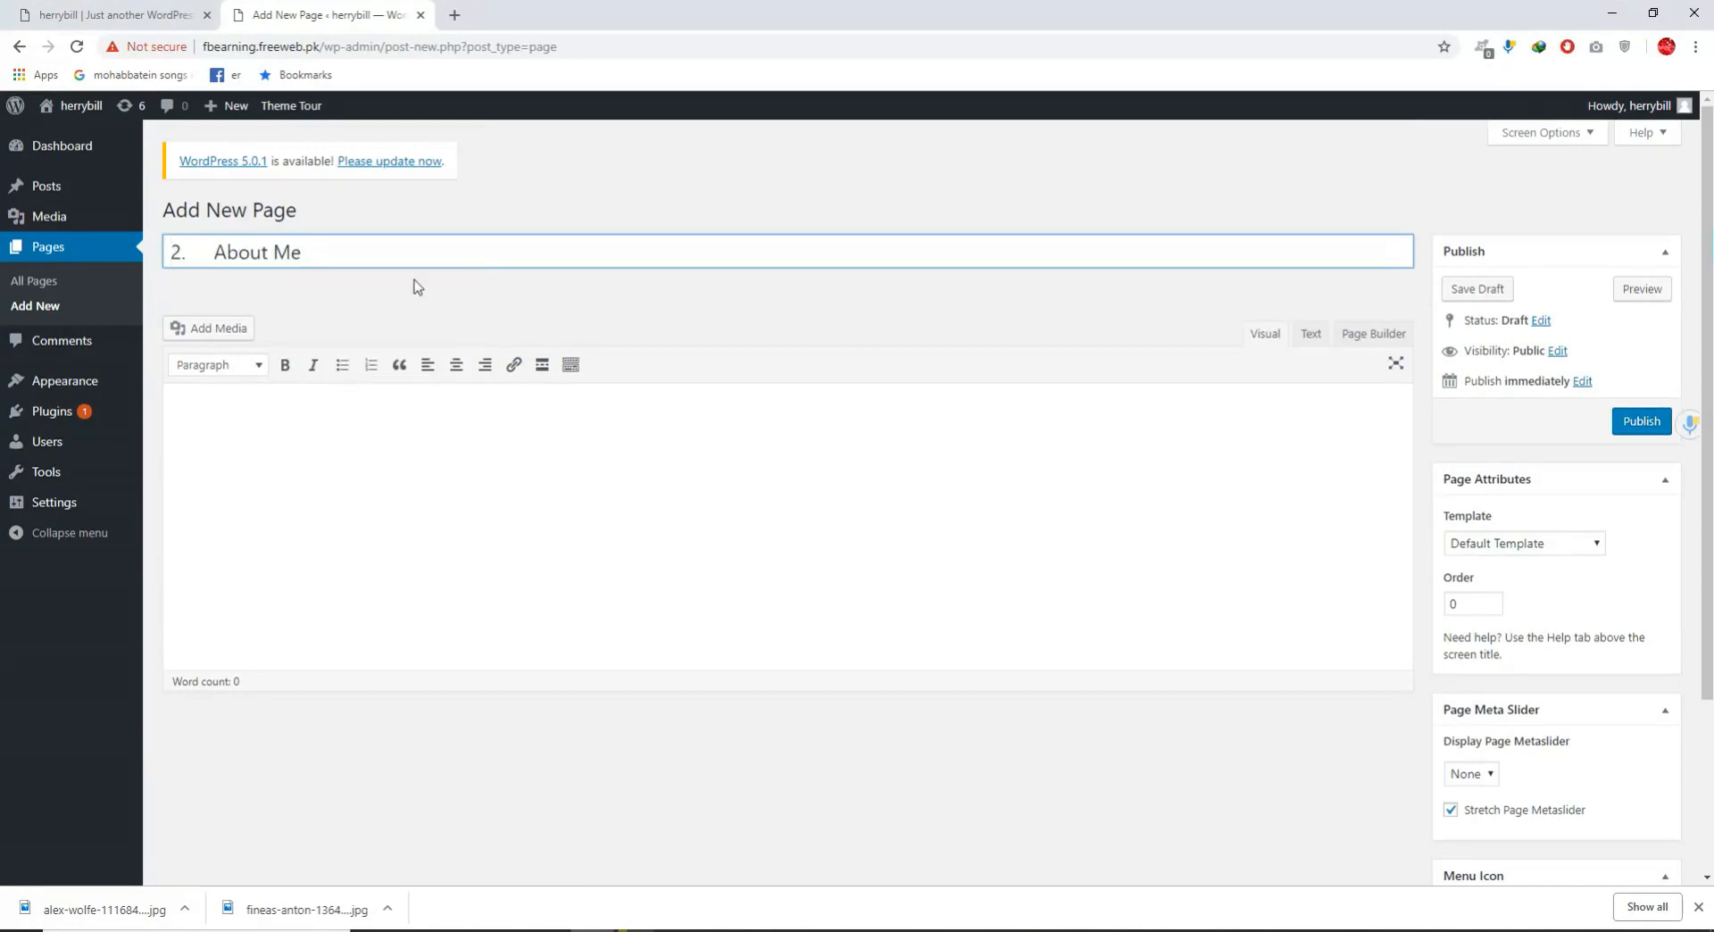
left_click(220, 250)
key("BackSpace")
key("BackSpace")
key("BackSpace")
left_click(1642, 420)
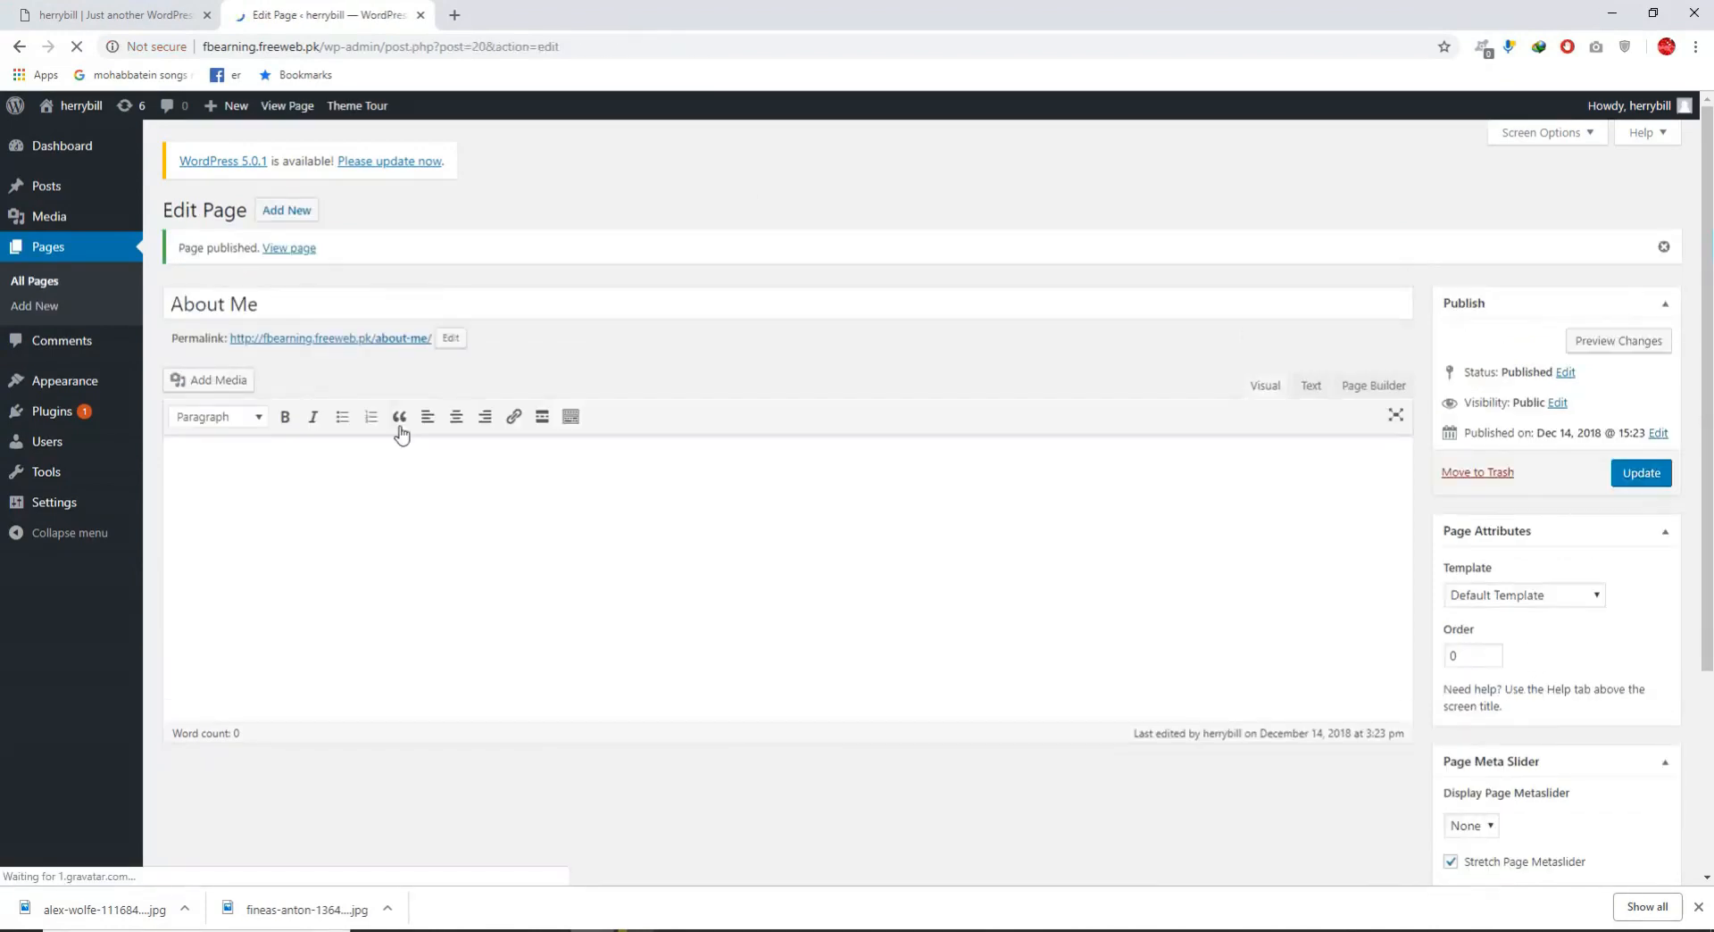
Start another new page, and copy "Personal Information" from the About Me section of the Word outline.
left_click(273, 214)
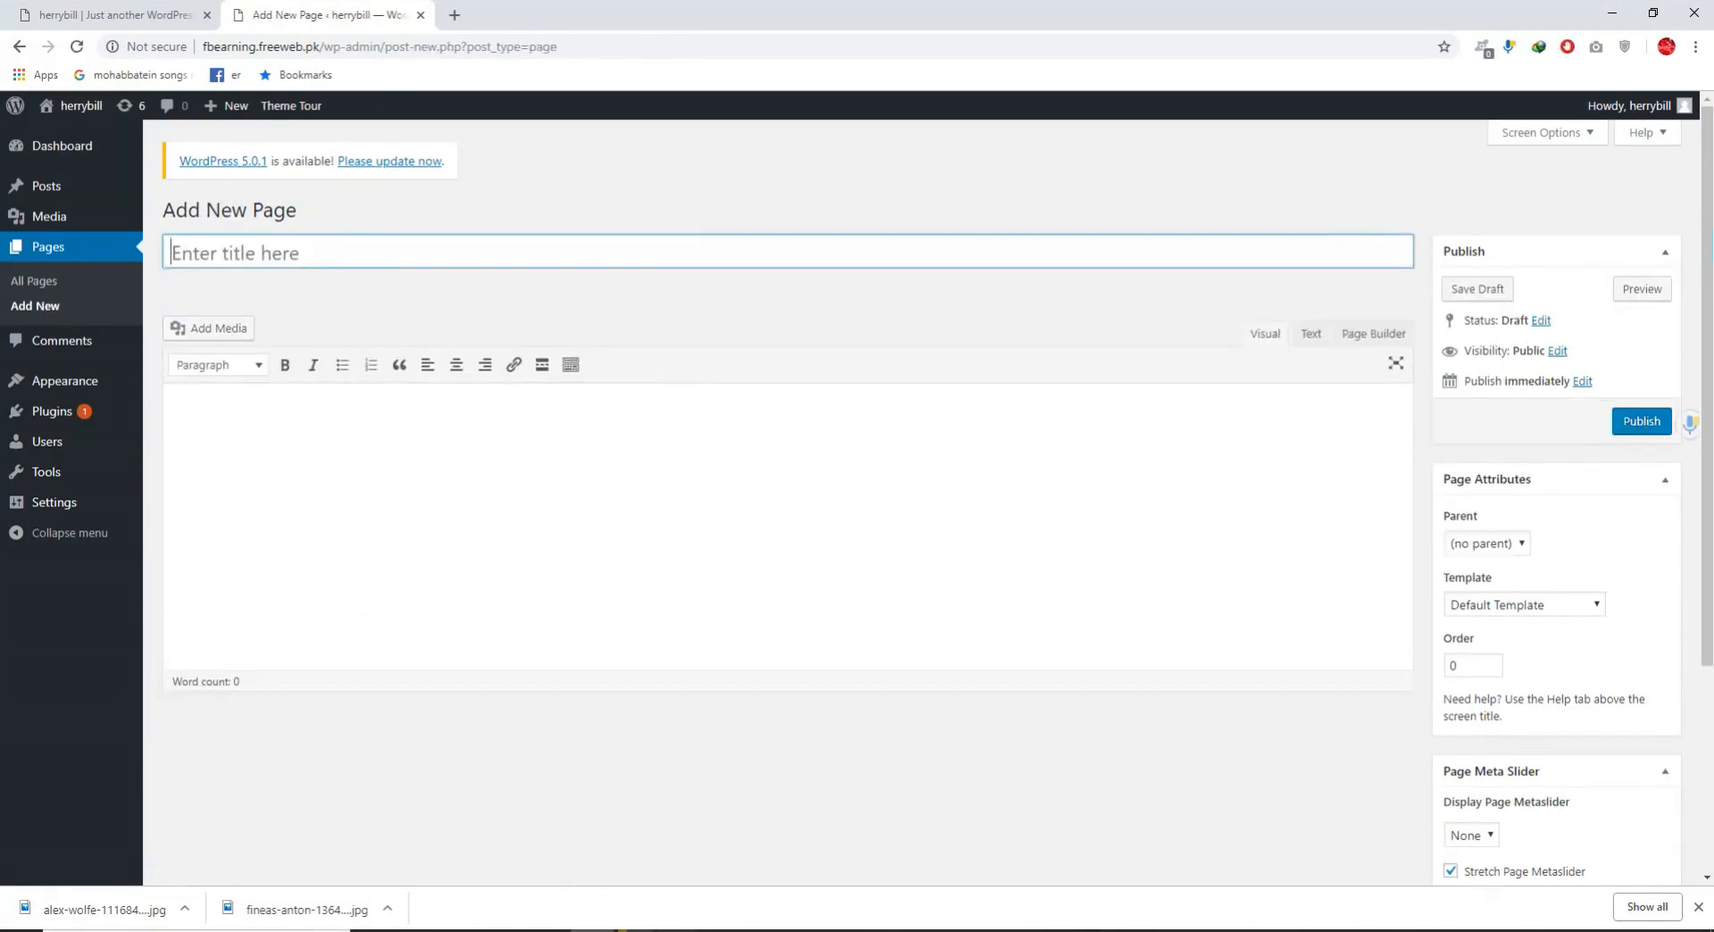
left_click(777, 857)
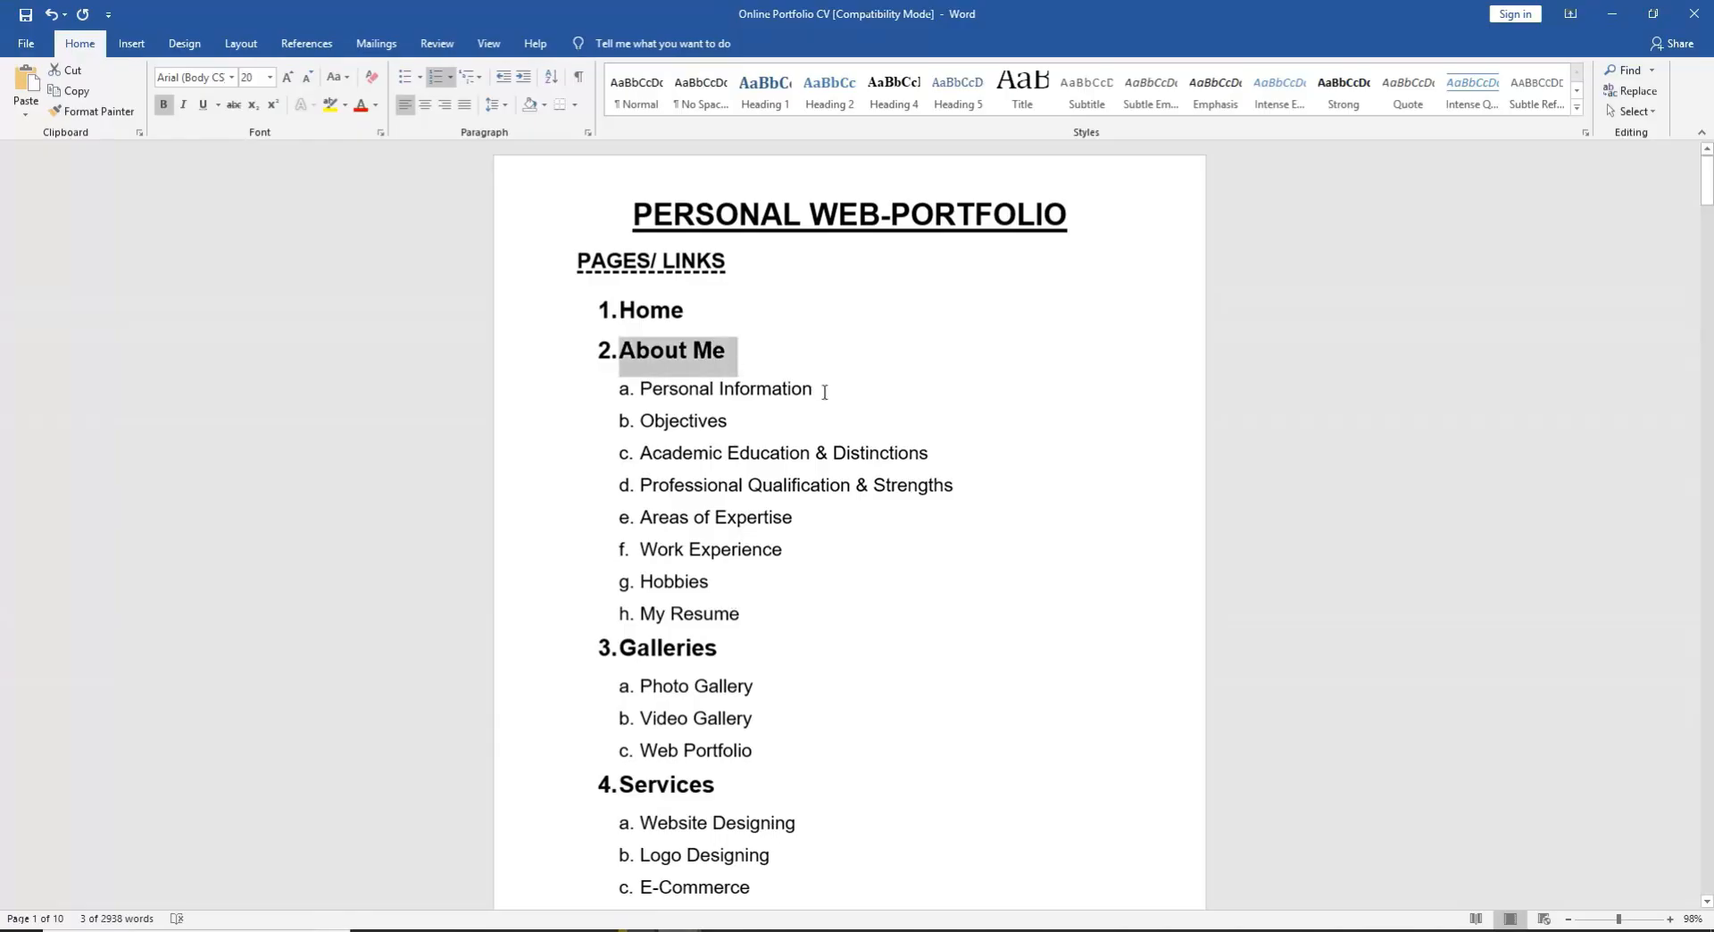
left_click_drag(806, 391, 645, 390)
right_click(673, 391)
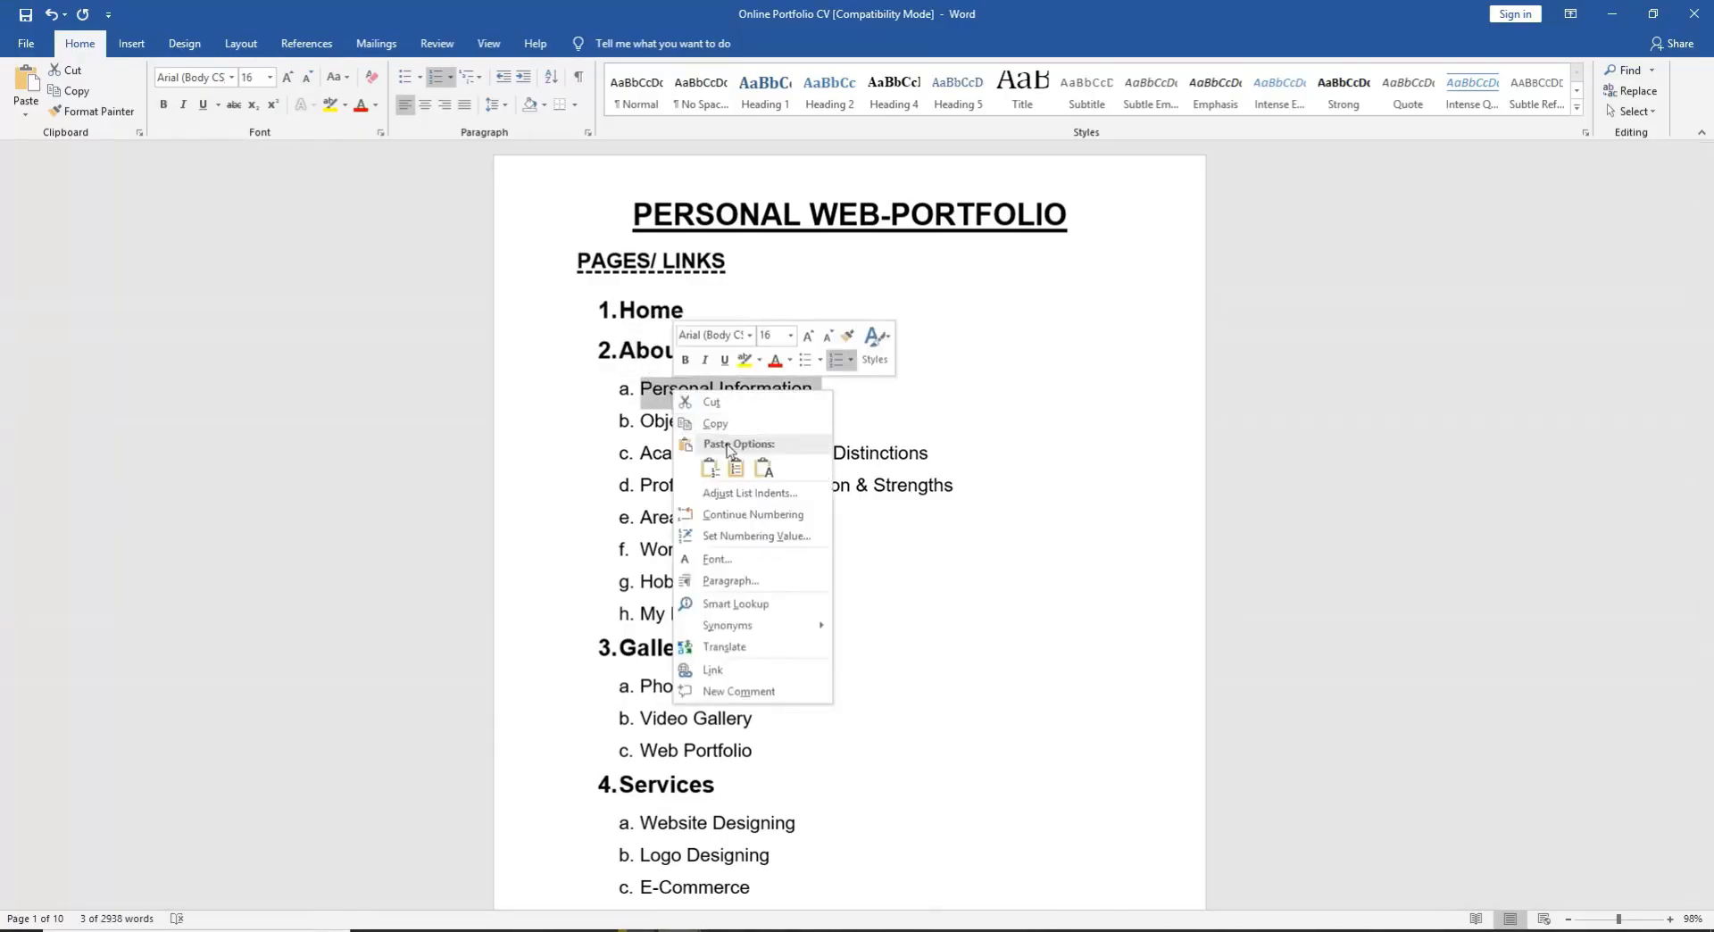
left_click(732, 424)
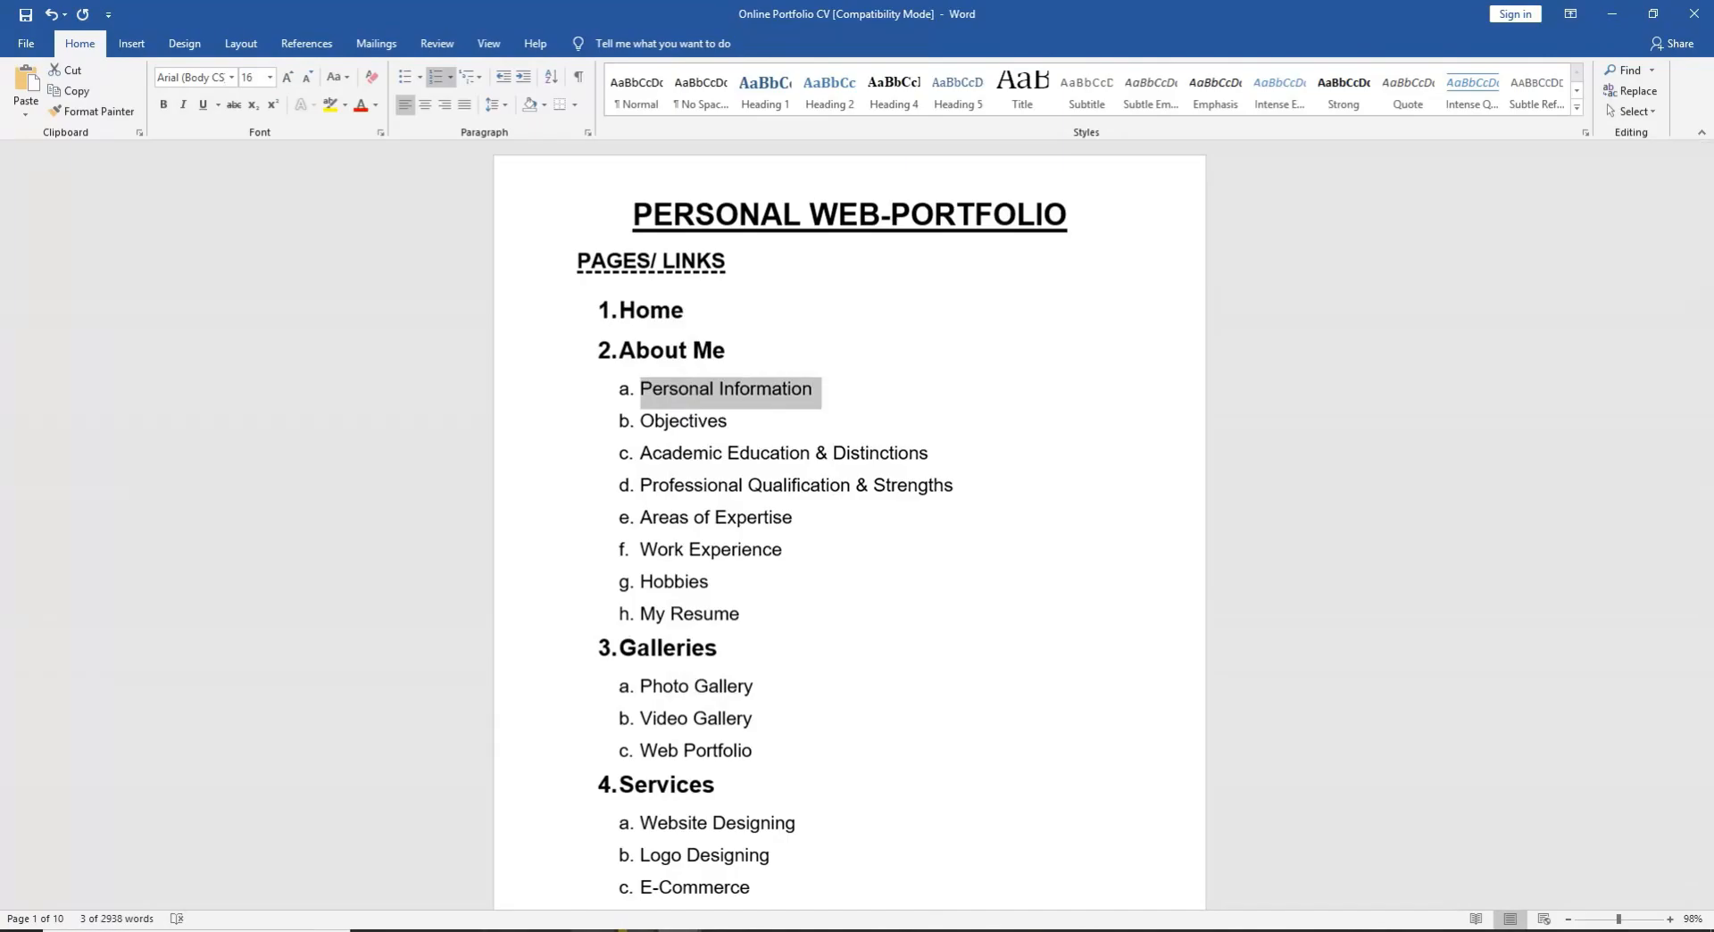
Back in WordPress, paste the title, strip its list letter so it reads "Personal Information", and publish the page.
left_click(580, 928)
right_click(312, 246)
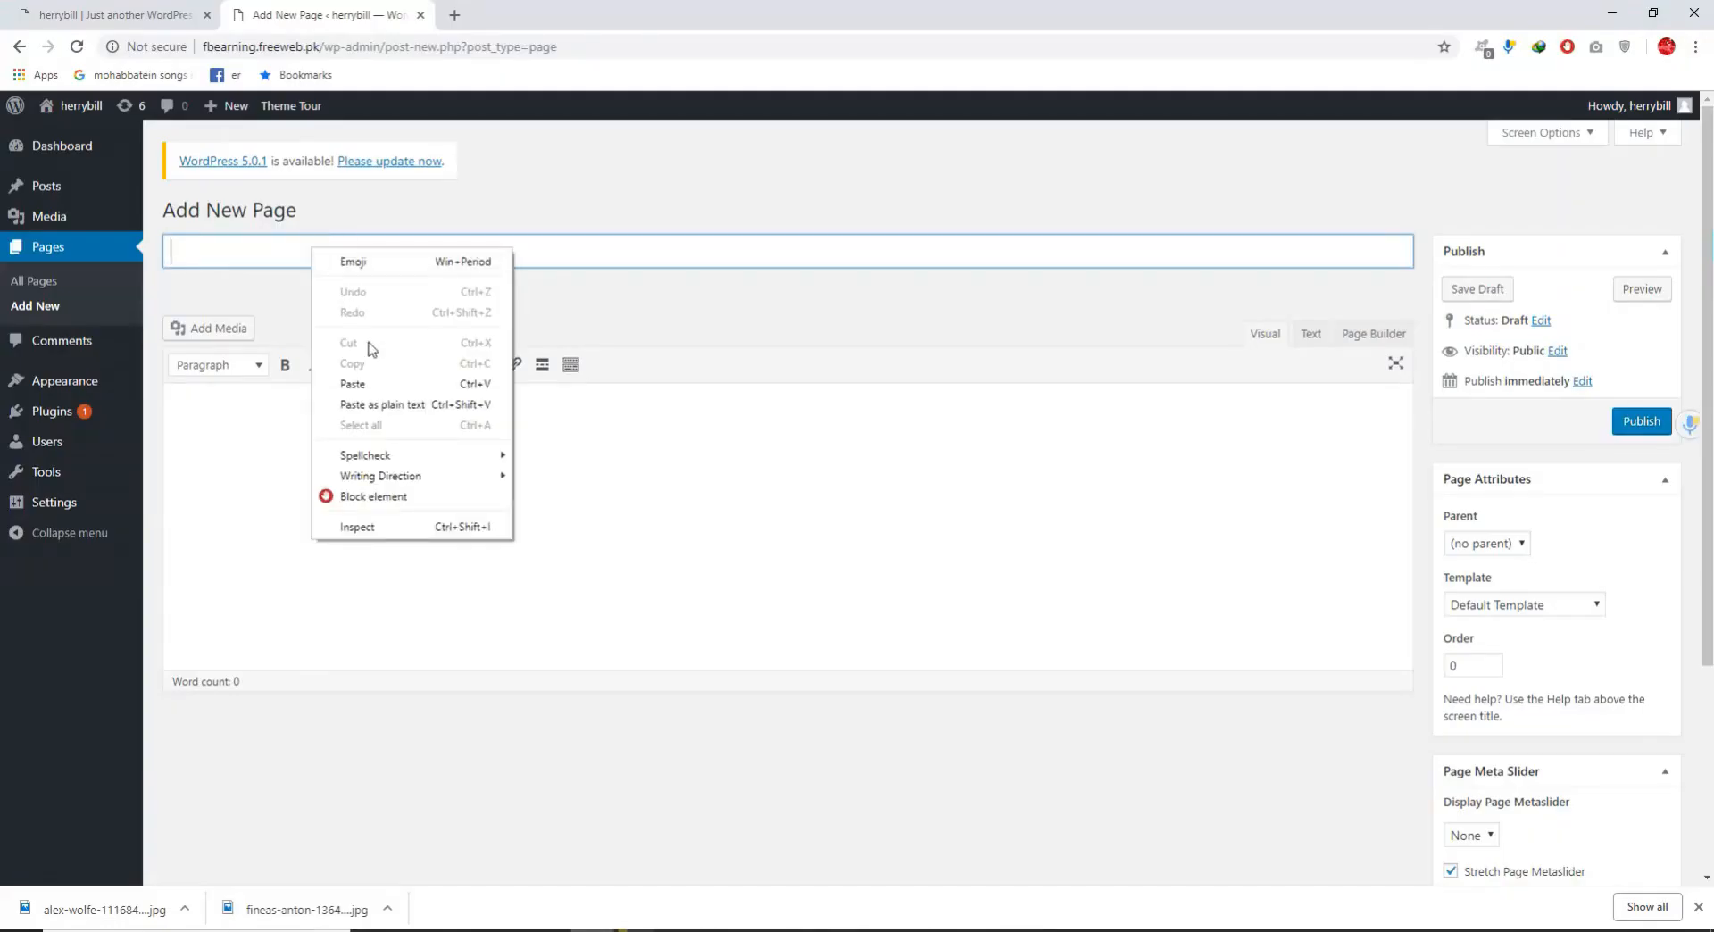
left_click(375, 384)
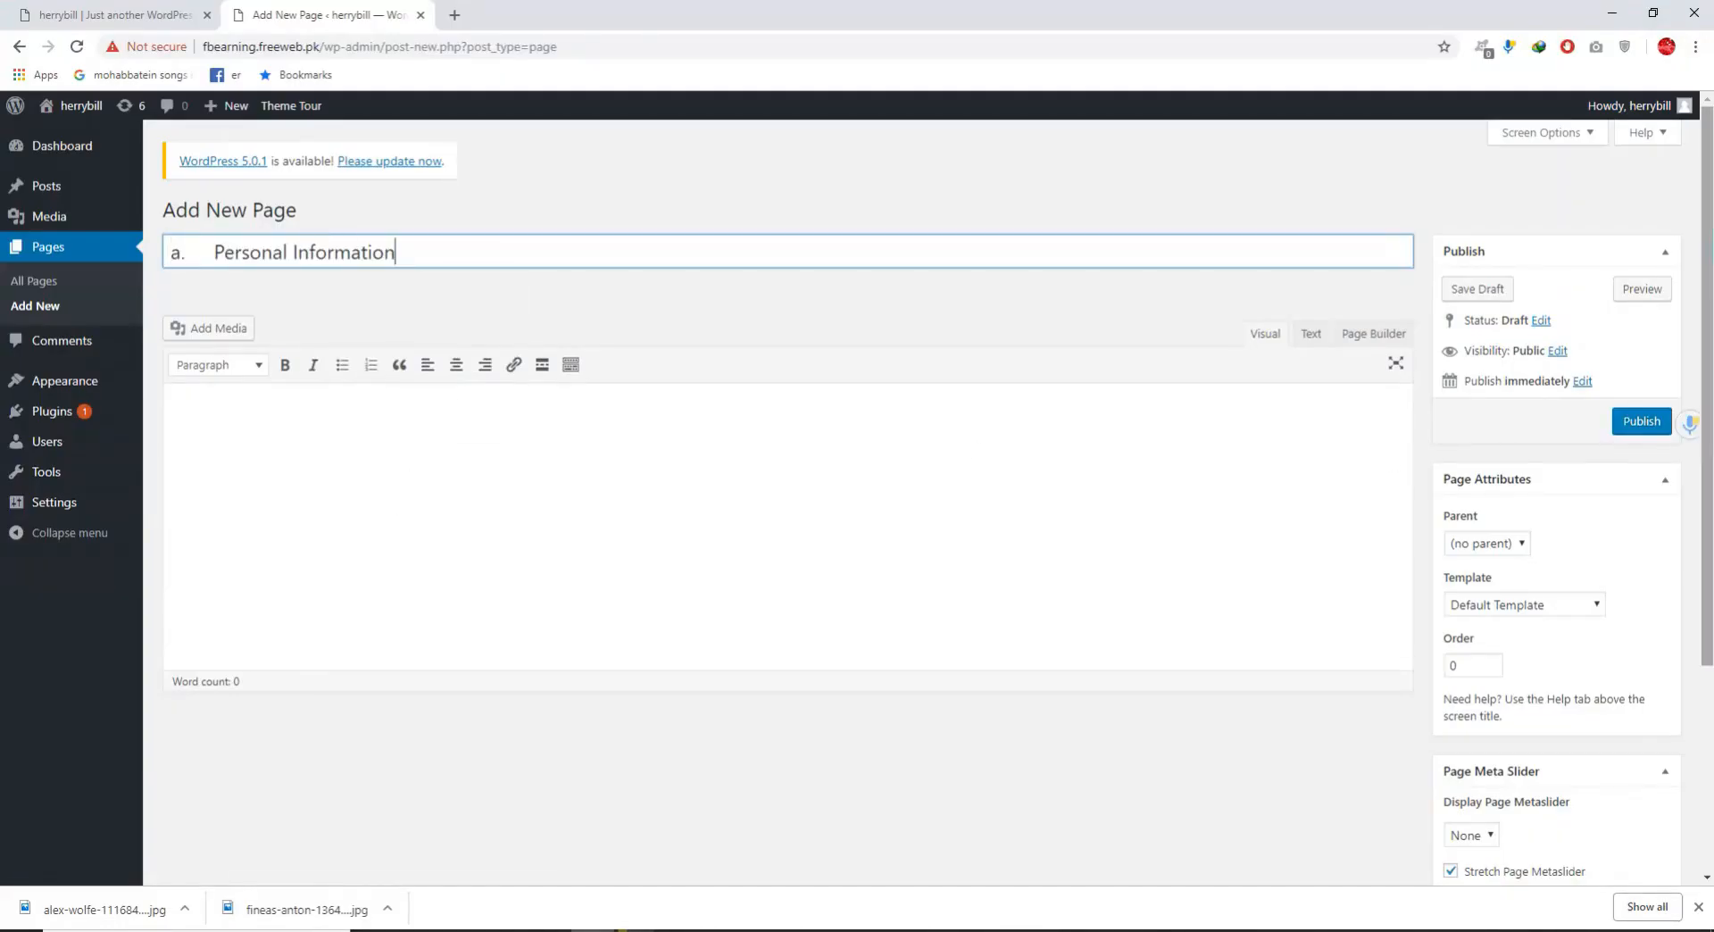
left_click(217, 252)
key("BackSpace")
key("BackSpace")
key("BackSpace")
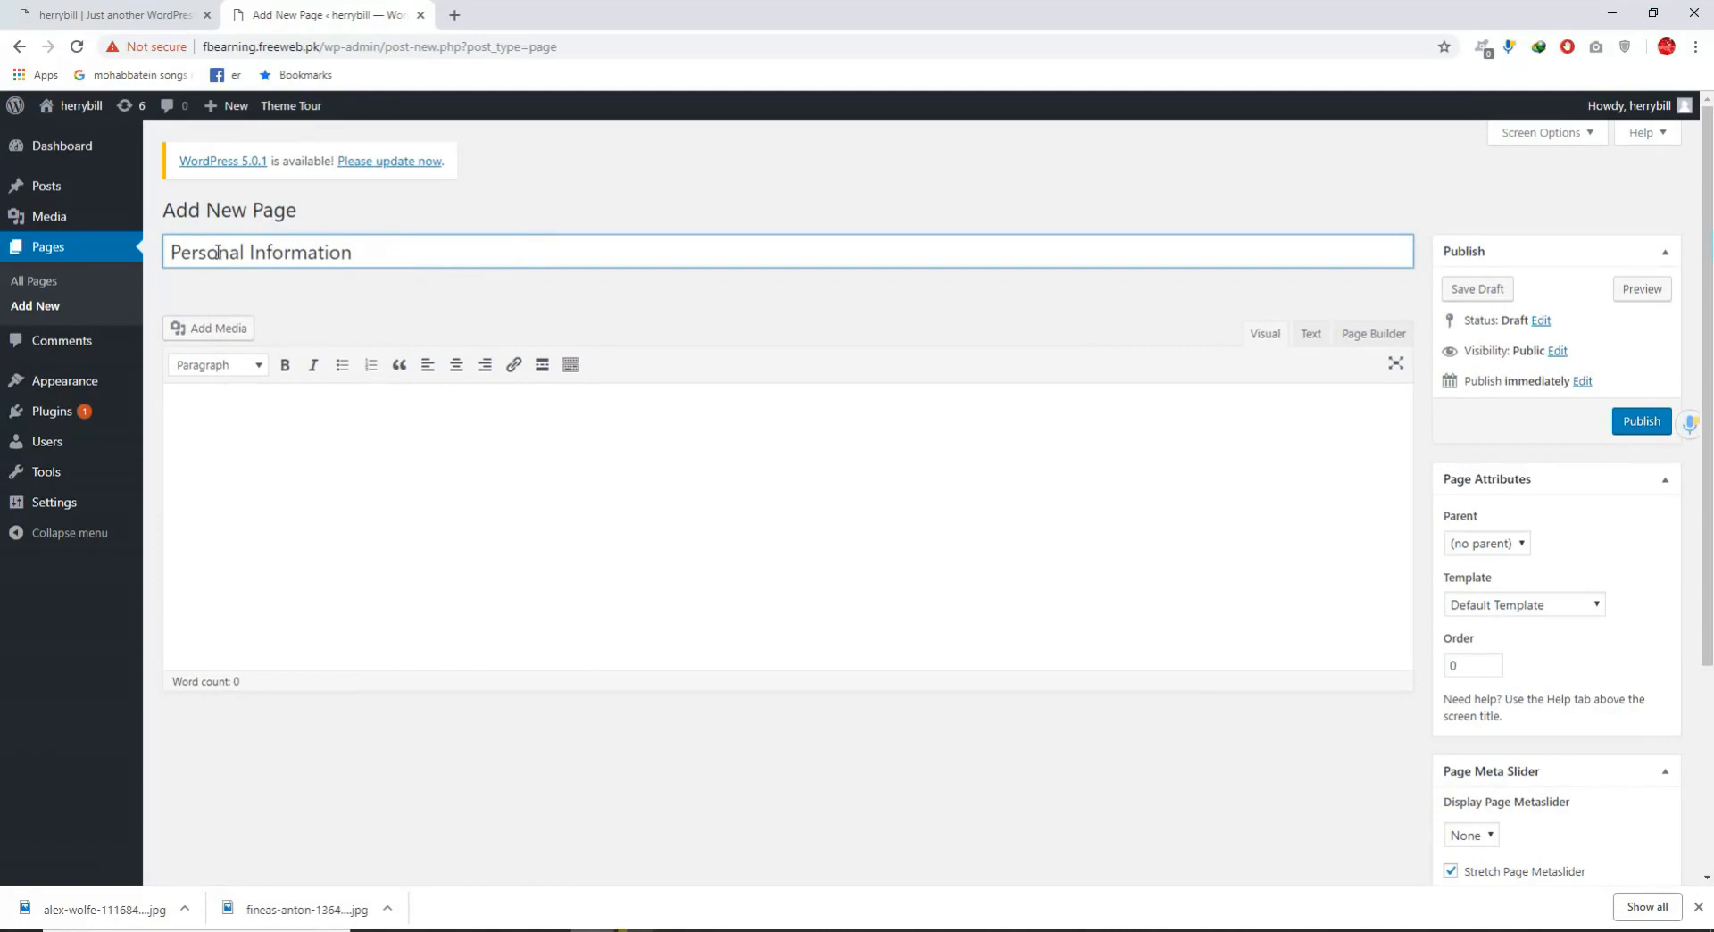
left_click(1628, 433)
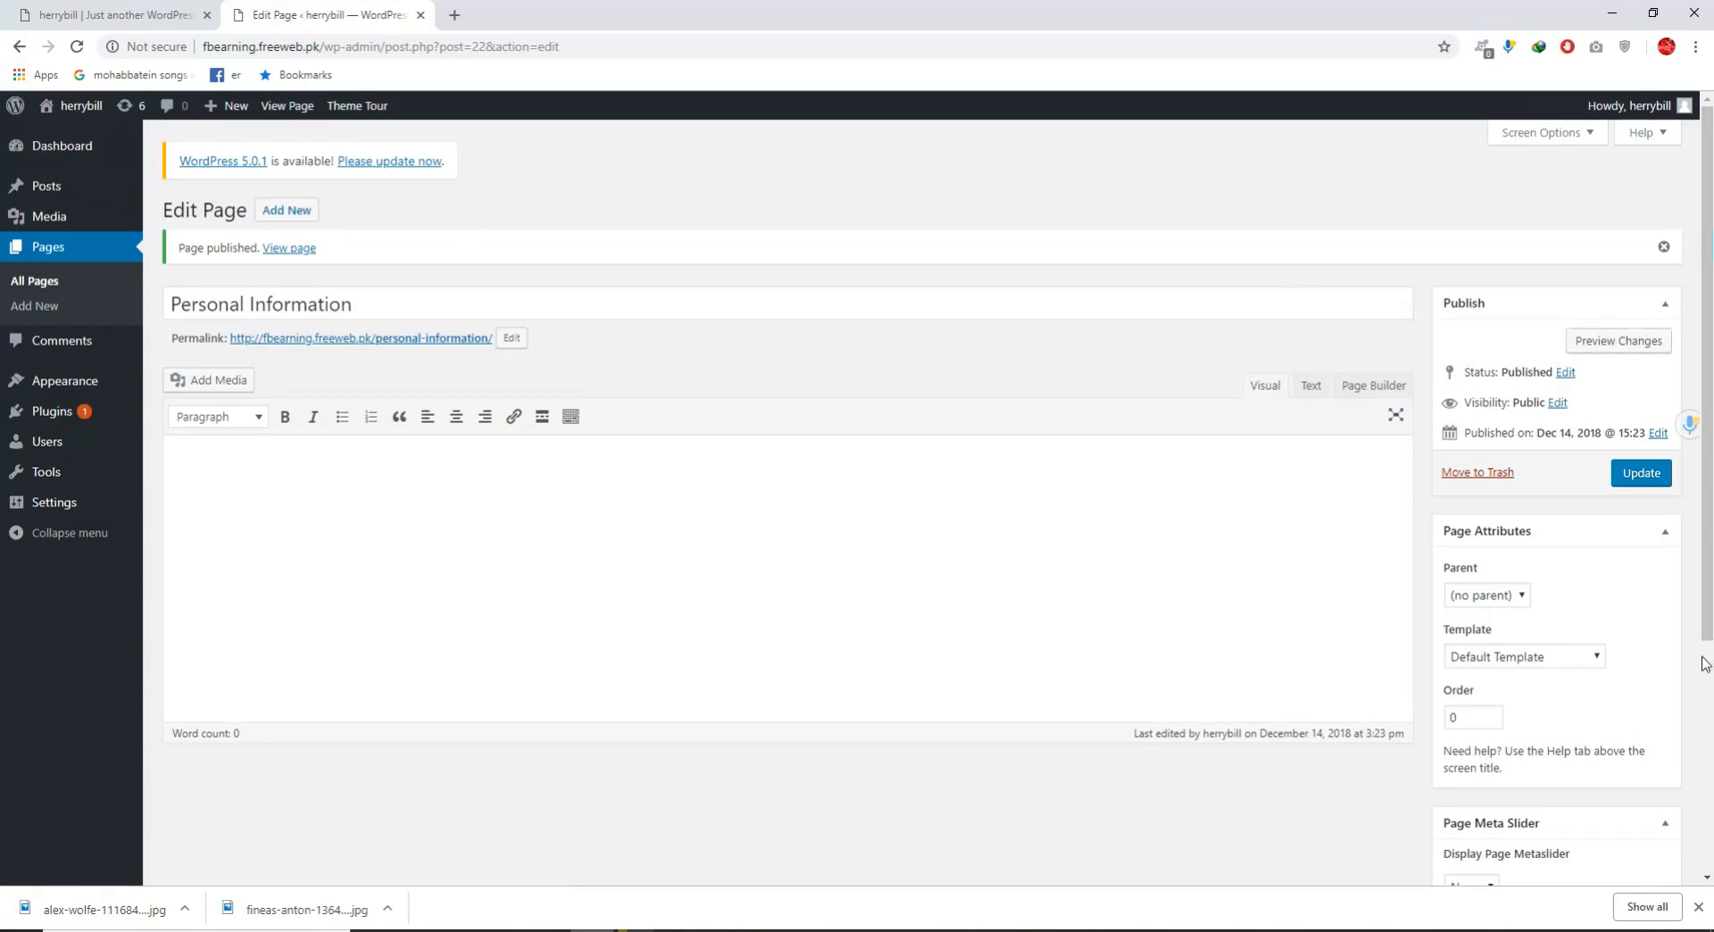
Reload the live site to check its navigation bar, and review the published pages in the admin Pages list.
left_click(159, 18)
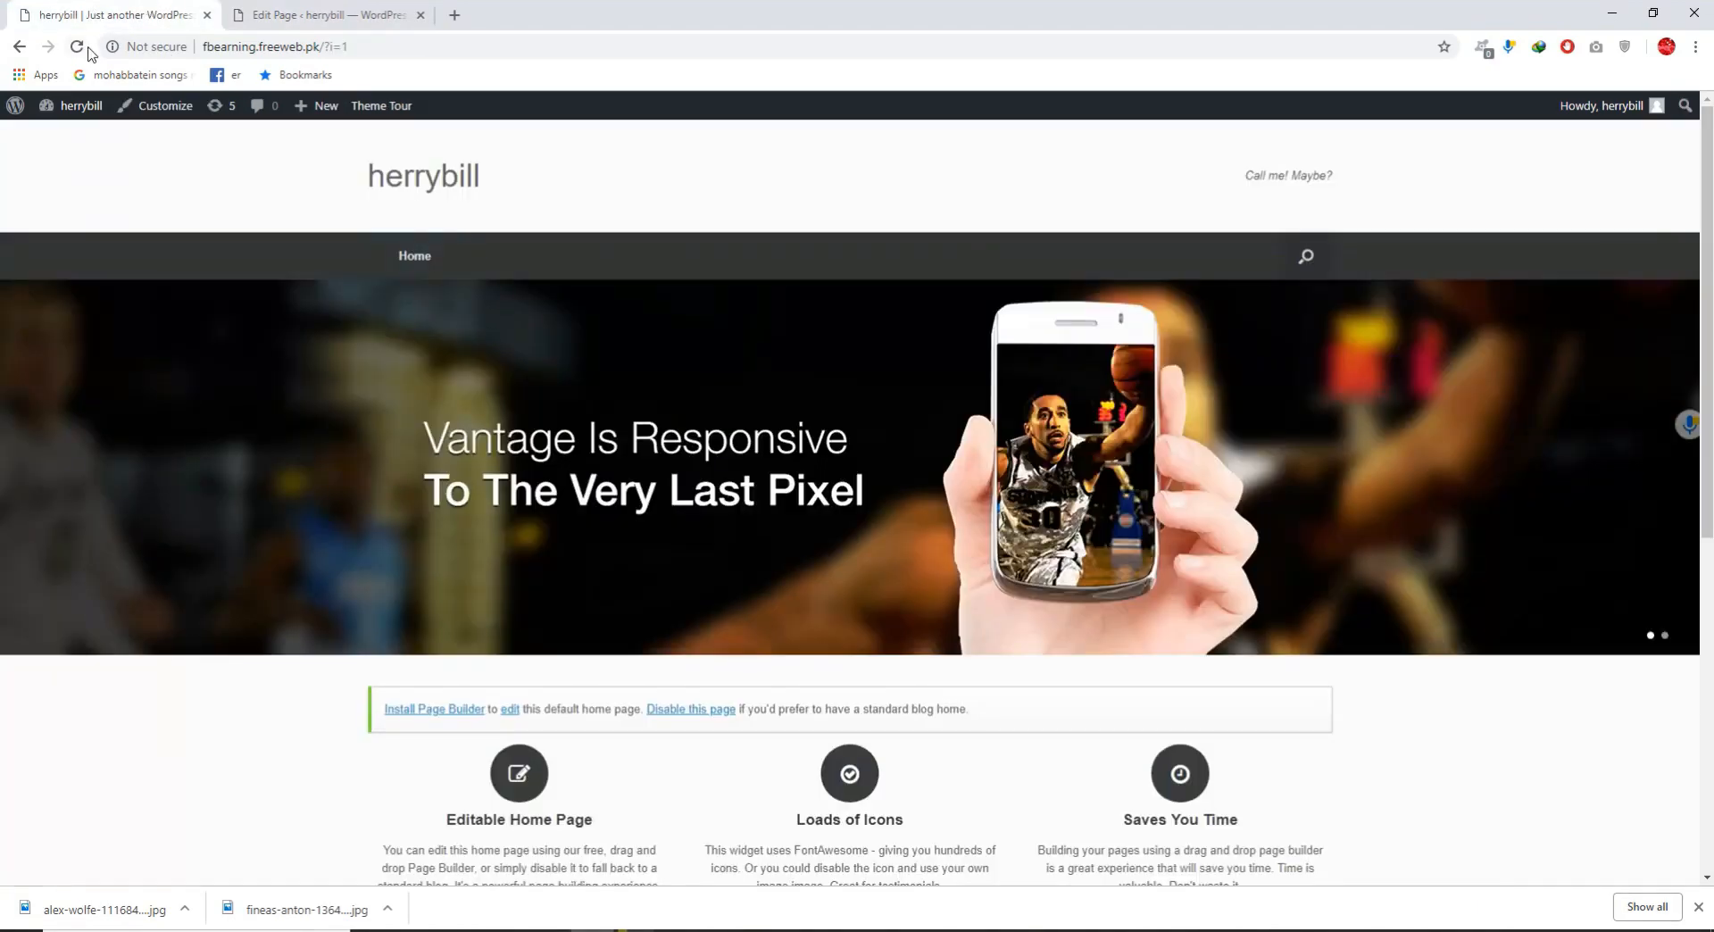
left_click(81, 49)
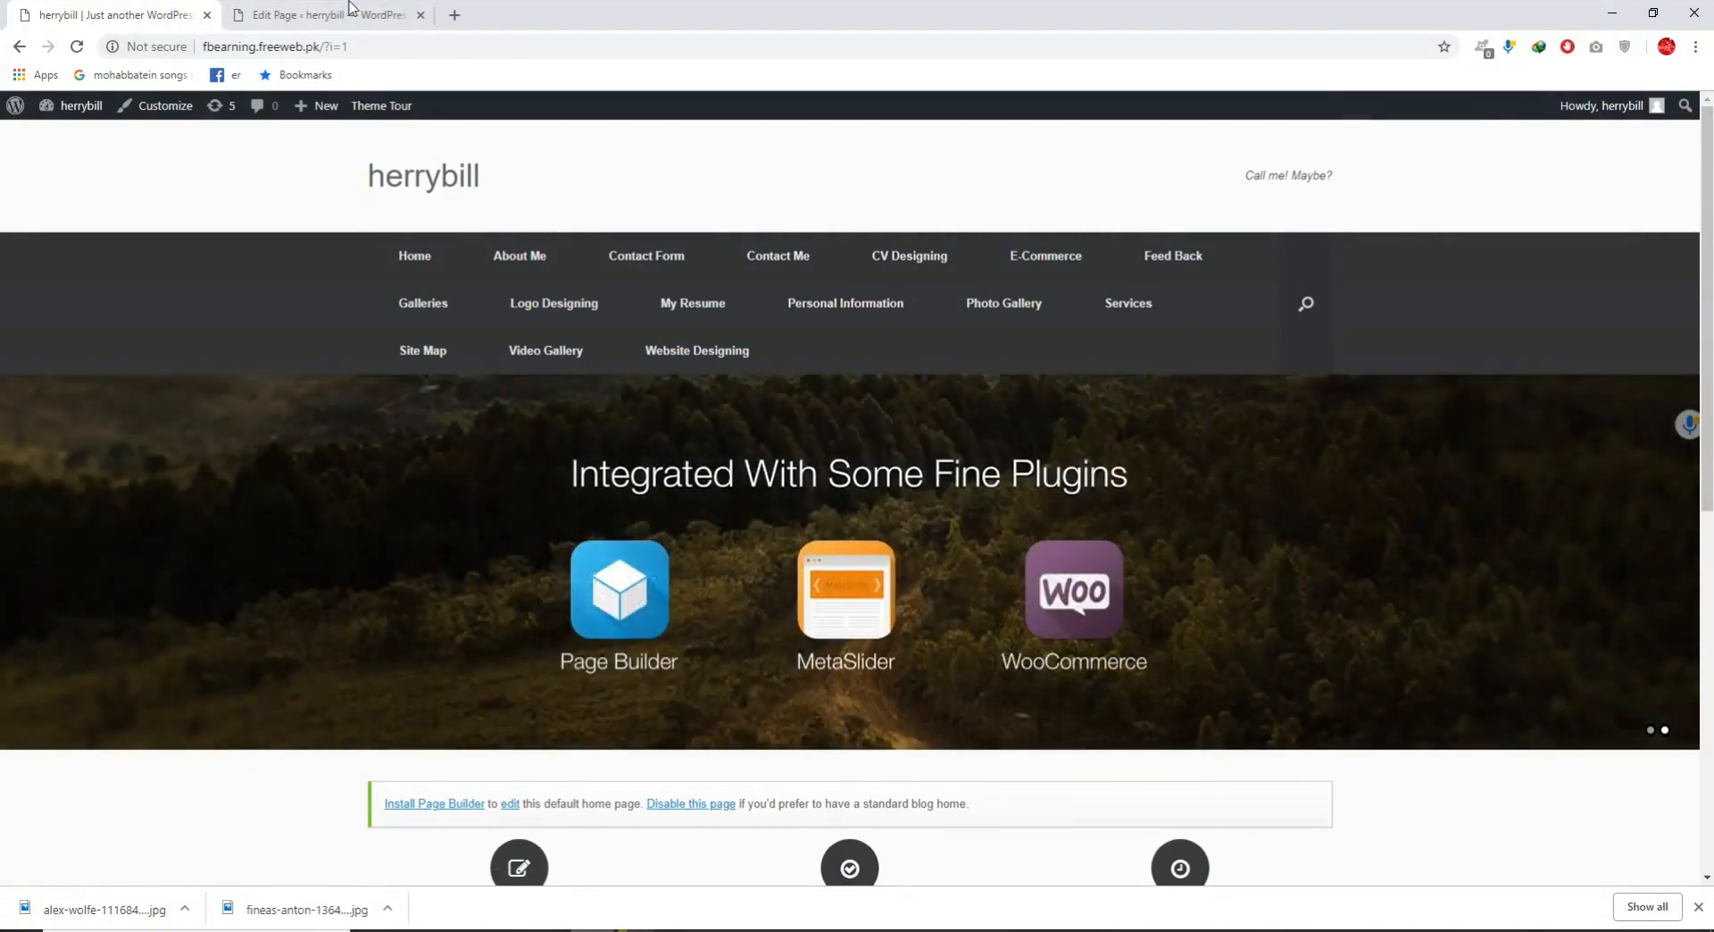
left_click(350, 7)
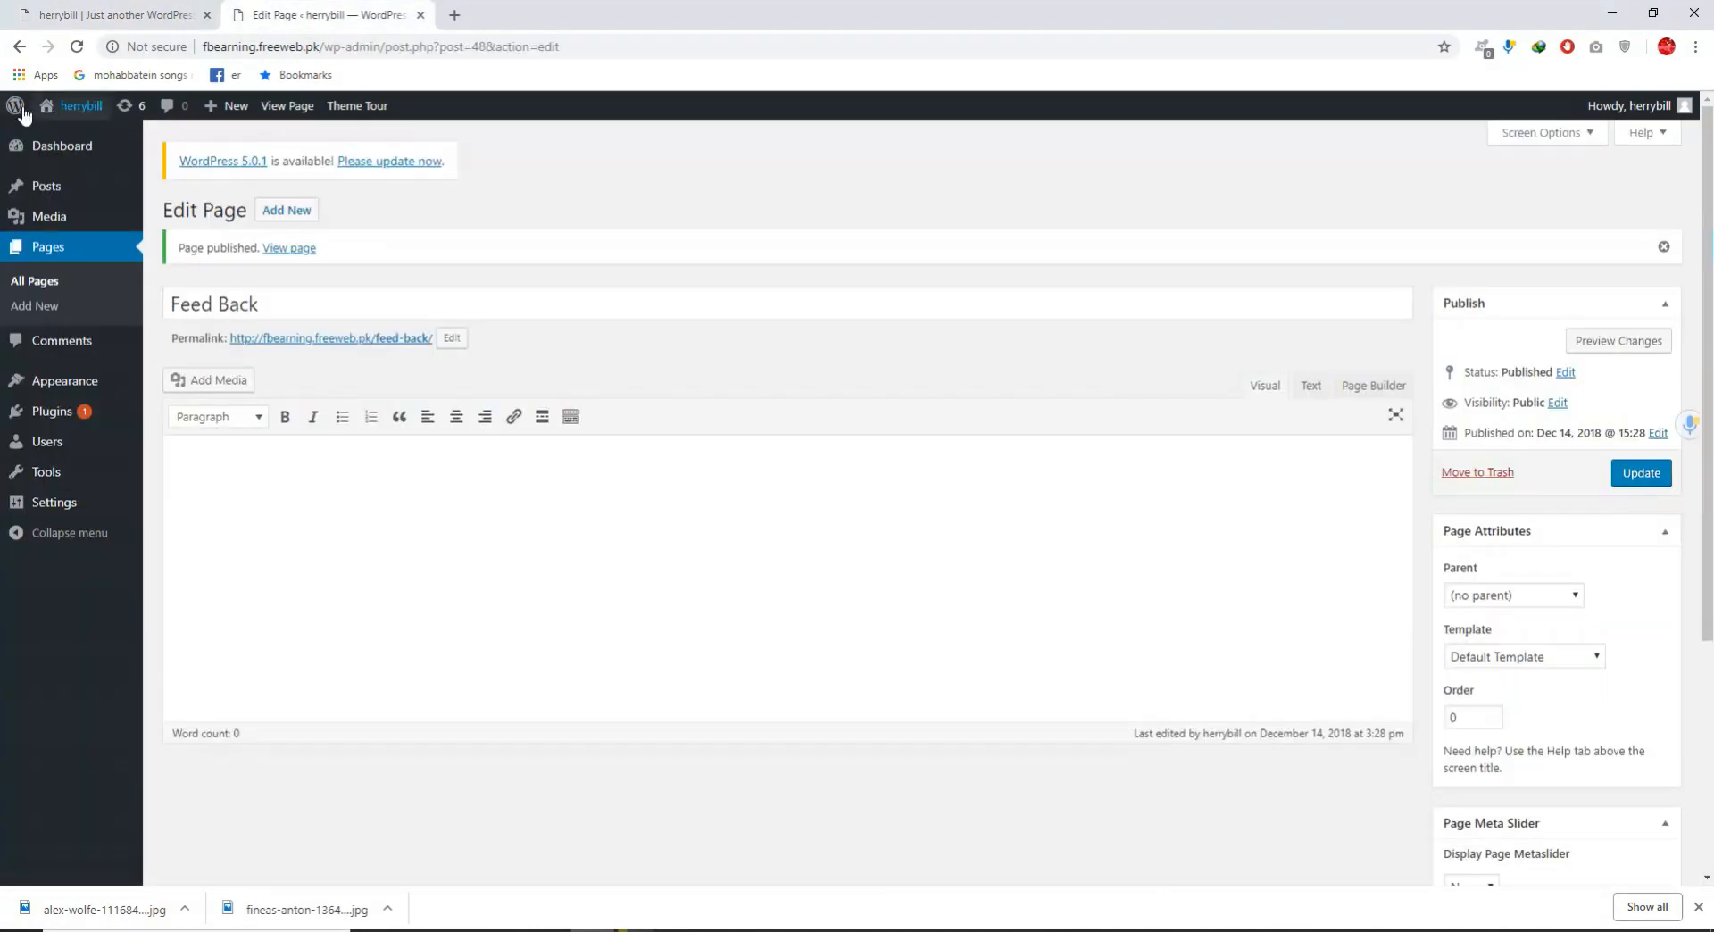
left_click(7, 304)
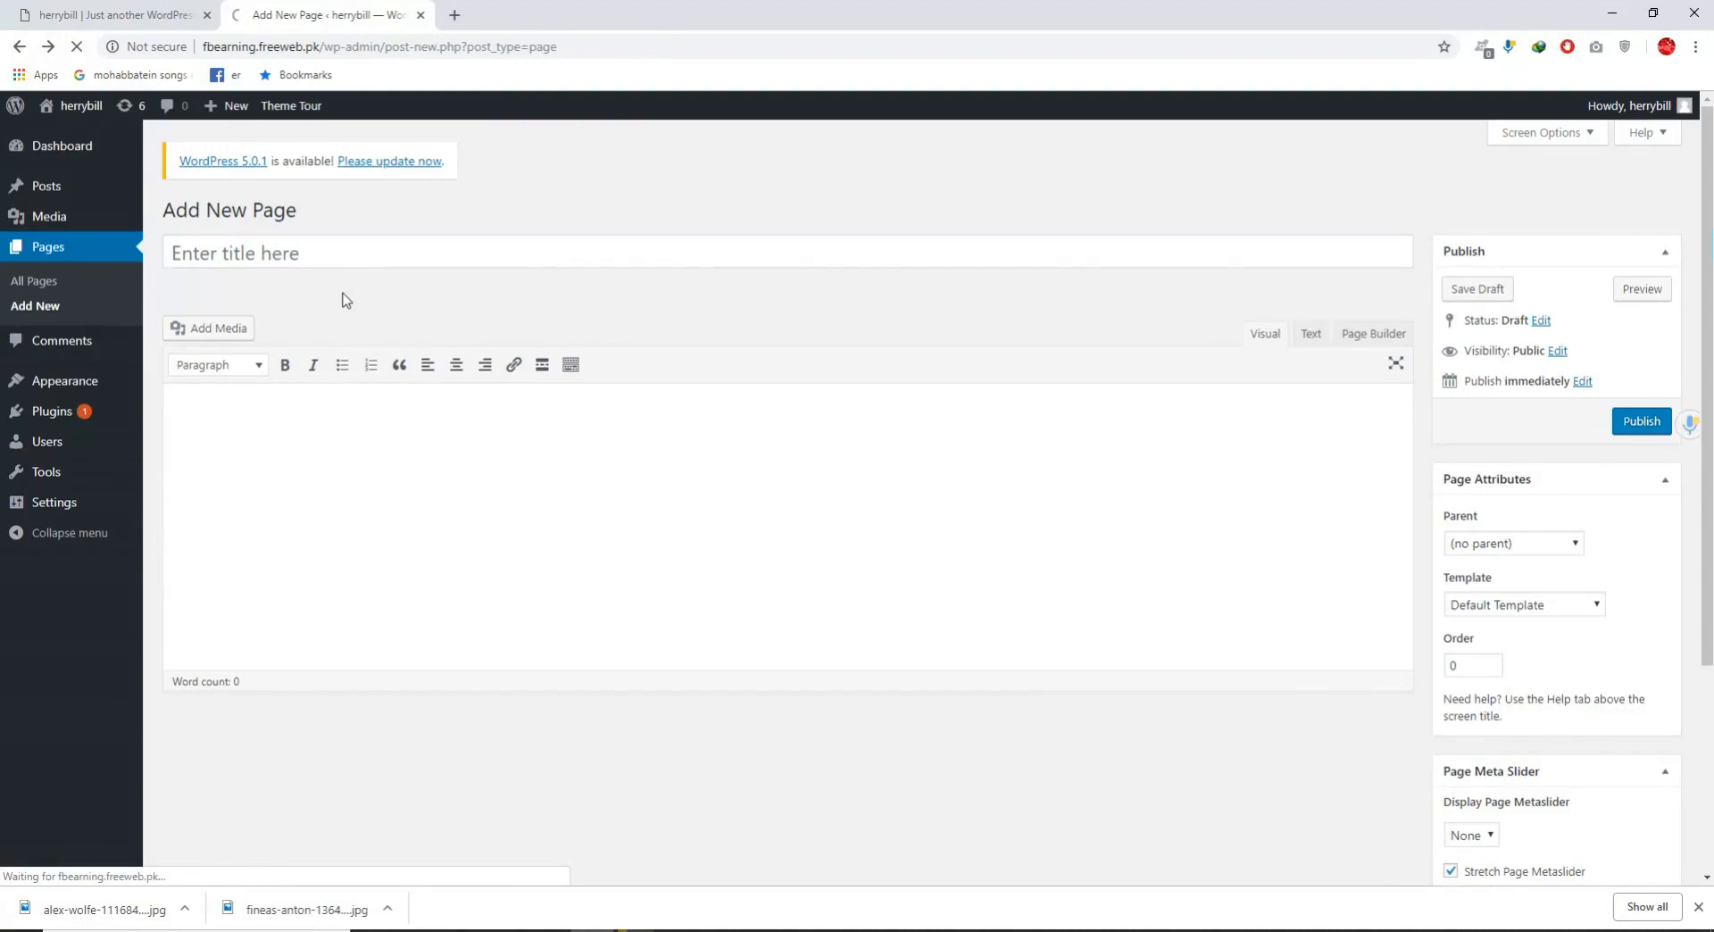
scroll(295, 390, "down", 4)
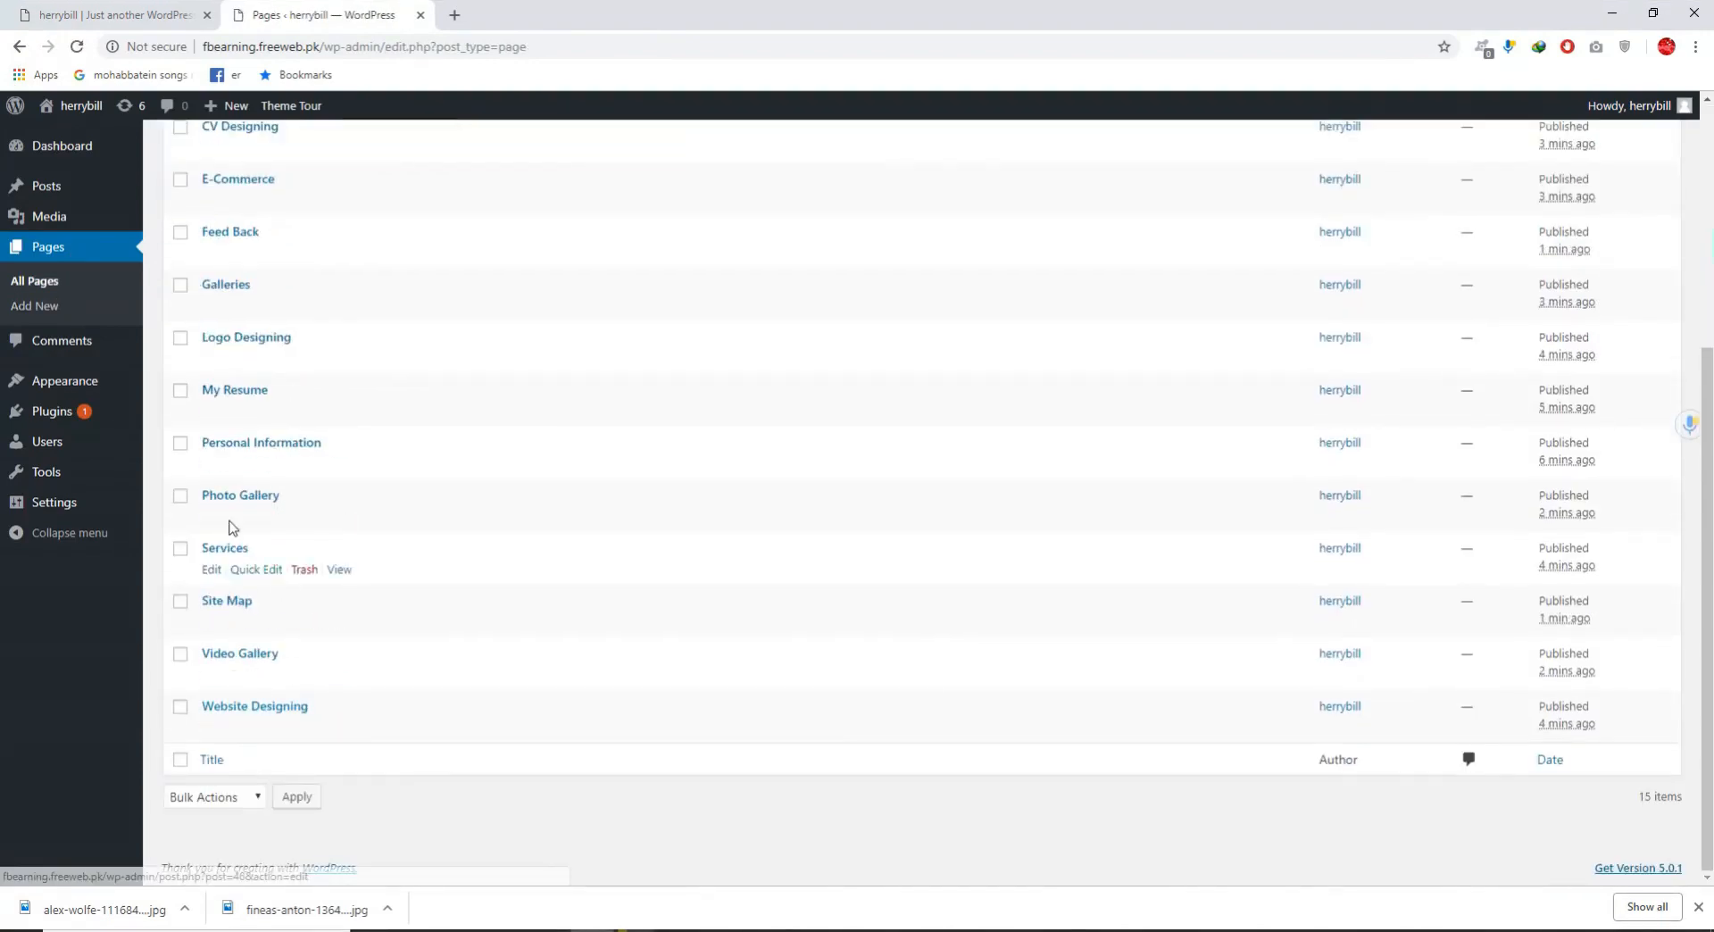
scroll(232, 258, "up", 4)
scroll(261, 416, "down", 4)
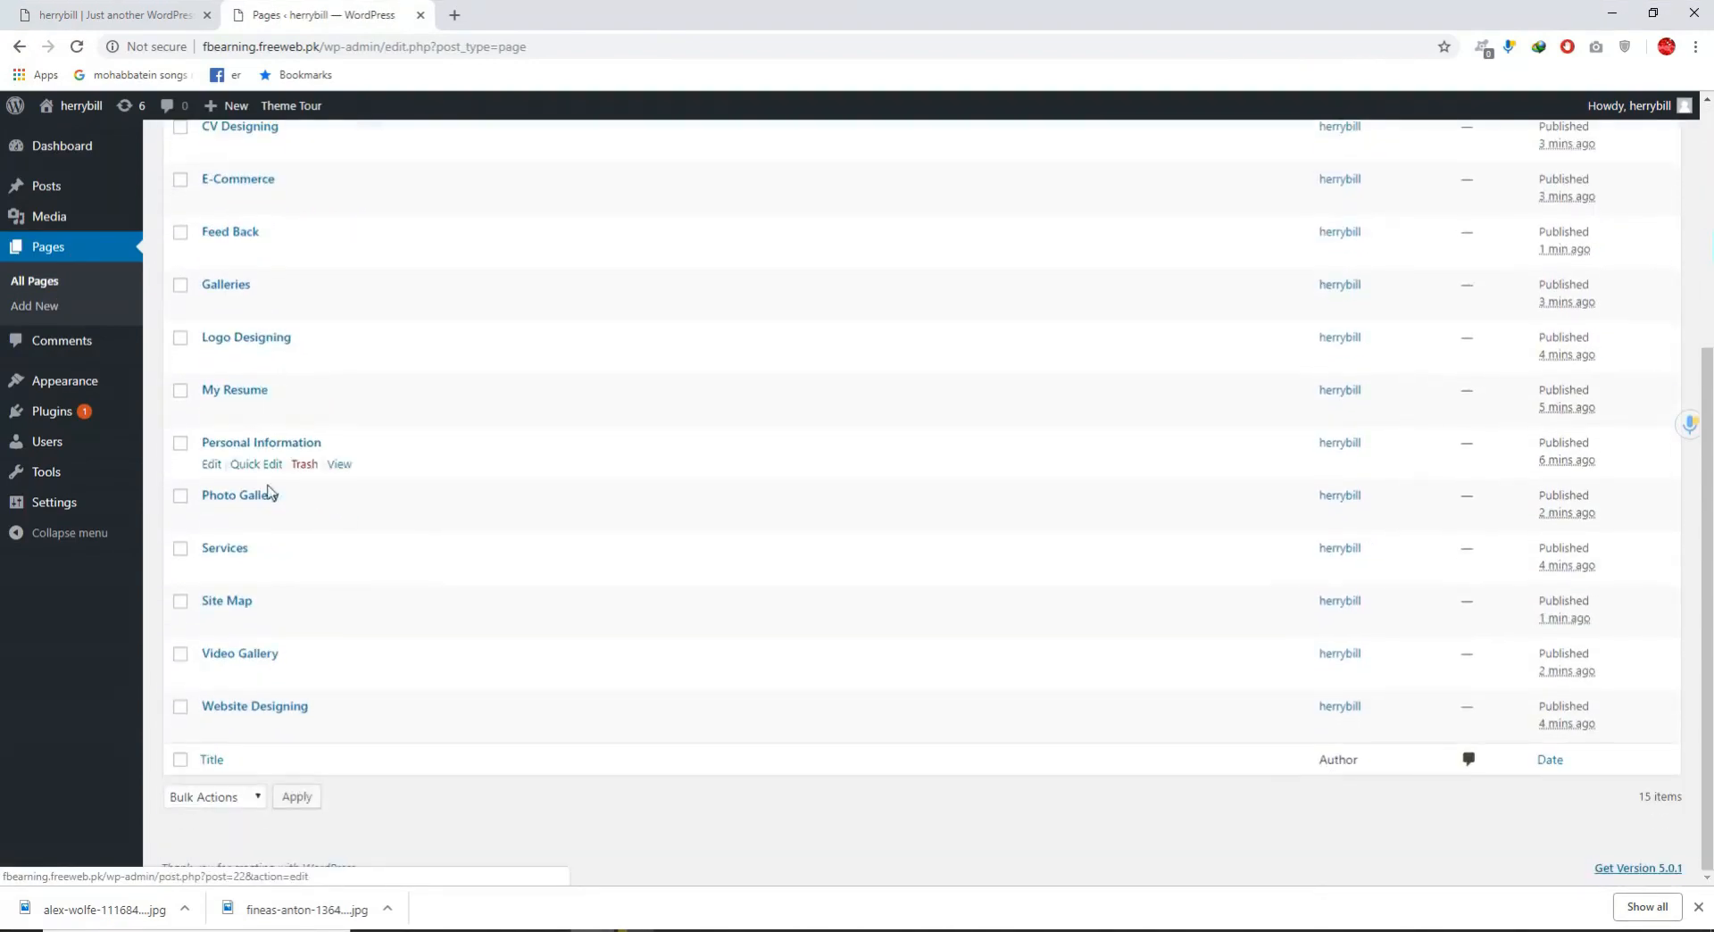
scroll(263, 357, "up", 4)
scroll(258, 350, "down", 4)
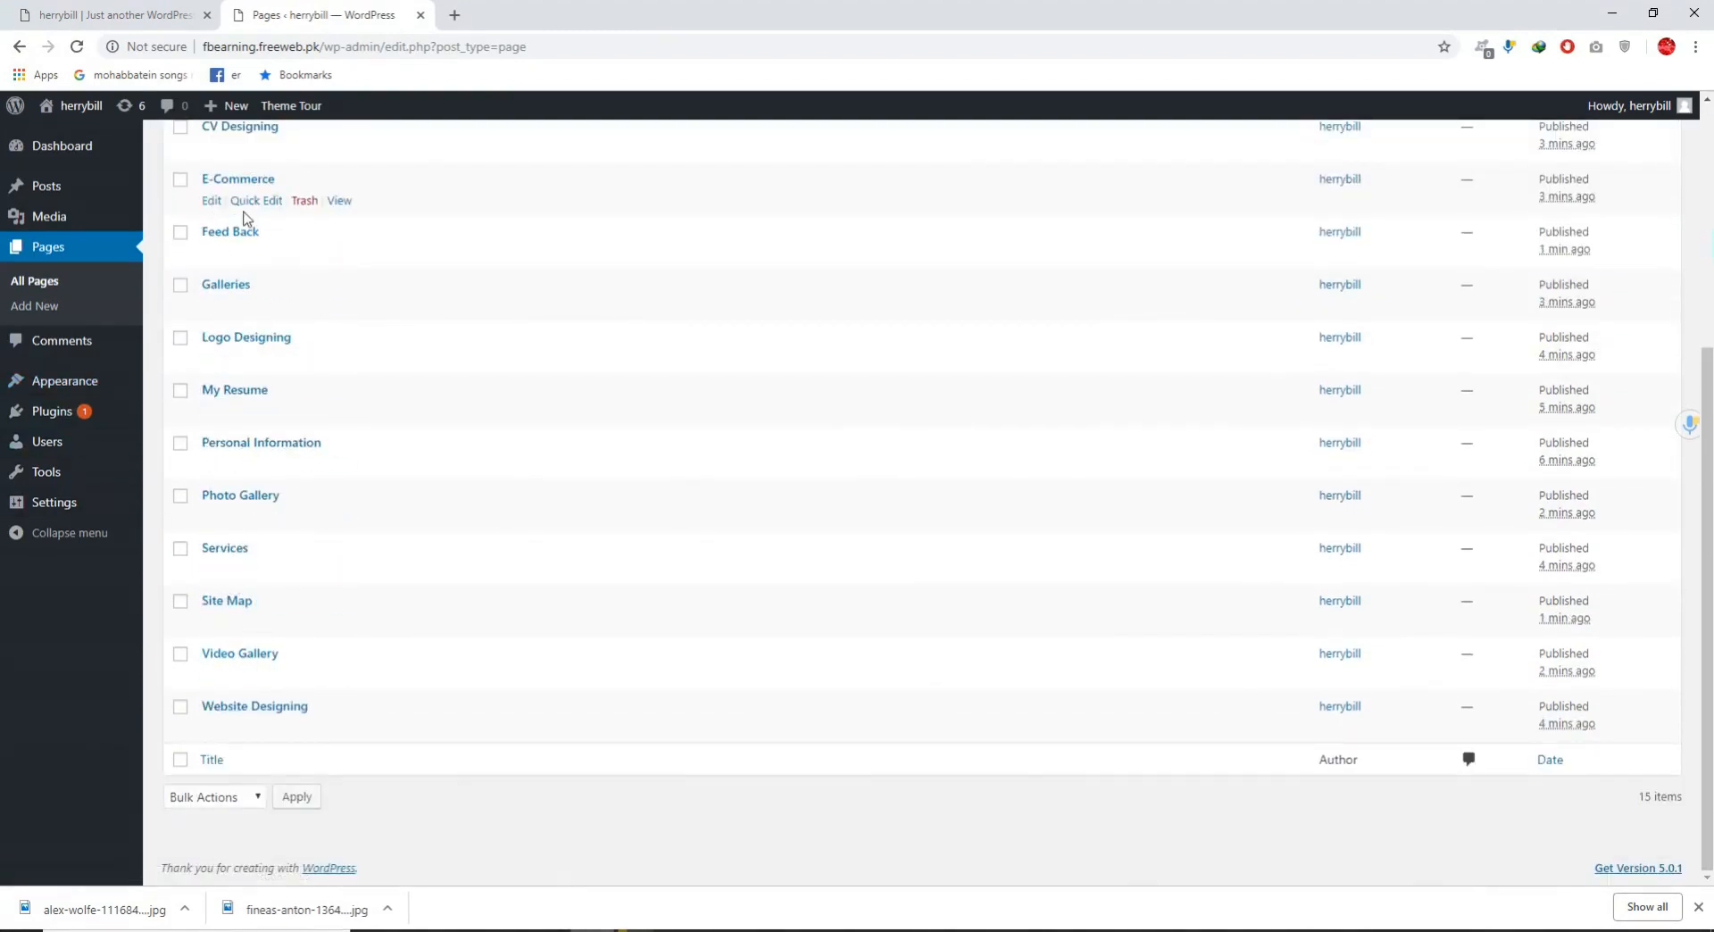
Open the Menus editor in the site's appearance settings.
mouse_move(62, 382)
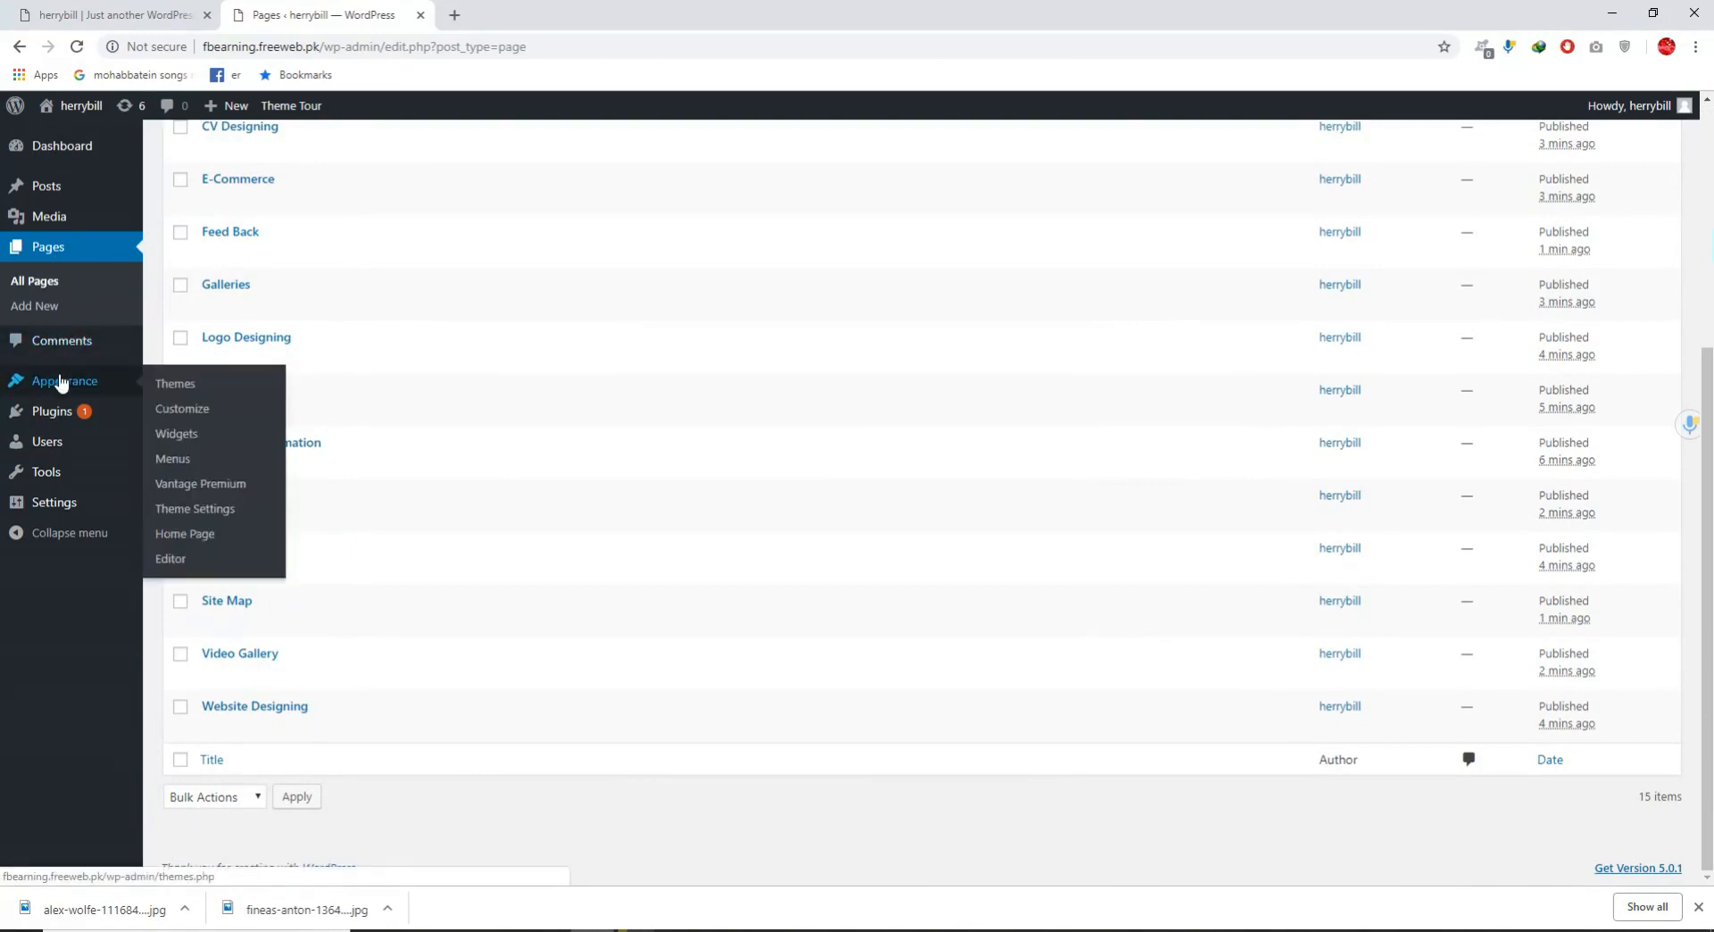
left_click(173, 461)
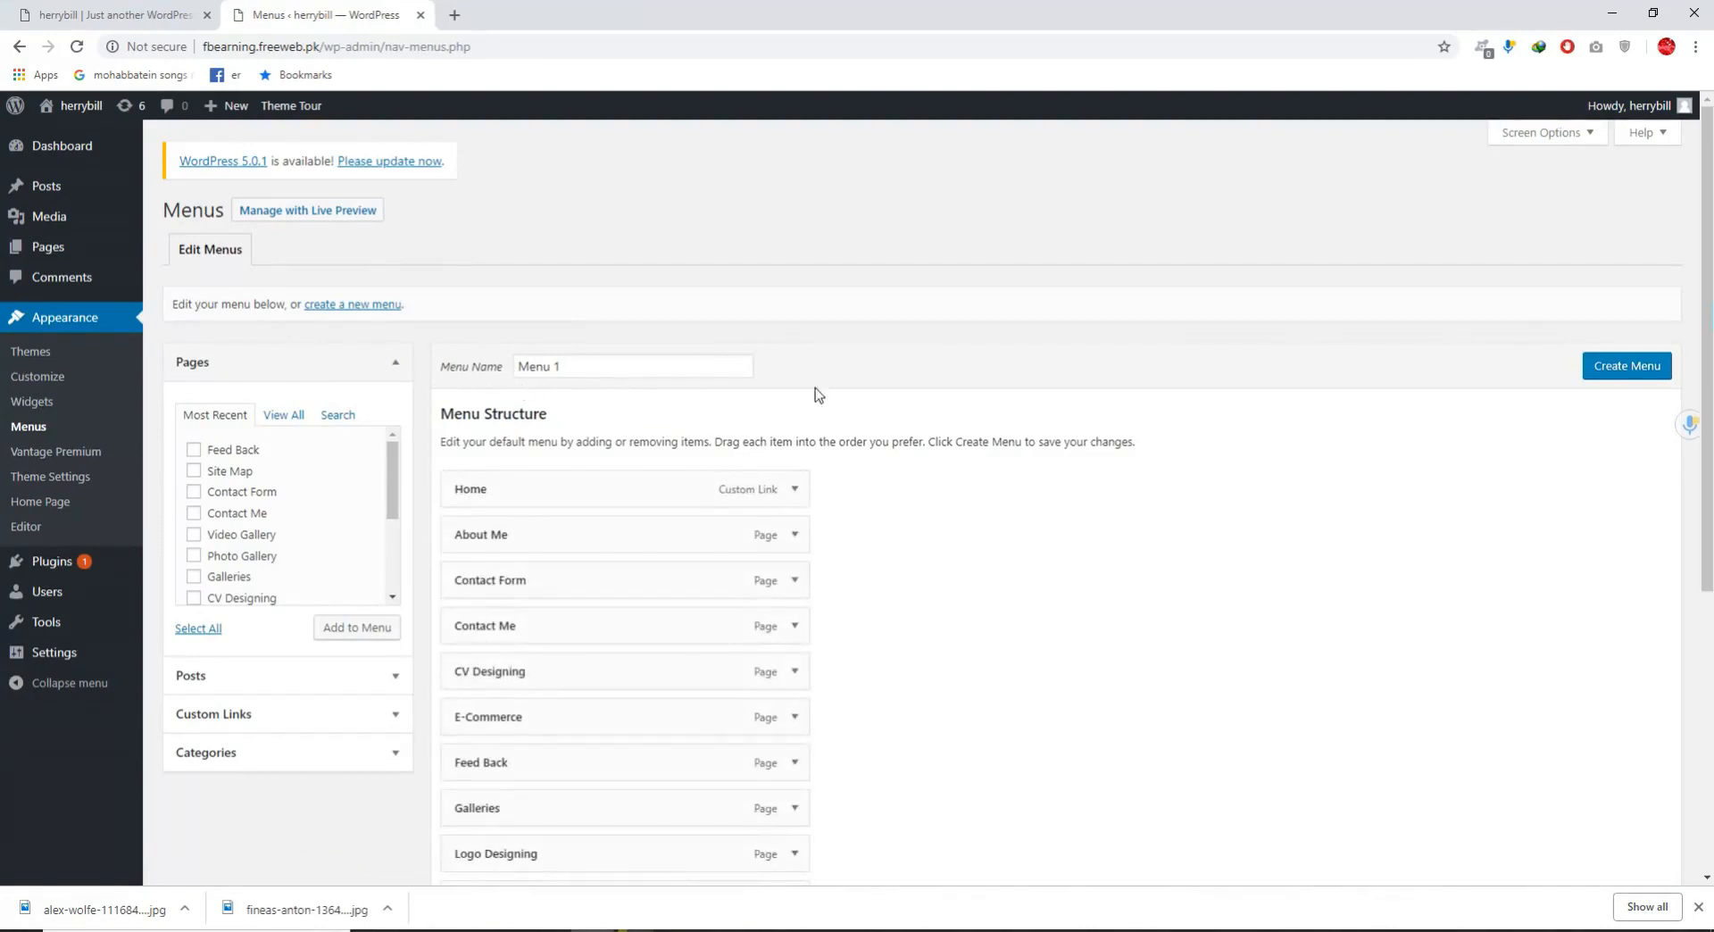
Create the menu named Menu 1 and nest the Personal Information page under About Me as a sub item.
left_click(1611, 375)
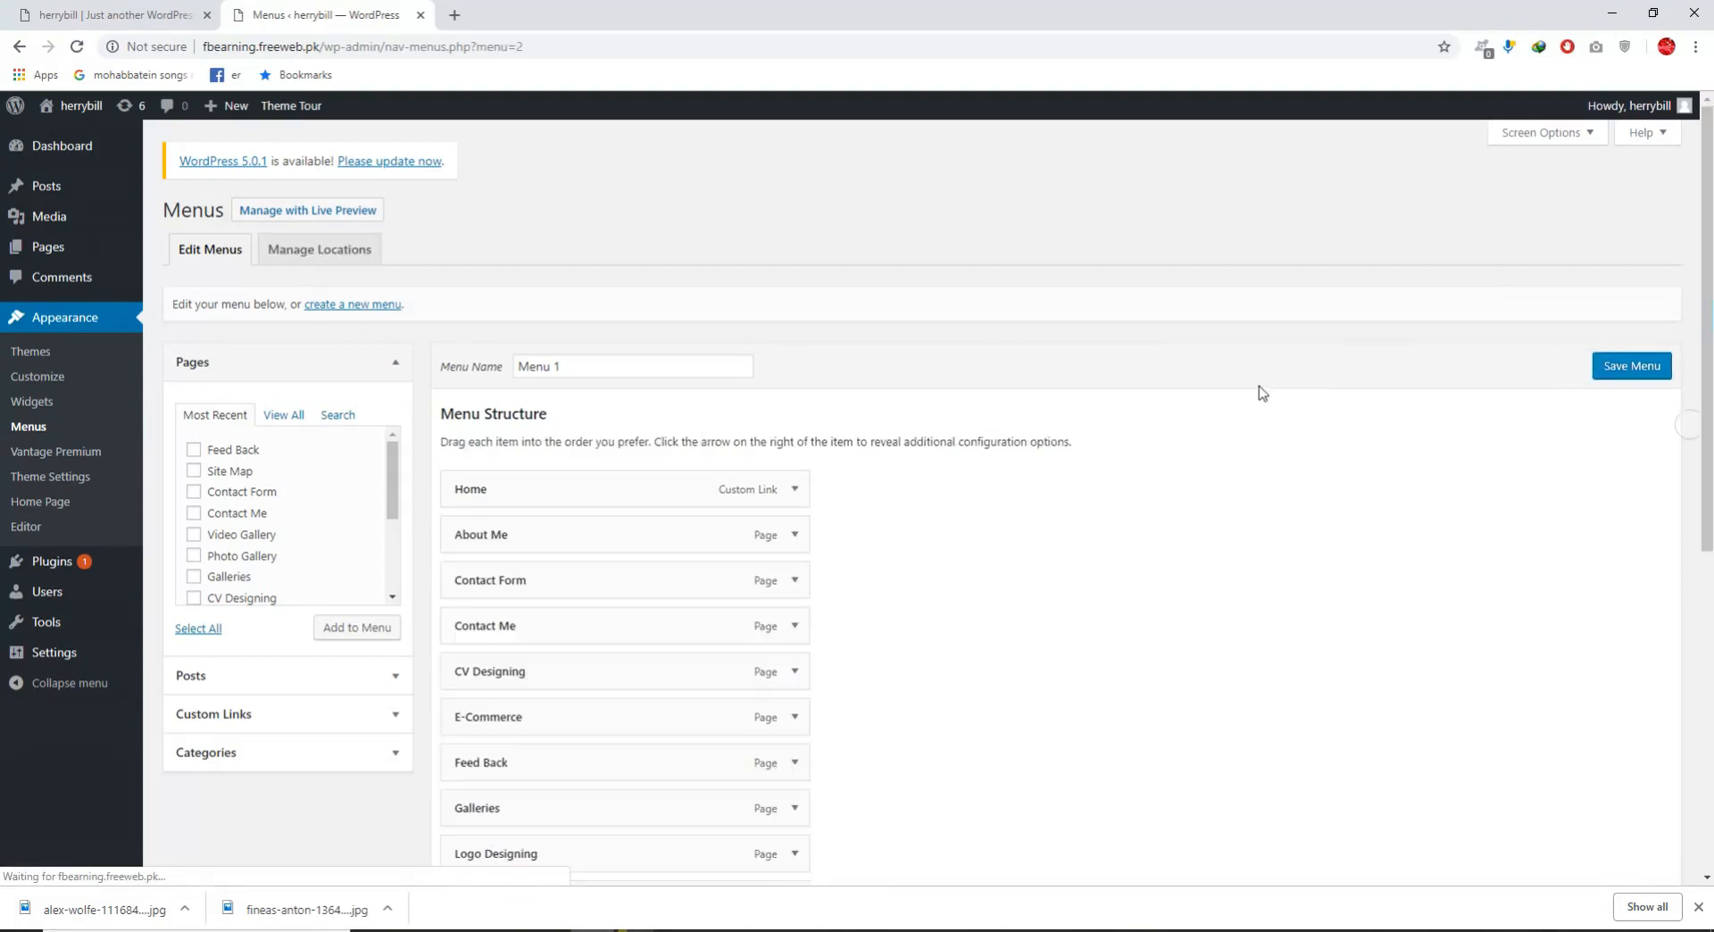
scroll(763, 371, "down", 3)
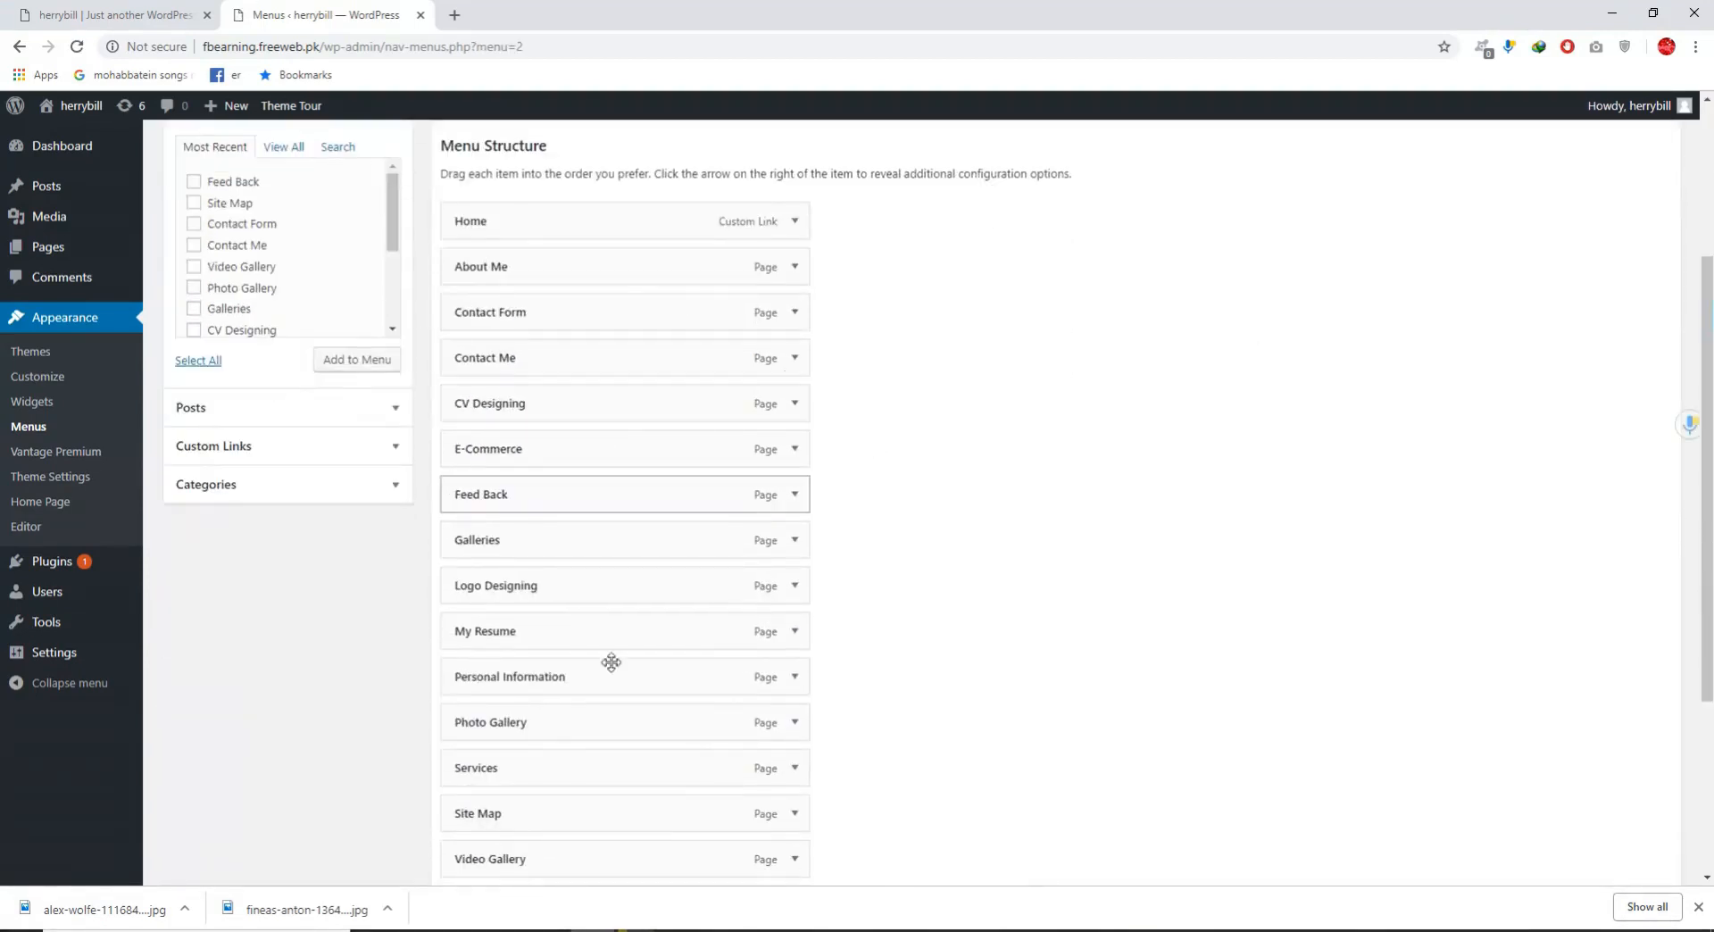
scroll(670, 469, "down", 3)
scroll(631, 408, "up", 4)
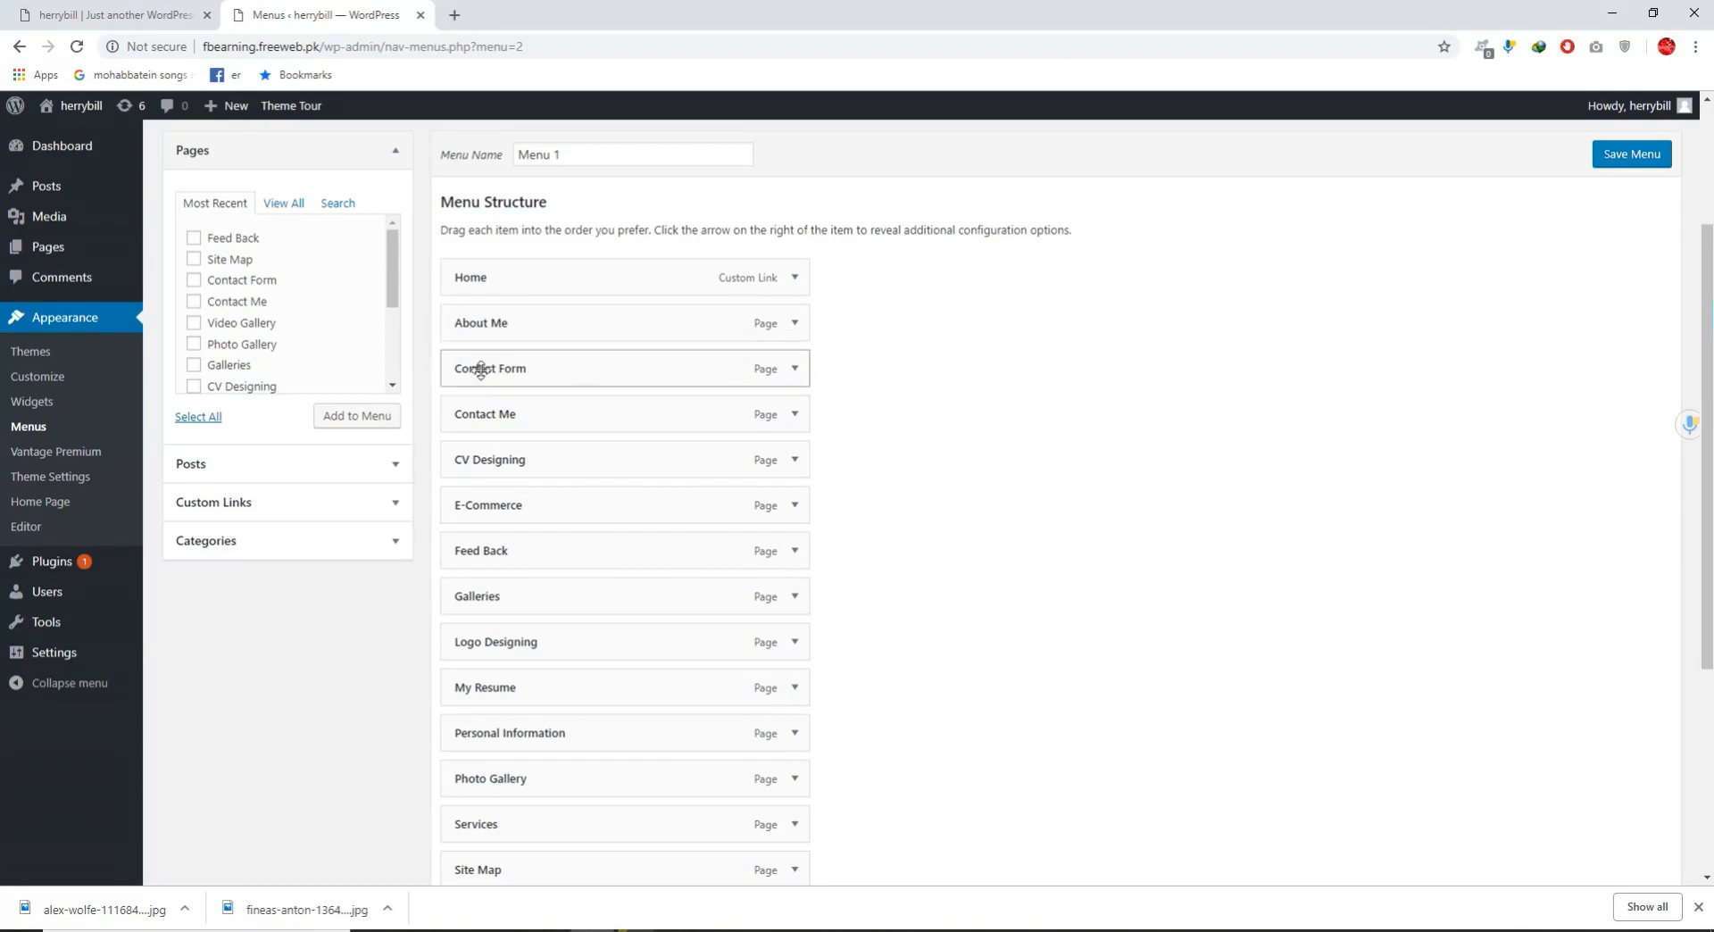
scroll(467, 501, "down", 4)
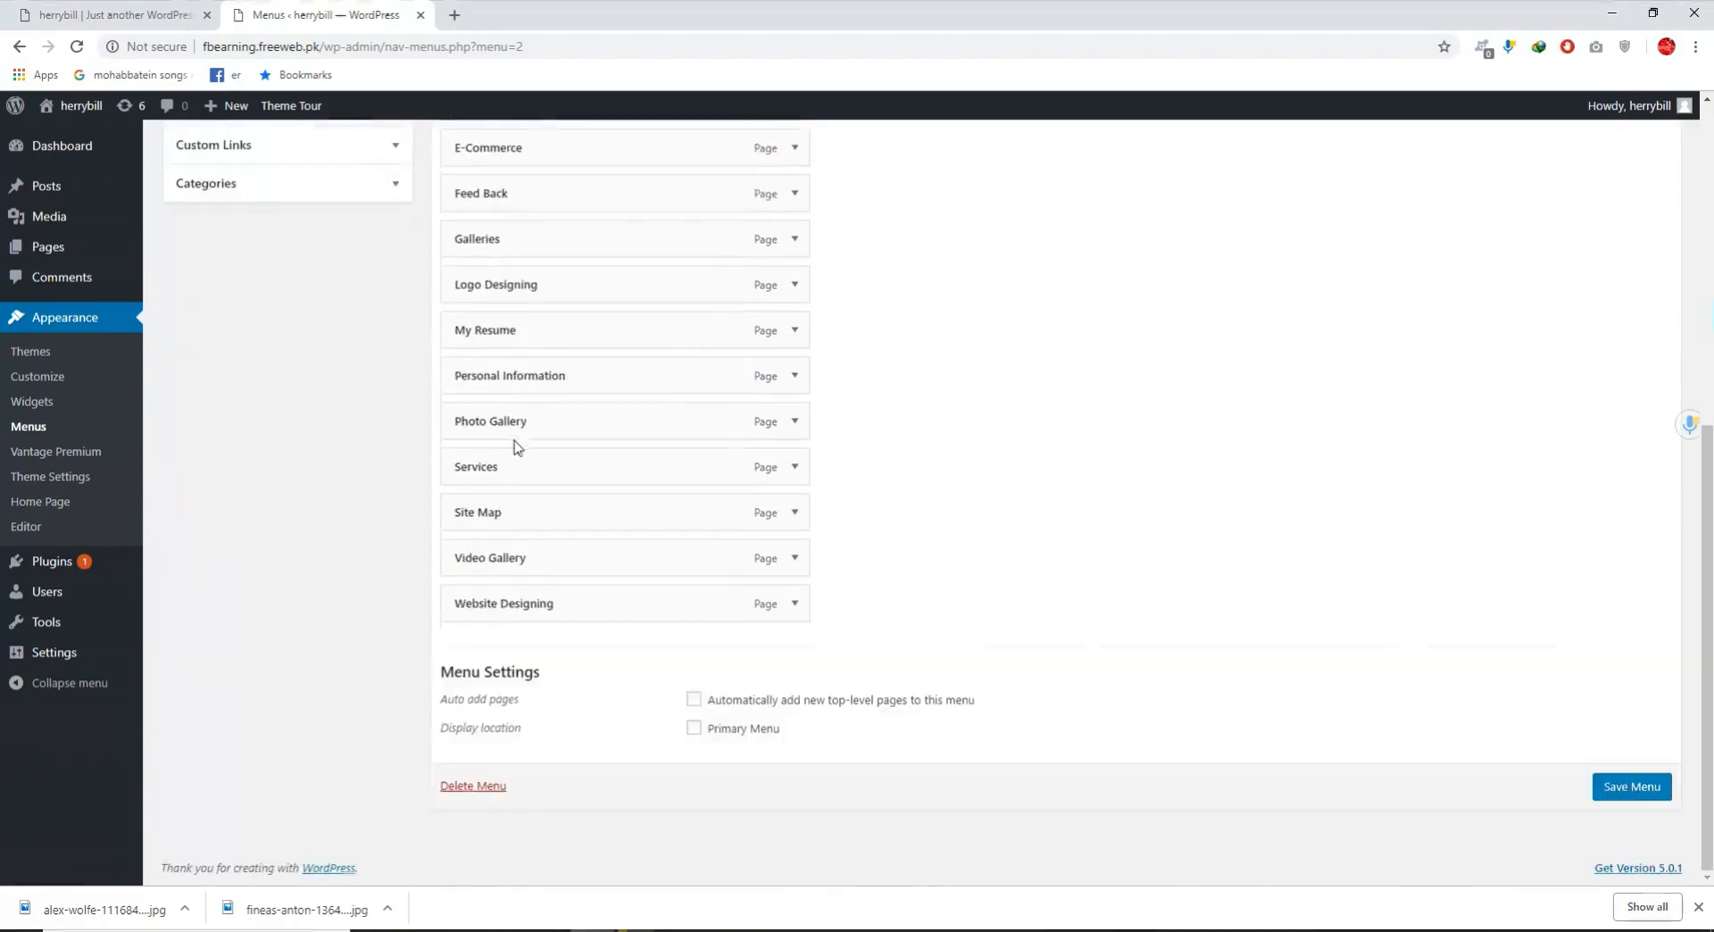
scroll(517, 444, "up", 6)
scroll(526, 500, "down", 2)
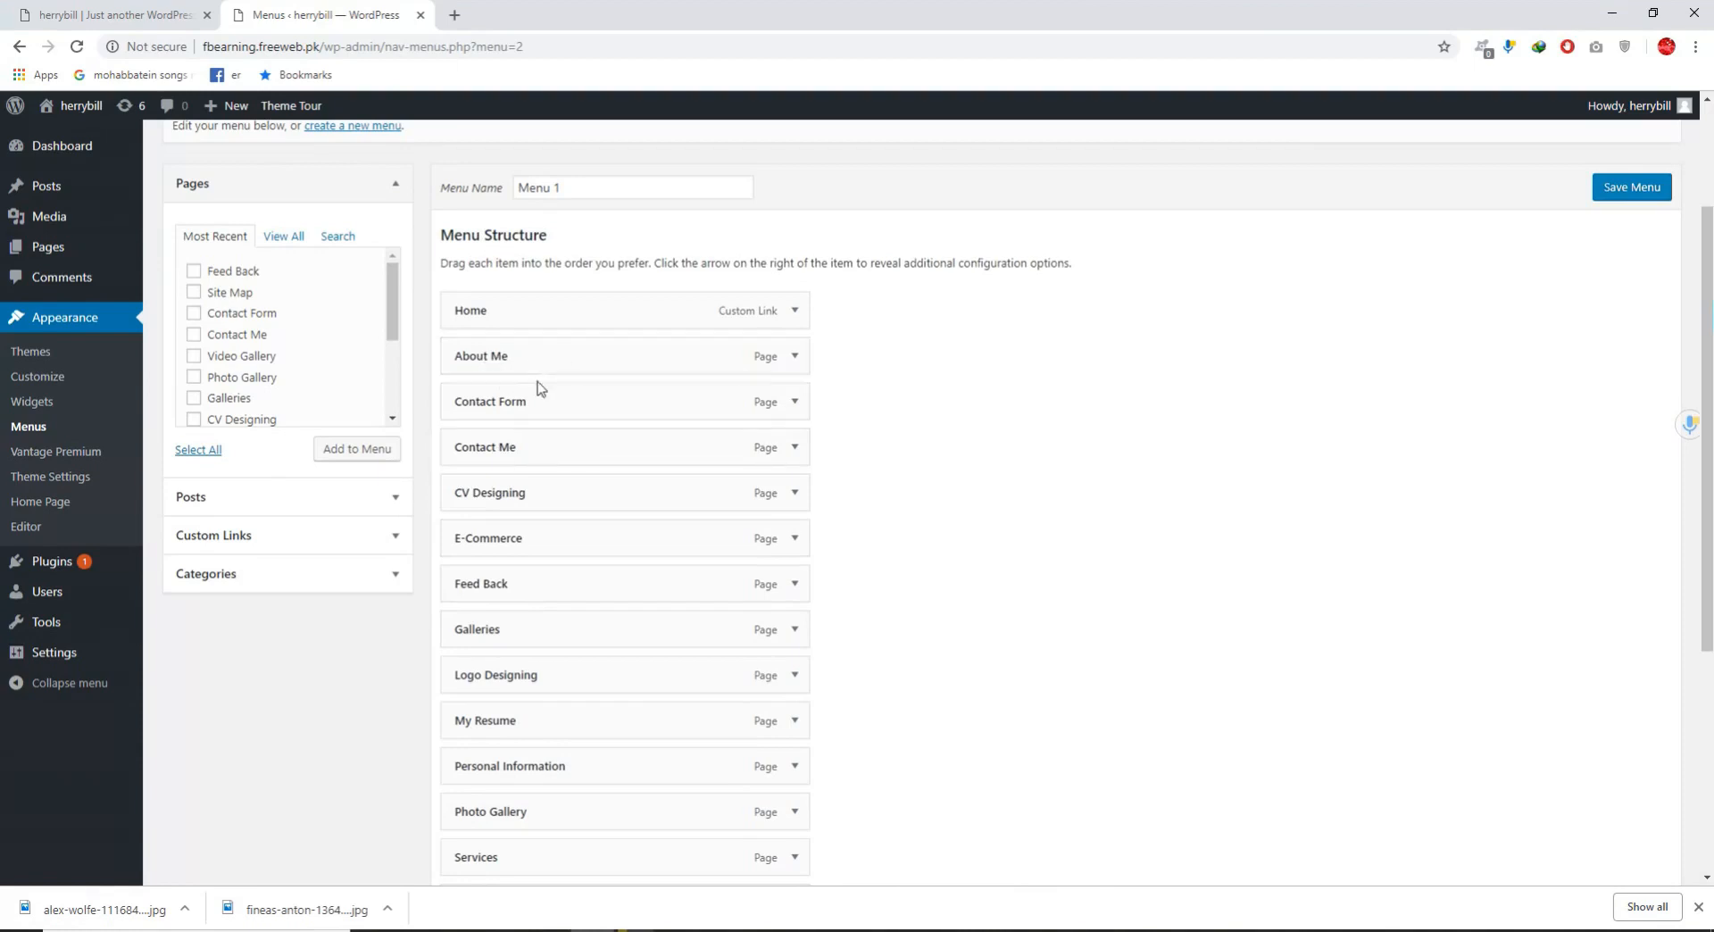
scroll(525, 642, "down", 1)
left_click_drag(527, 681, 559, 312)
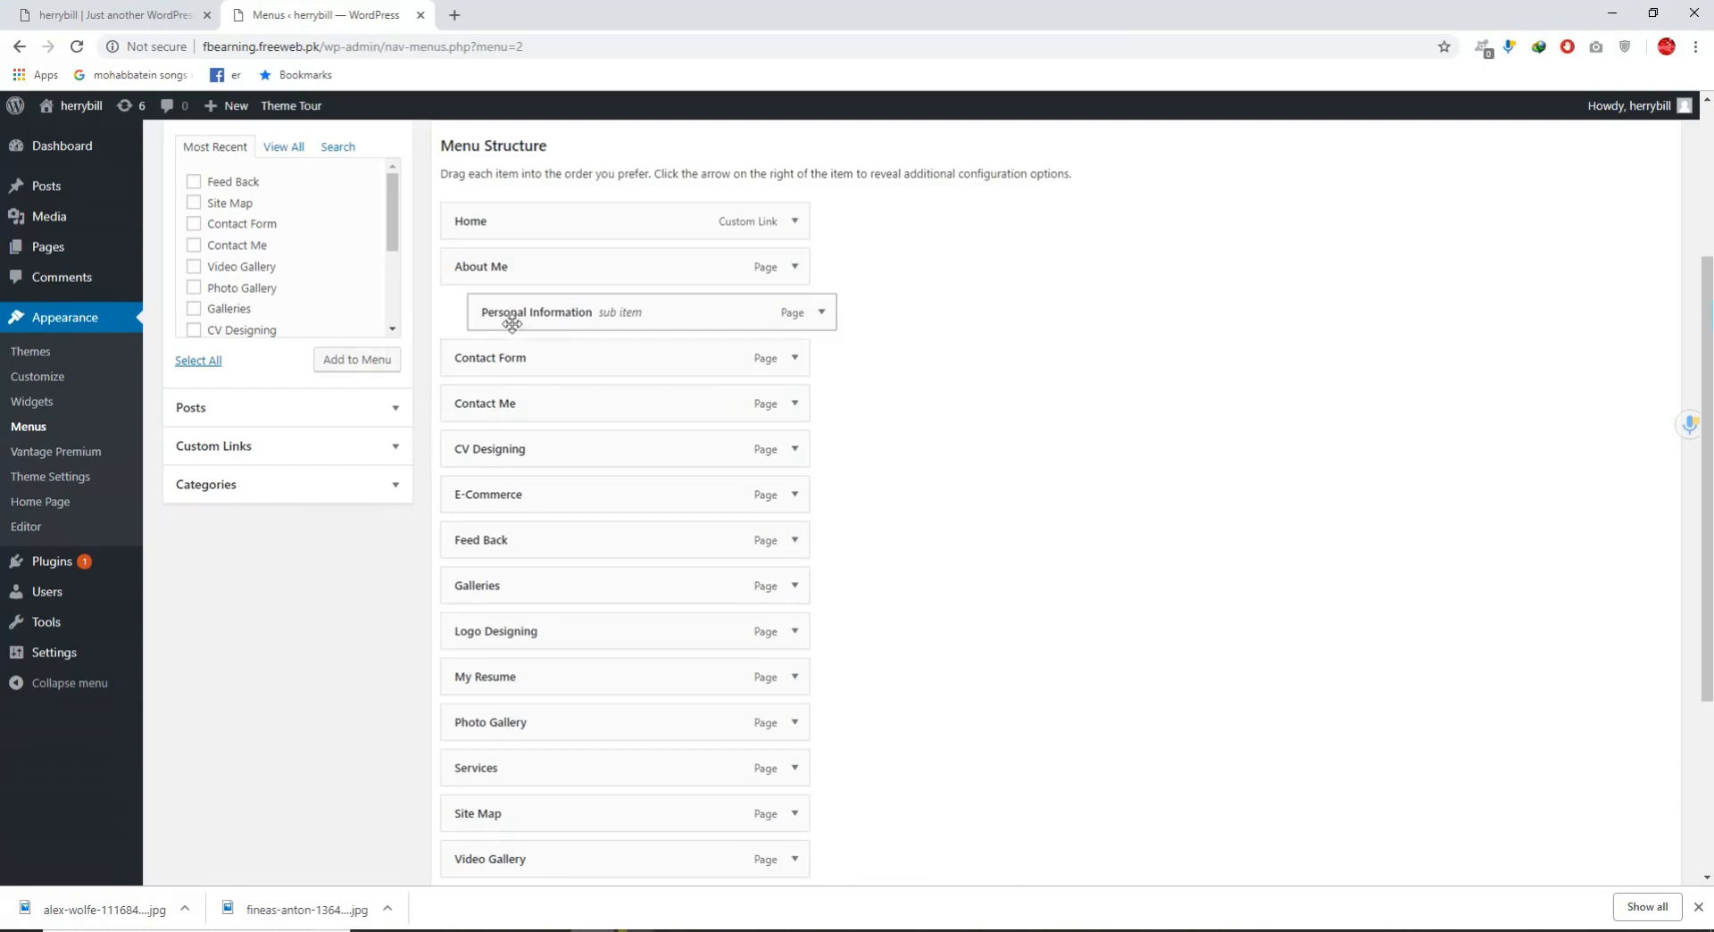
Move My Resume directly below Personal Information and nest it as a sub item of About Me.
scroll(516, 495, "down", 2)
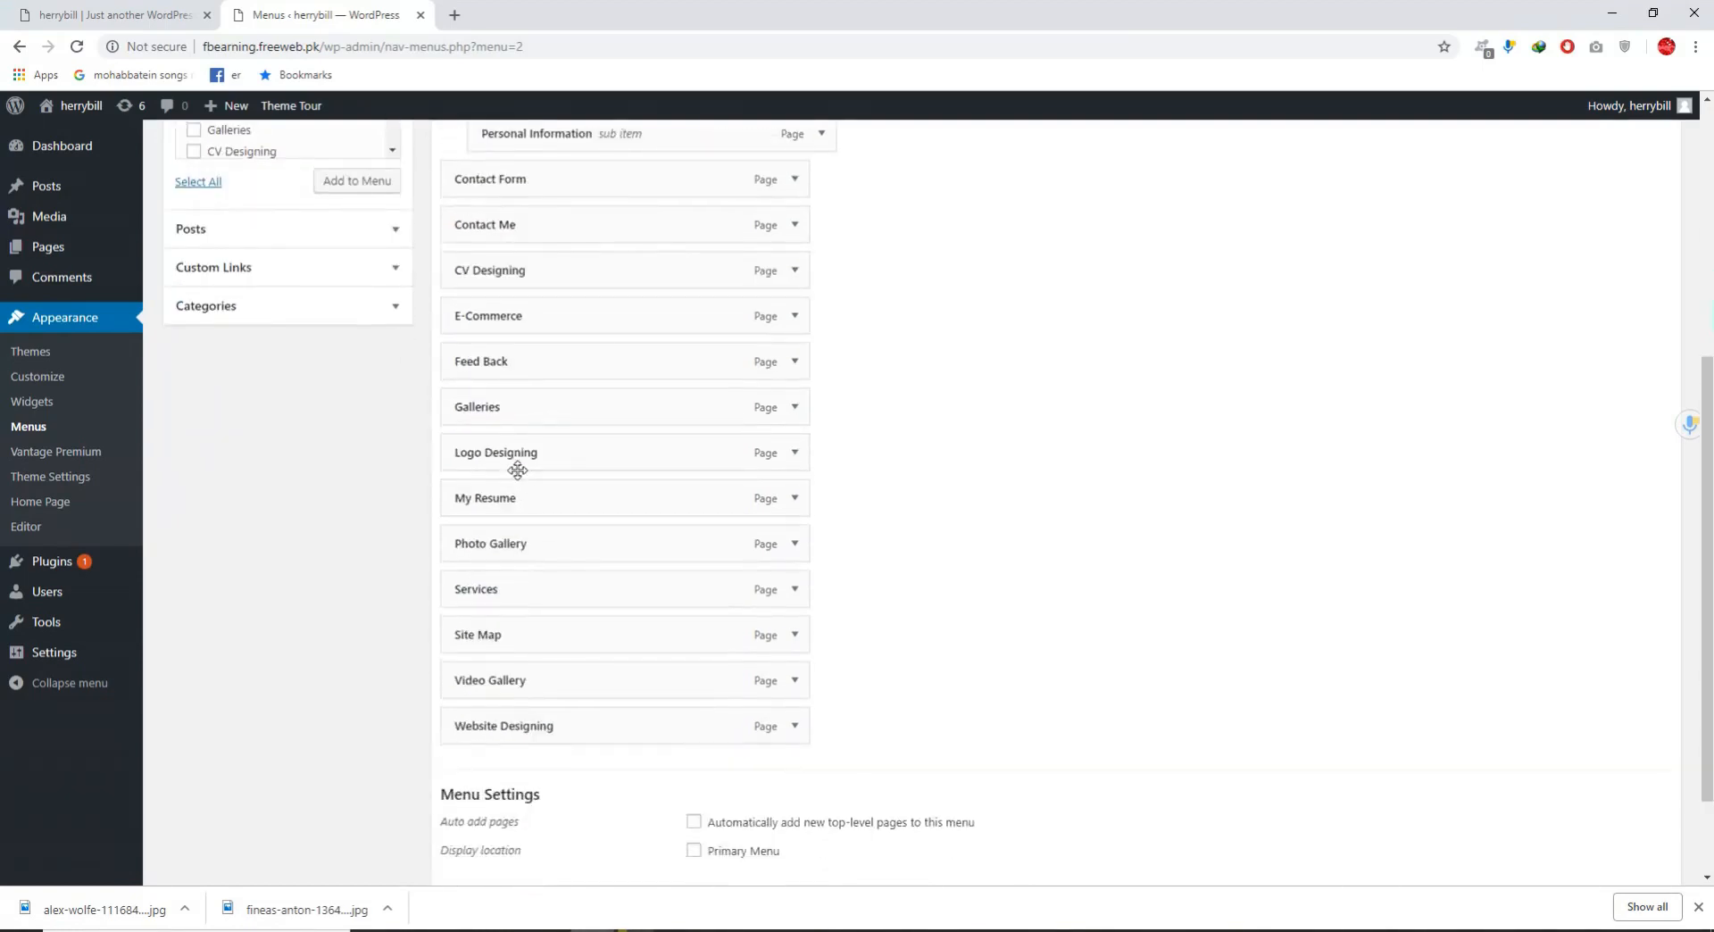
scroll(518, 471, "up", 1)
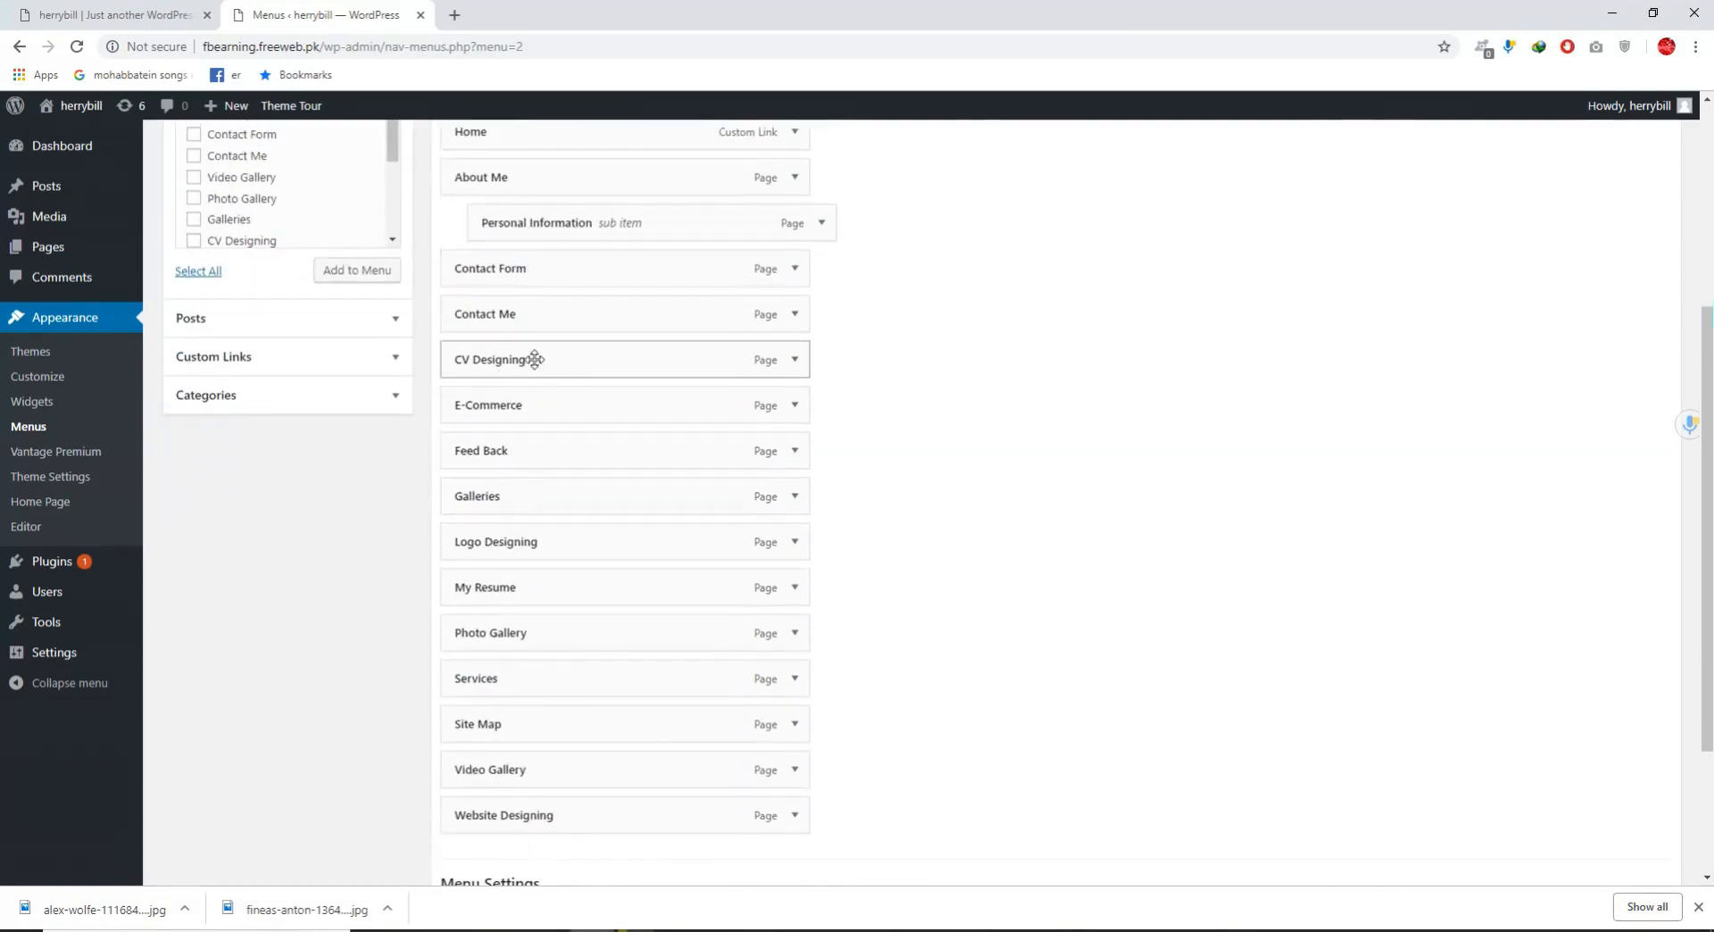
scroll(536, 375, "down", 3)
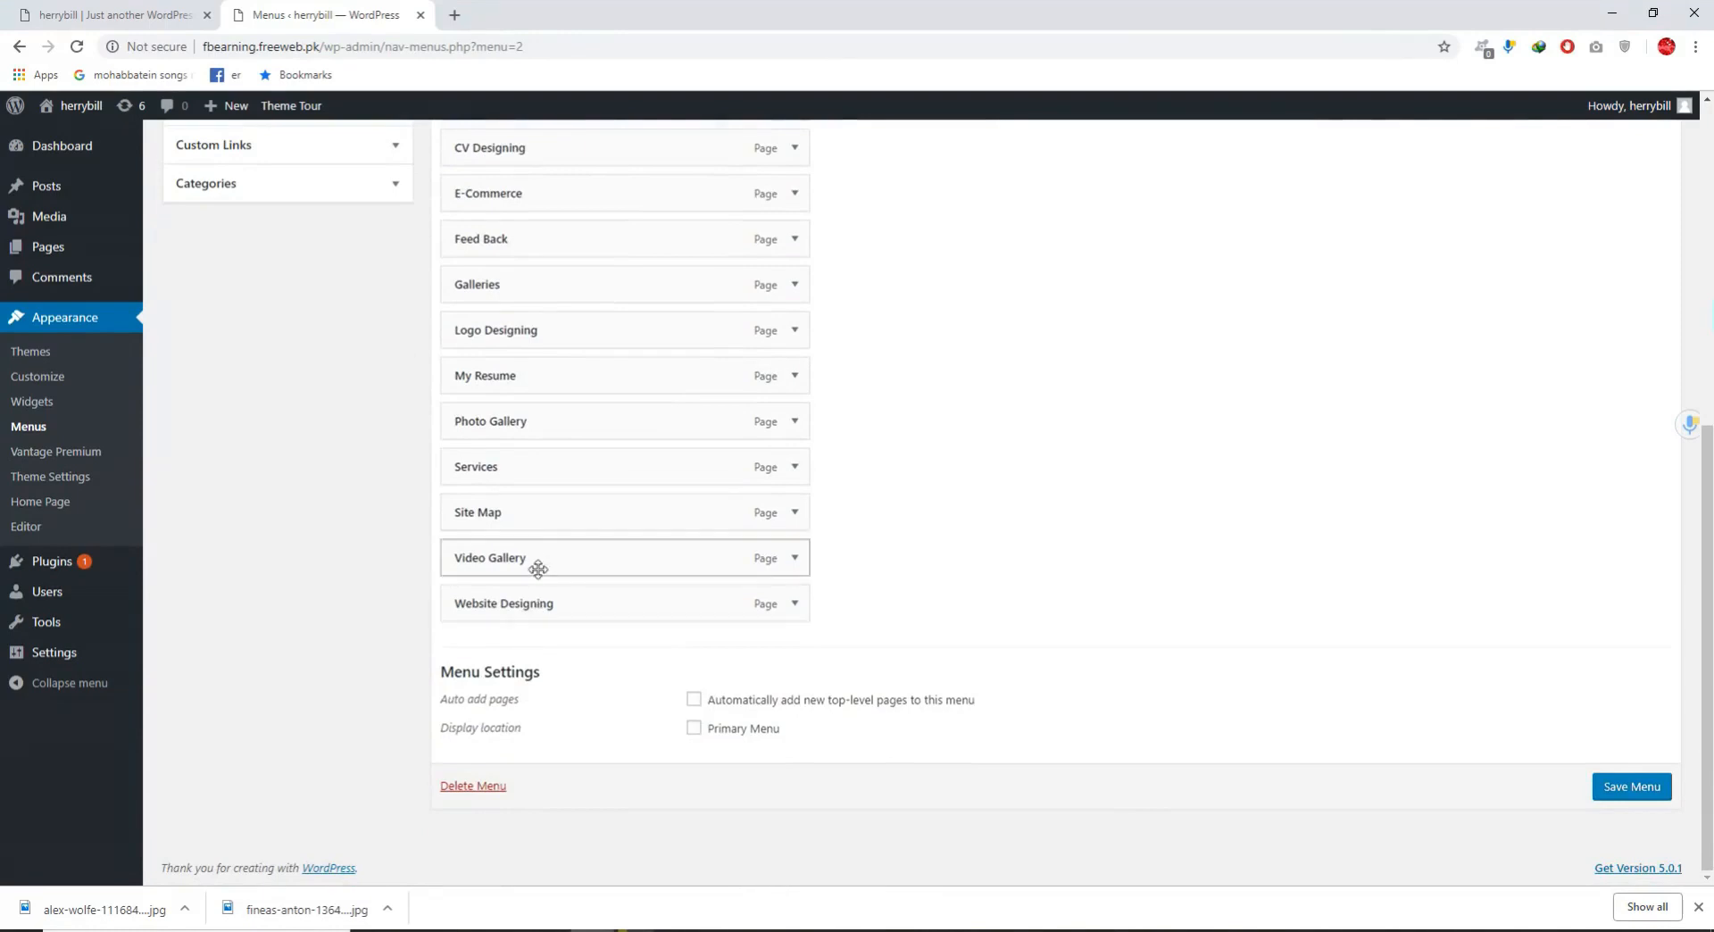
scroll(504, 441, "up", 4)
mouse_move(500, 375)
left_mouse_down()
mouse_move(504, 443)
mouse_move(512, 393)
mouse_move(491, 394)
left_mouse_up()
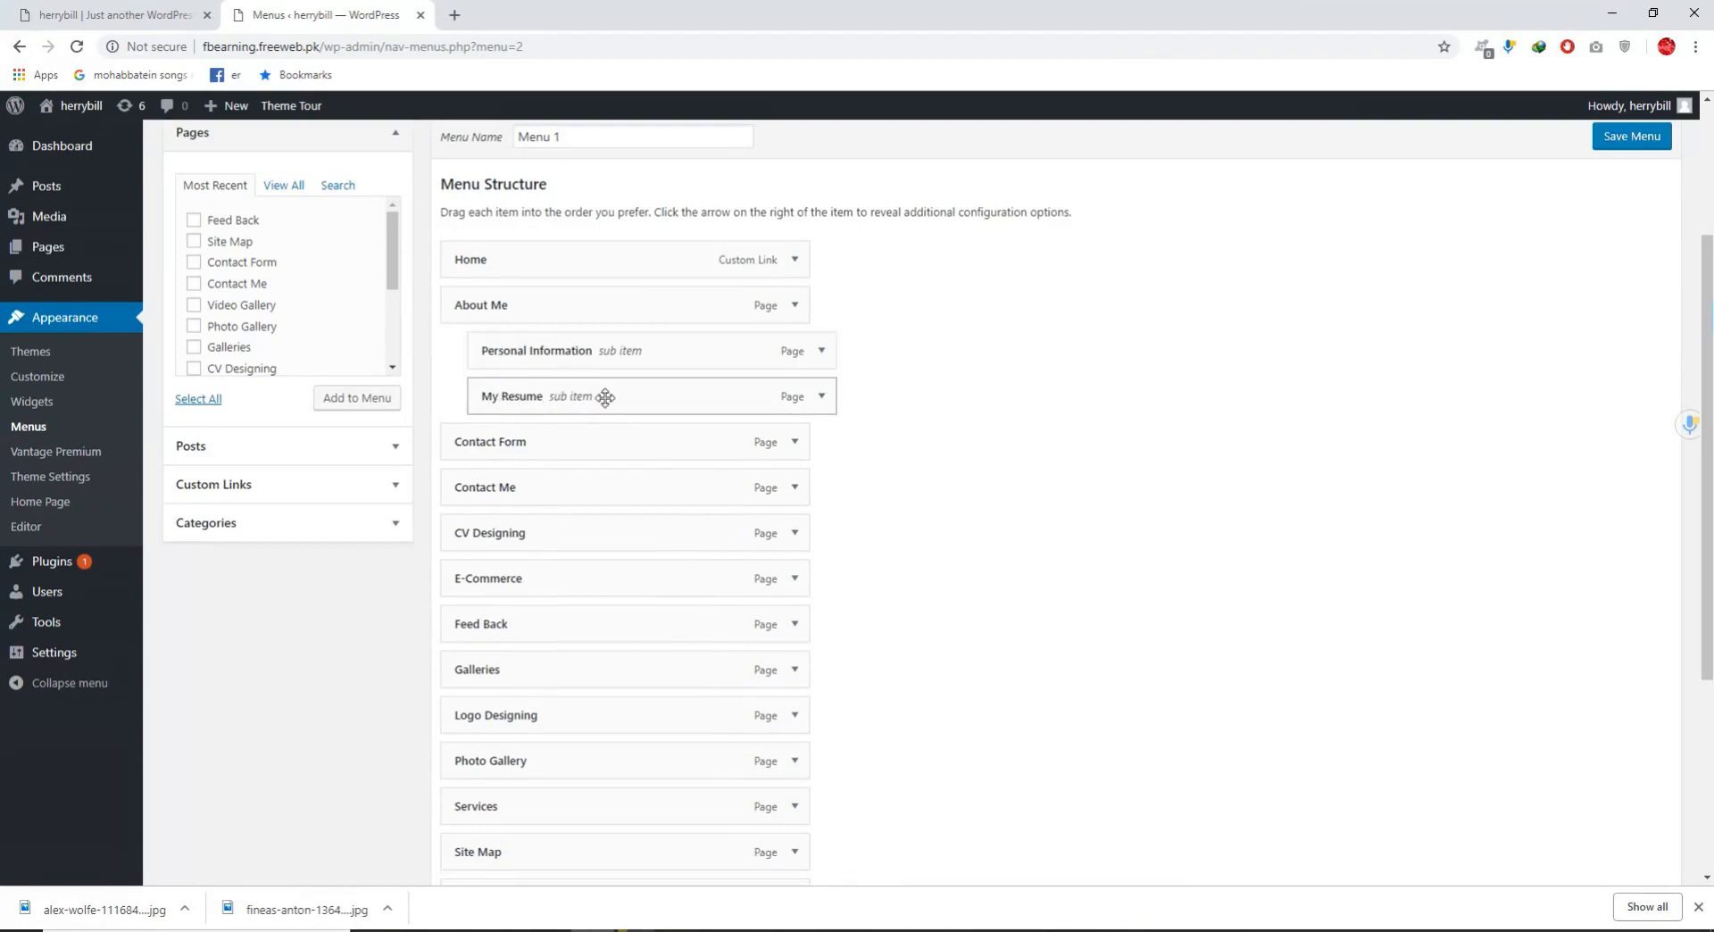
mouse_move(546, 398)
left_mouse_down()
mouse_move(587, 402)
mouse_move(547, 399)
left_mouse_up()
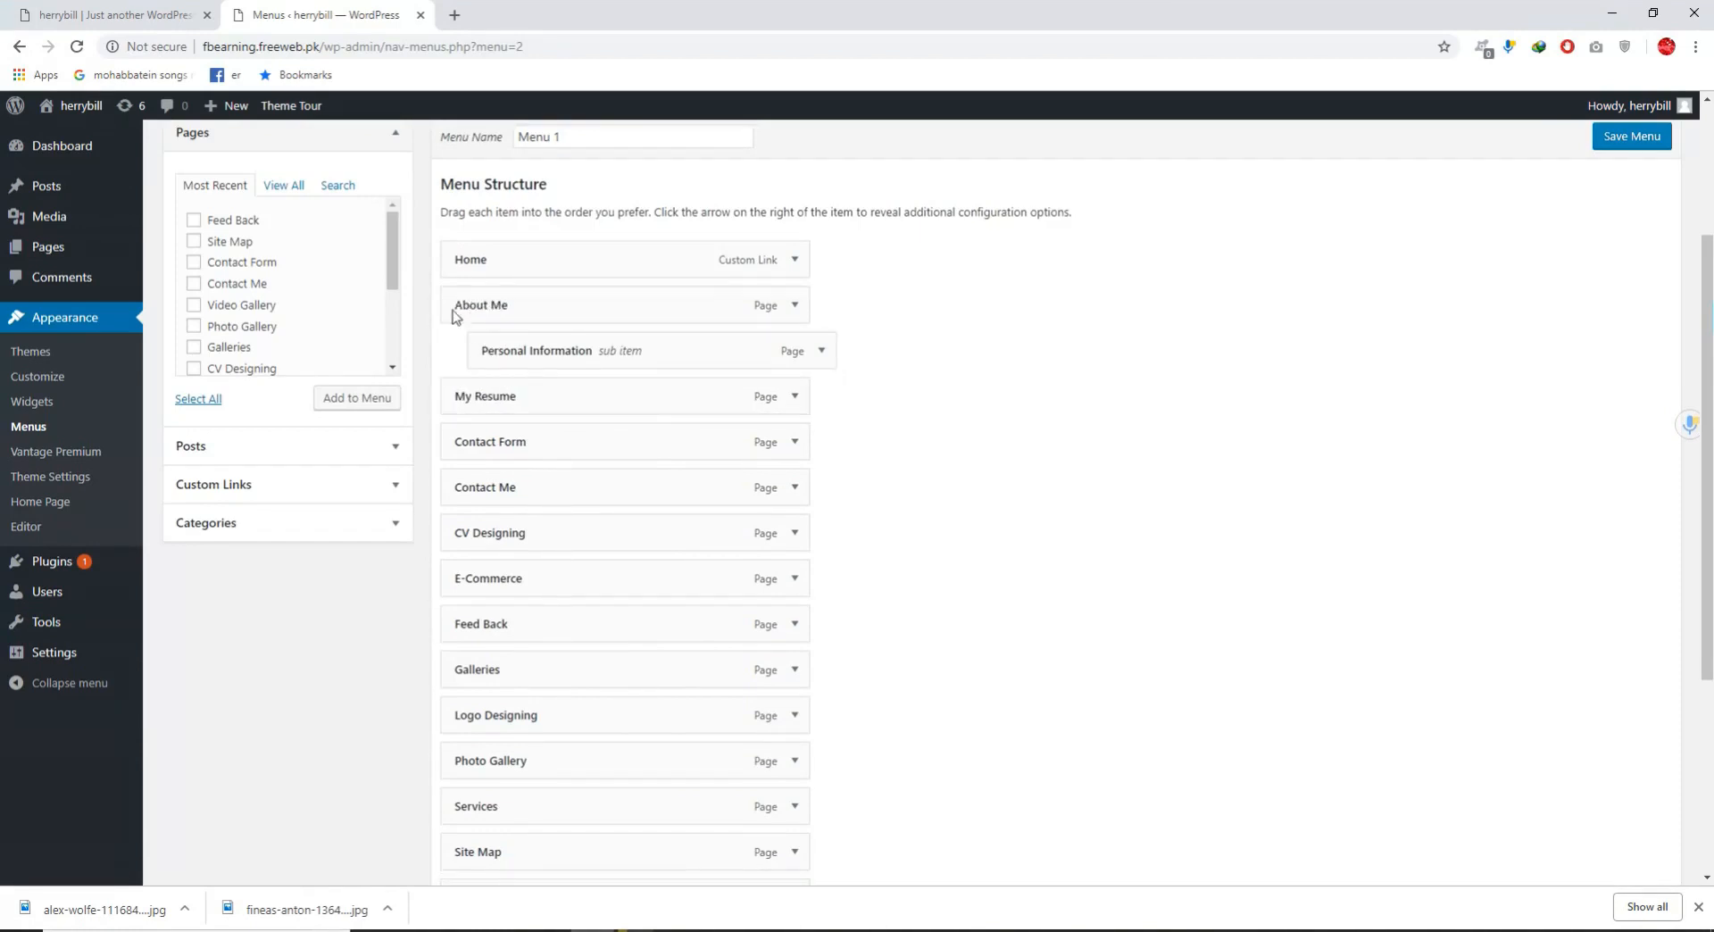
left_click_drag(489, 398, 528, 401)
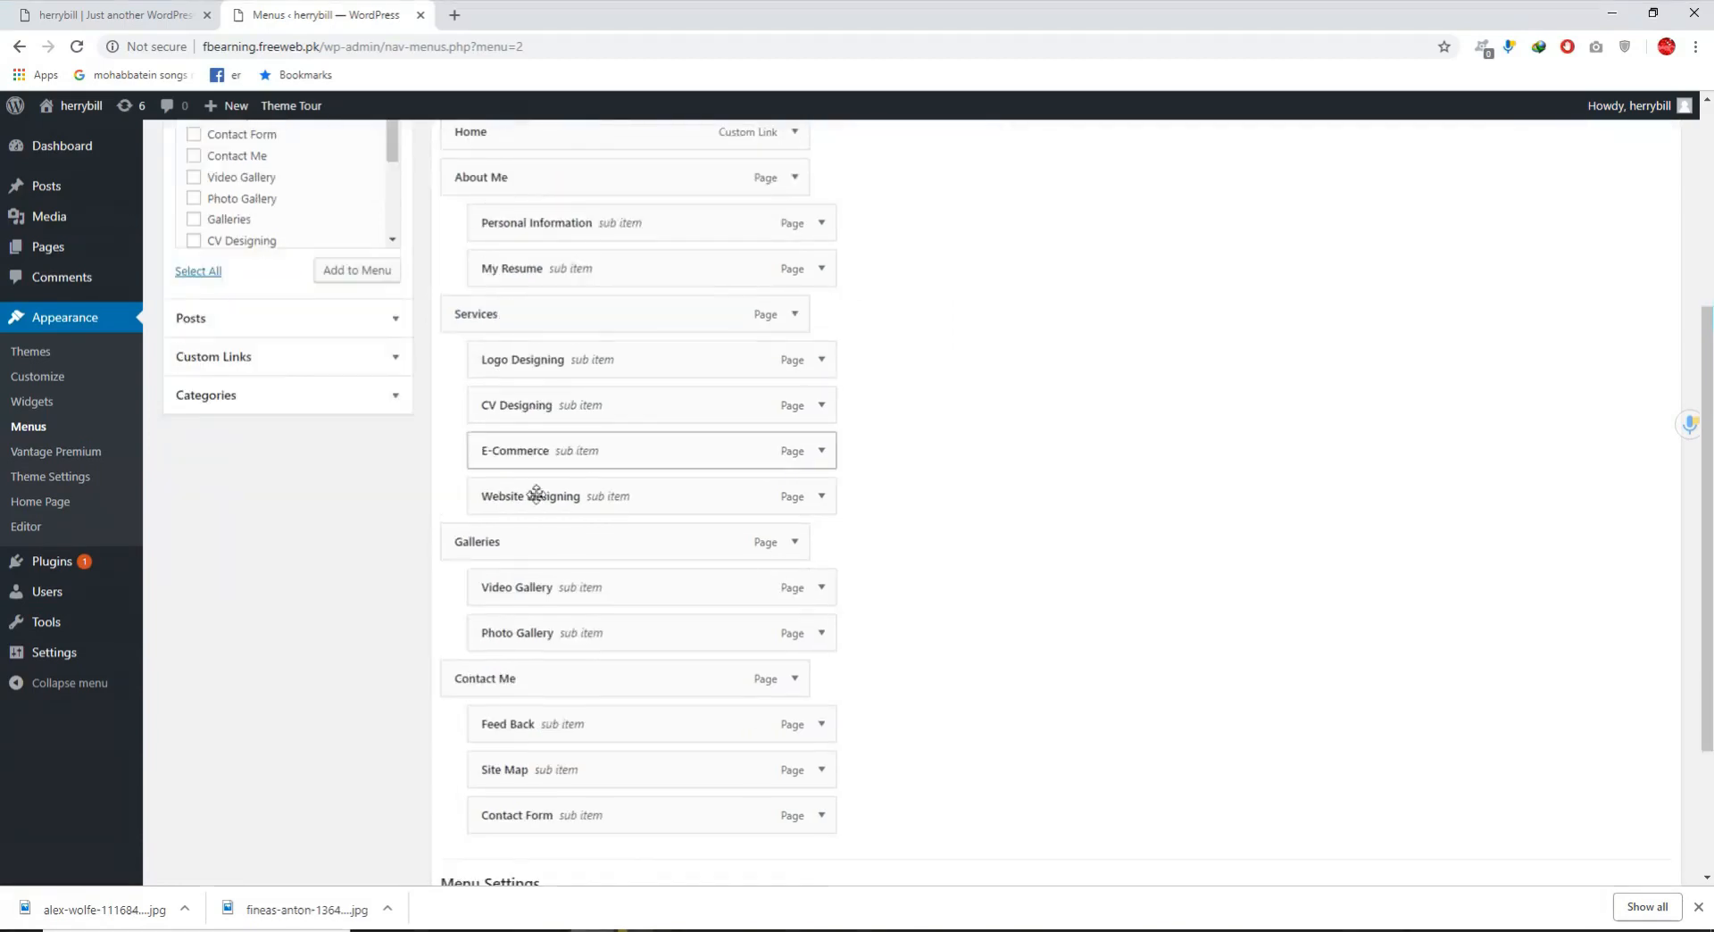
Review the menu structure, checking the sub items grouped under About Me, Services, Galleries and Contact Me.
scroll(547, 452, "up", 4)
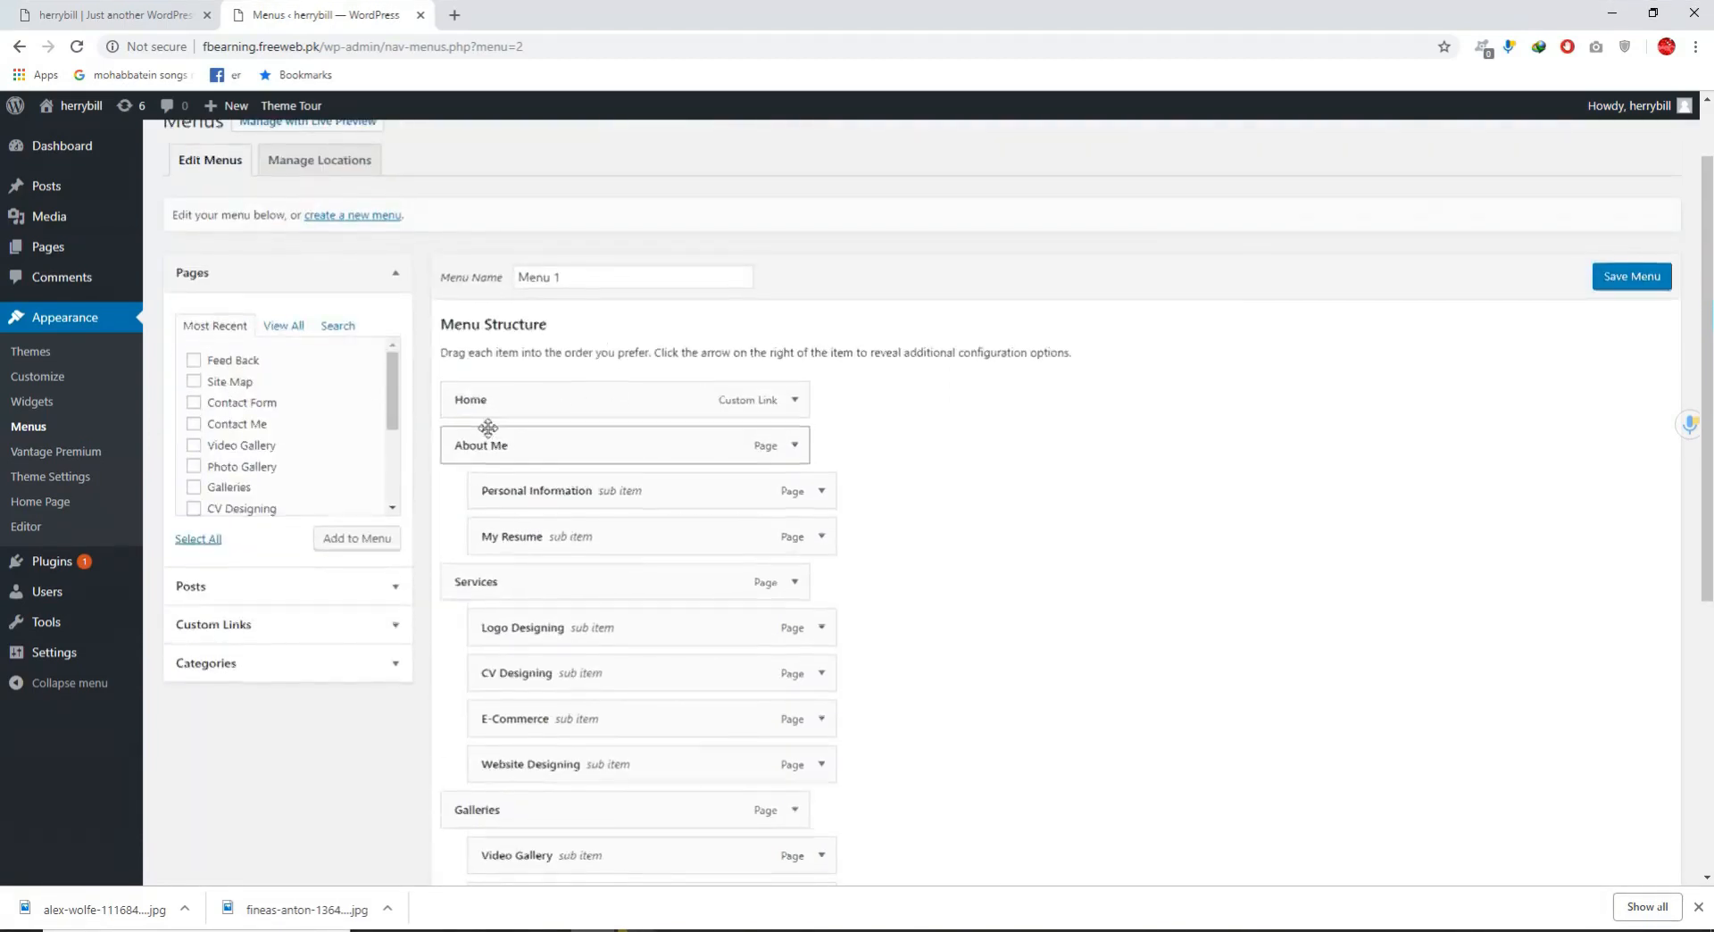
scroll(483, 421, "down", 3)
scroll(500, 286, "up", 2)
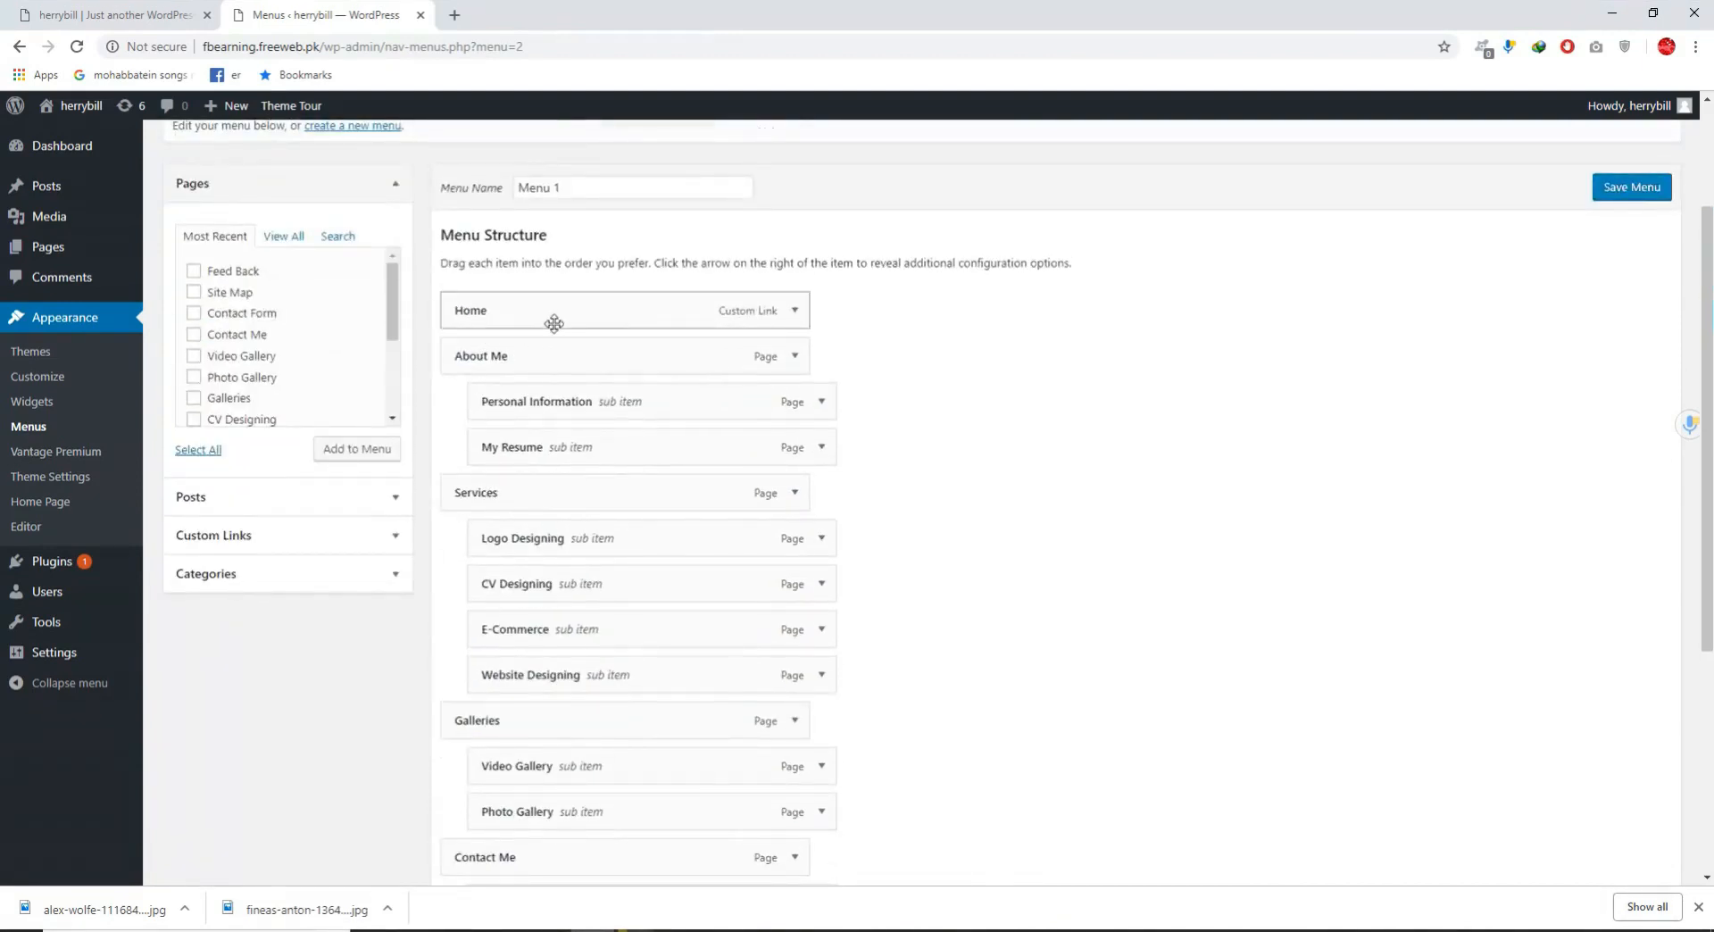
scroll(505, 375, "down", 2)
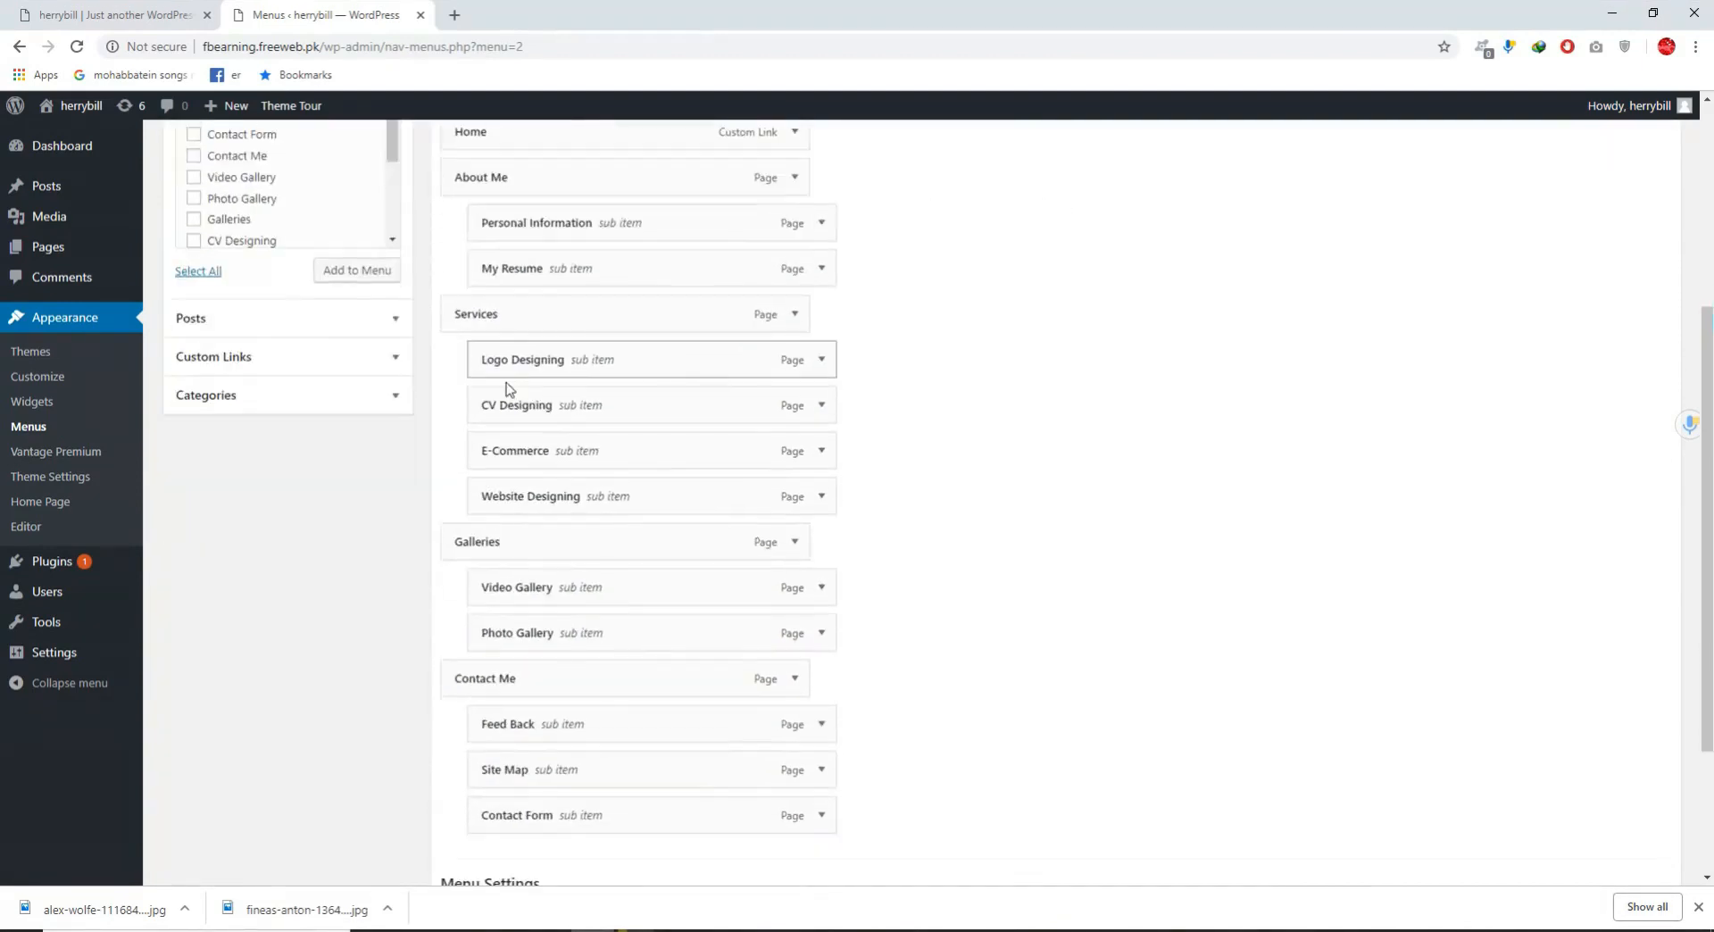
scroll(482, 540, "down", 2)
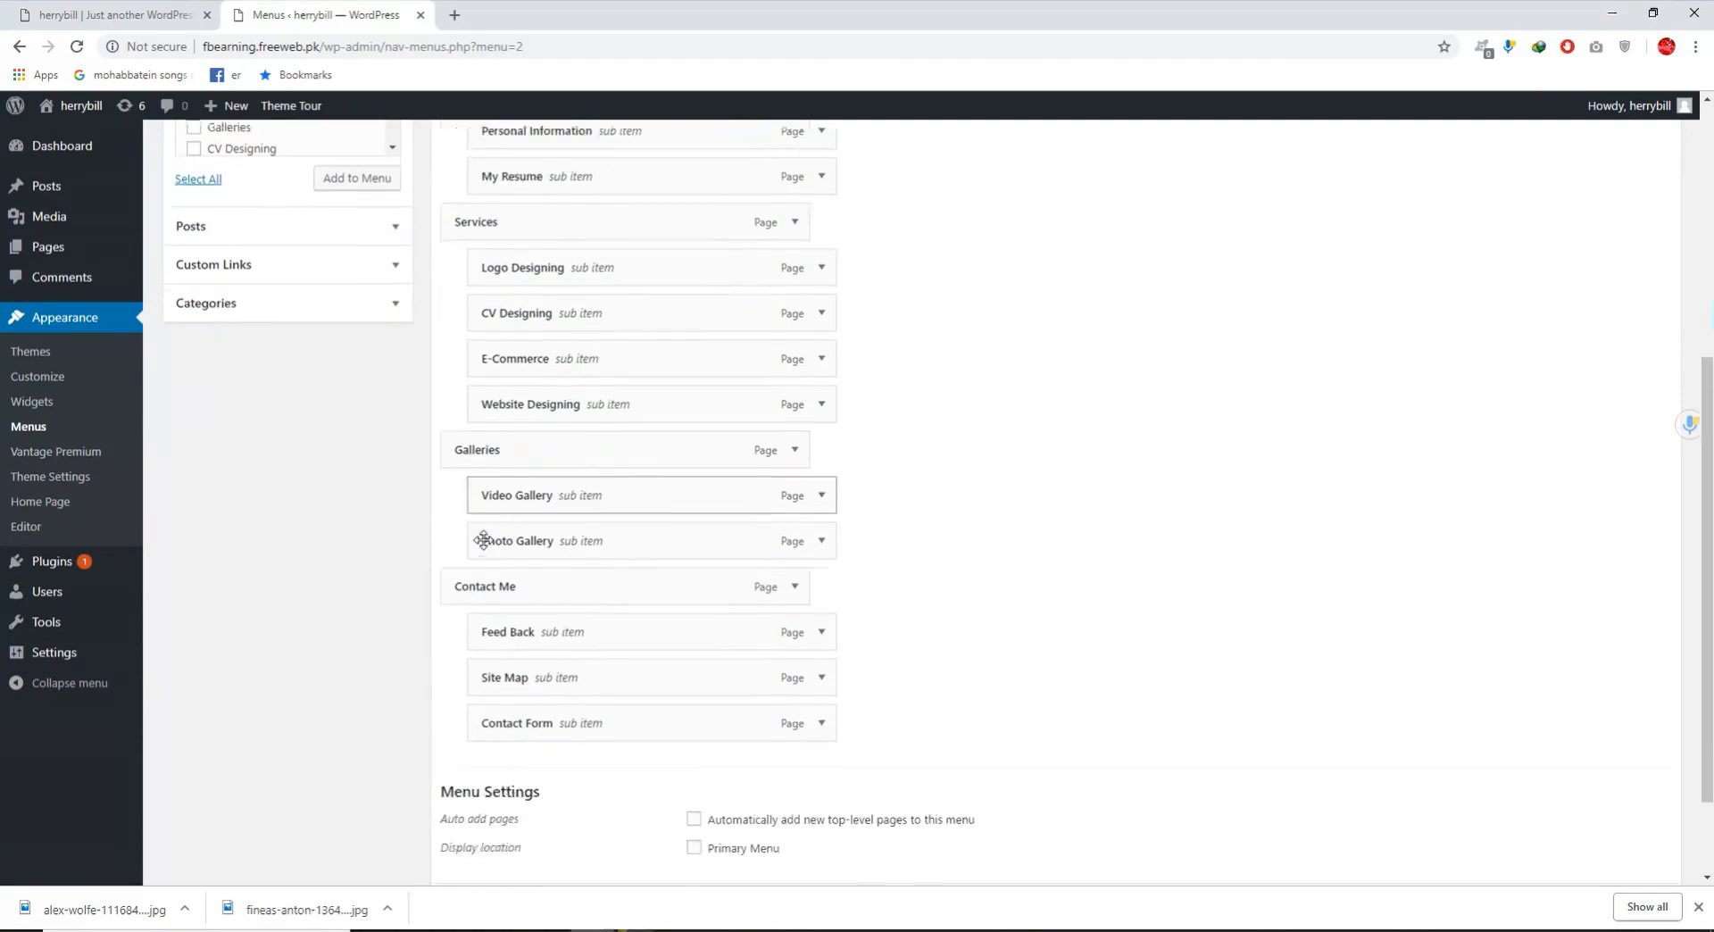
scroll(528, 494, "up", 1)
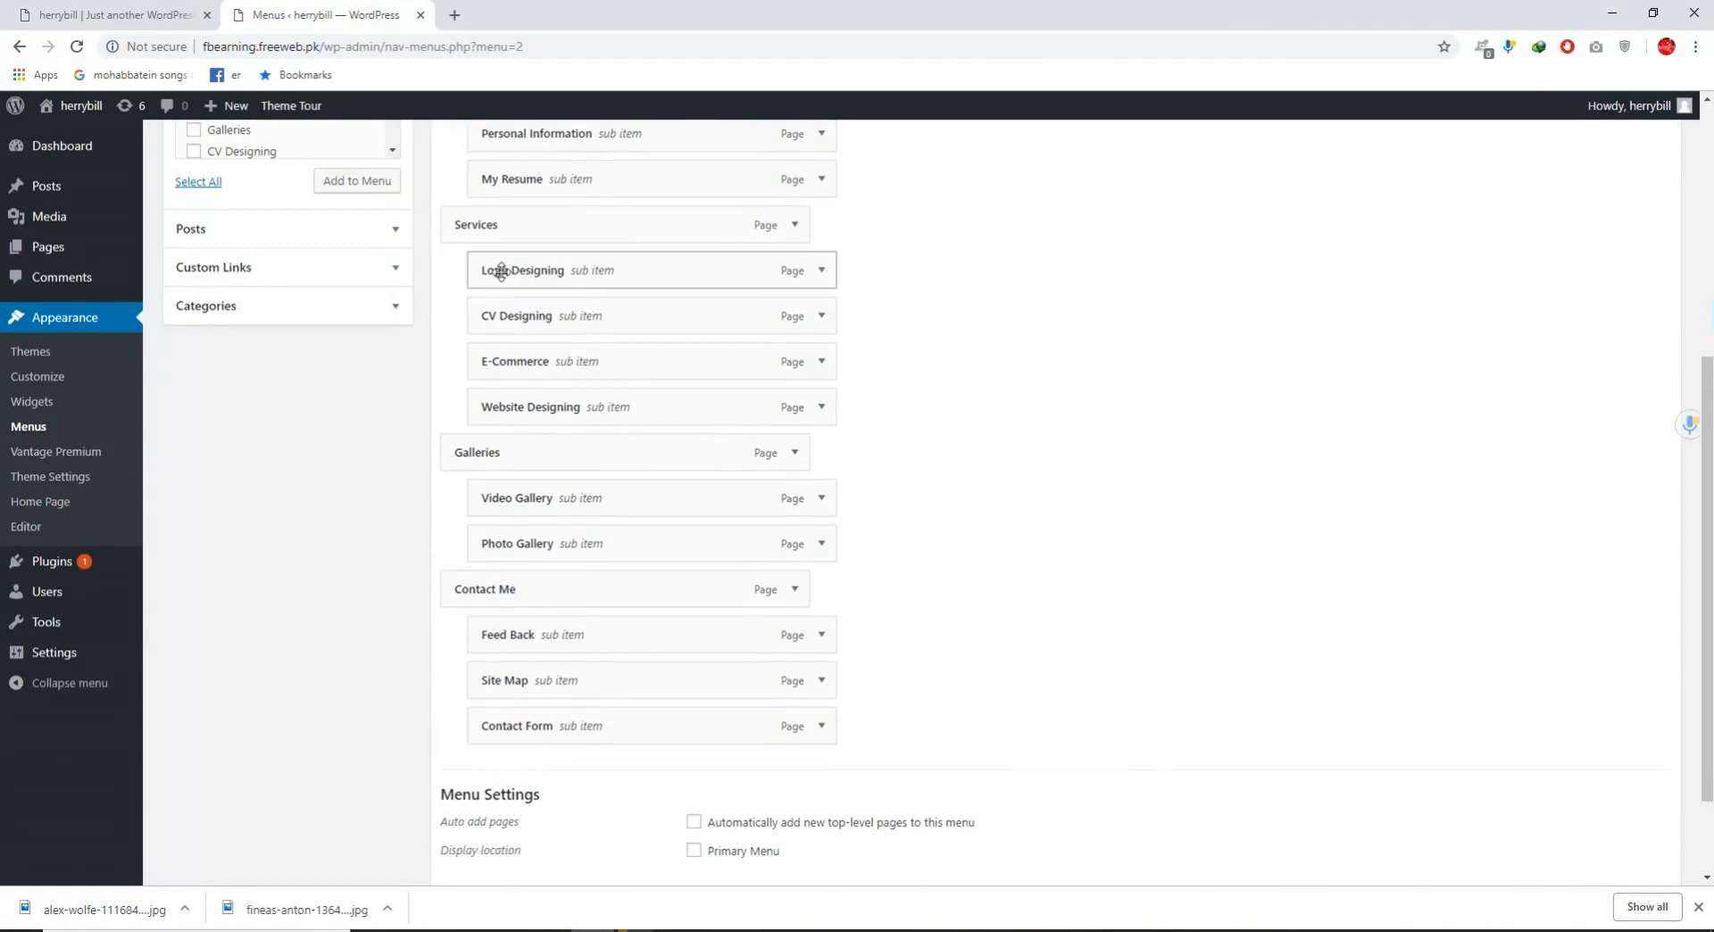
scroll(501, 272, "up", 1)
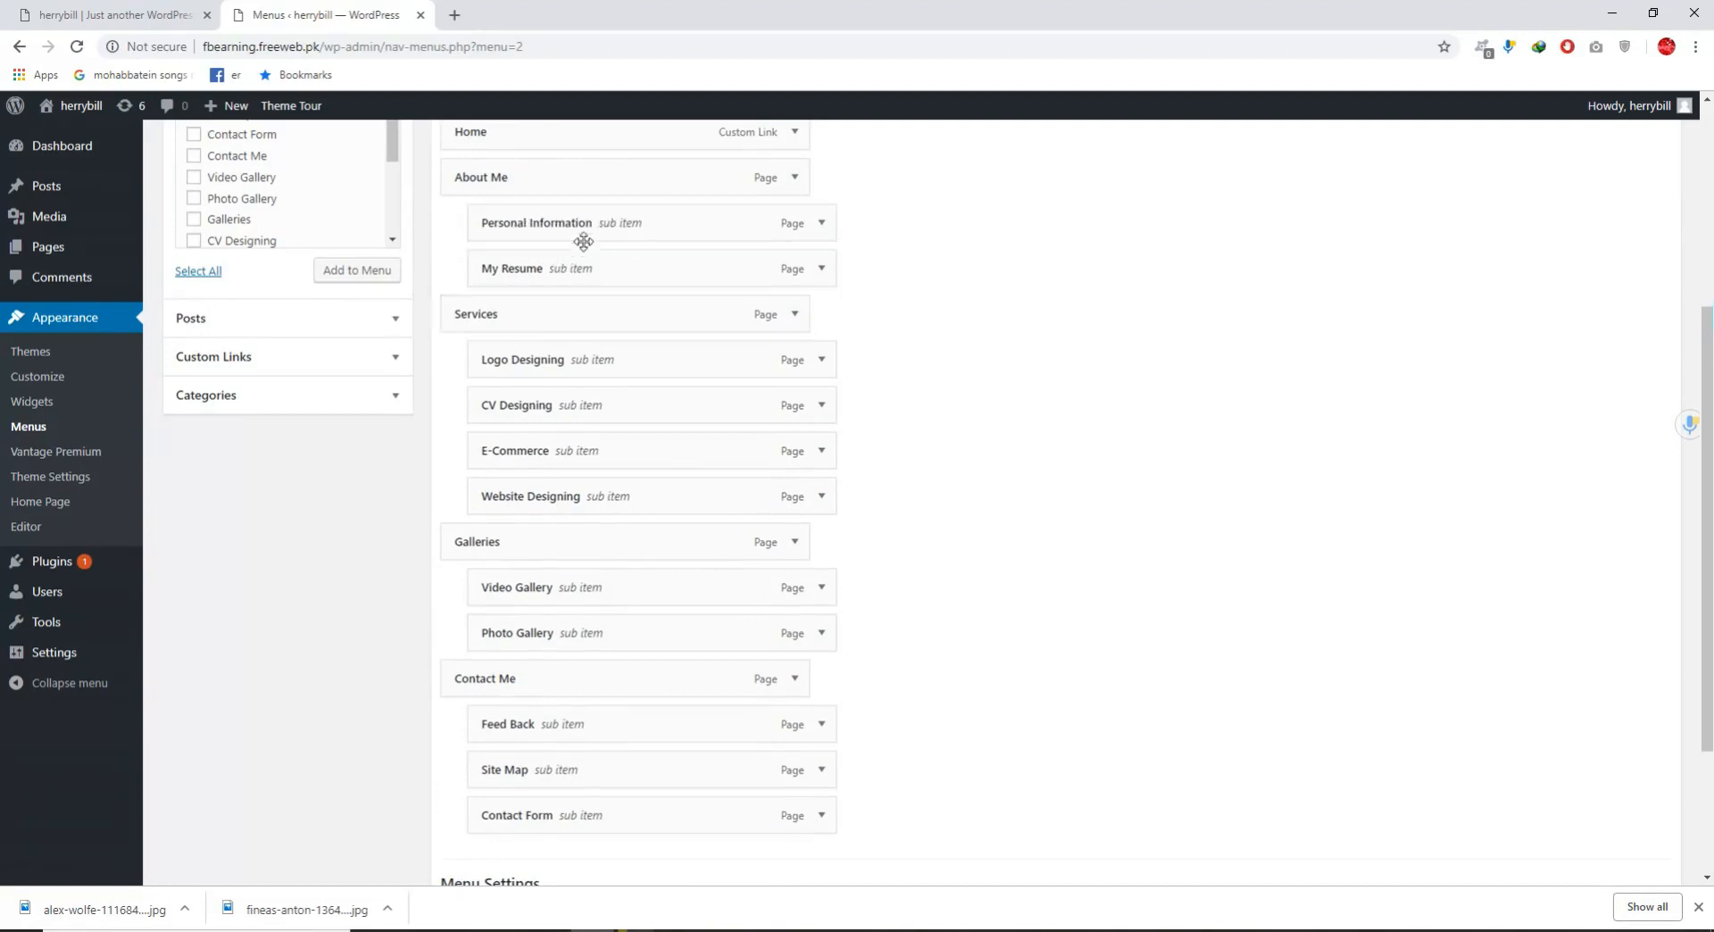
scroll(572, 268, "up", 1)
Set the menu to add new top-level pages automatically and display as the Primary Menu, and save it.
scroll(611, 329, "down", 3)
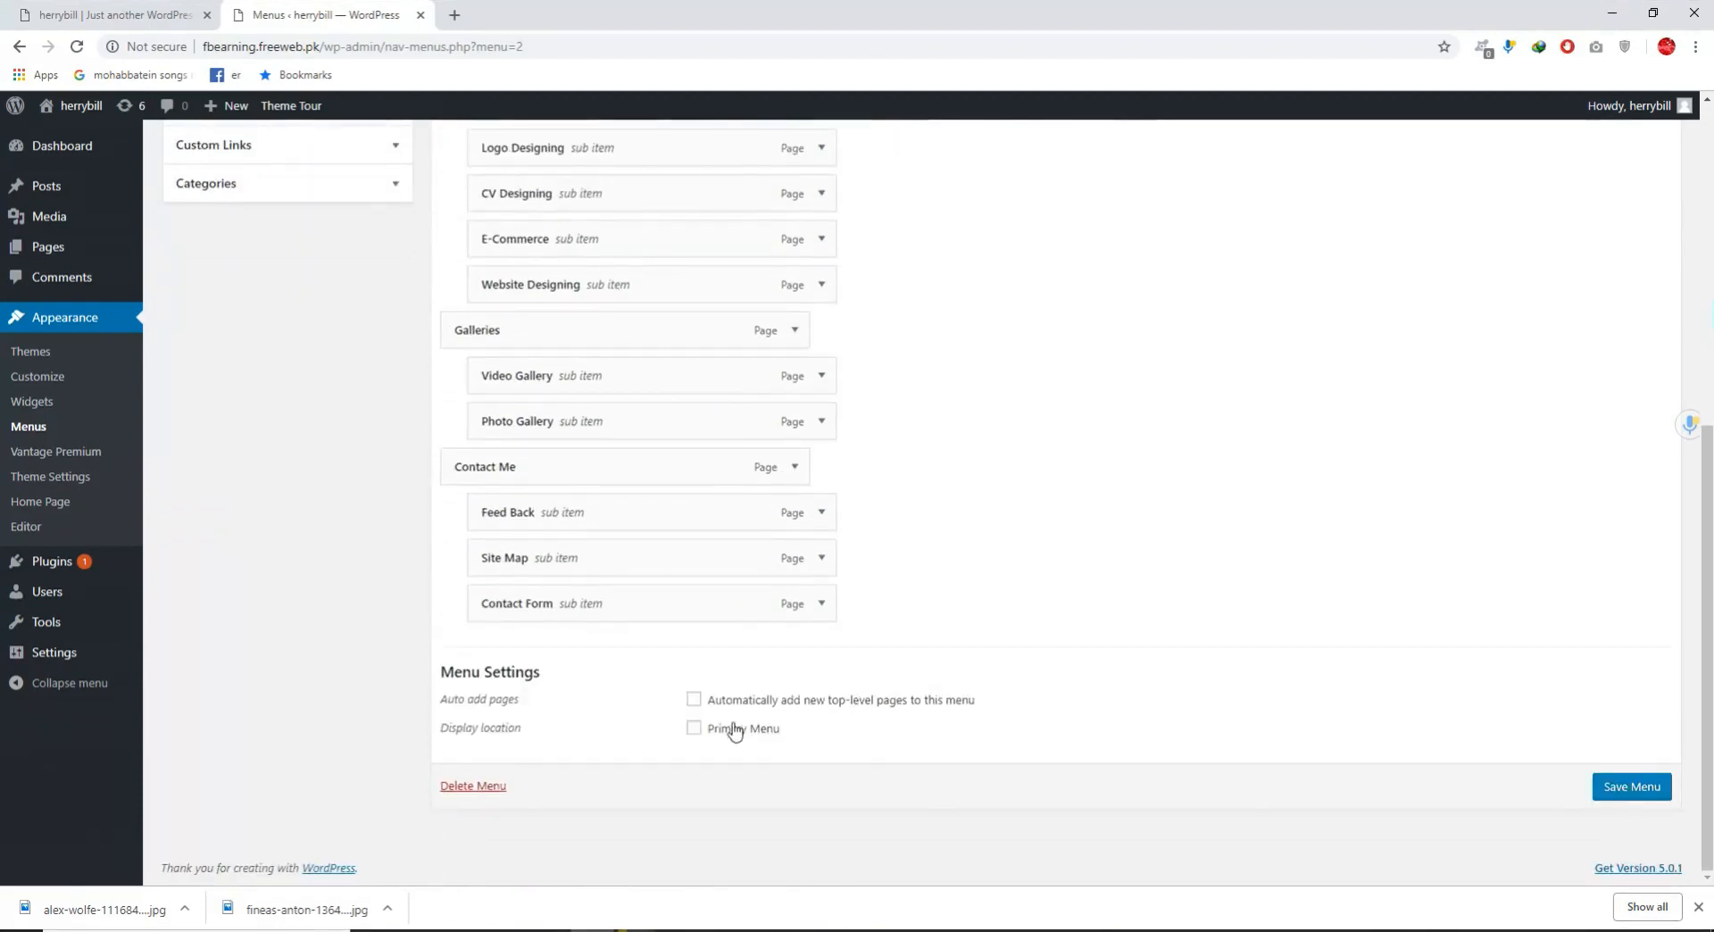
left_click(694, 701)
left_click(1607, 786)
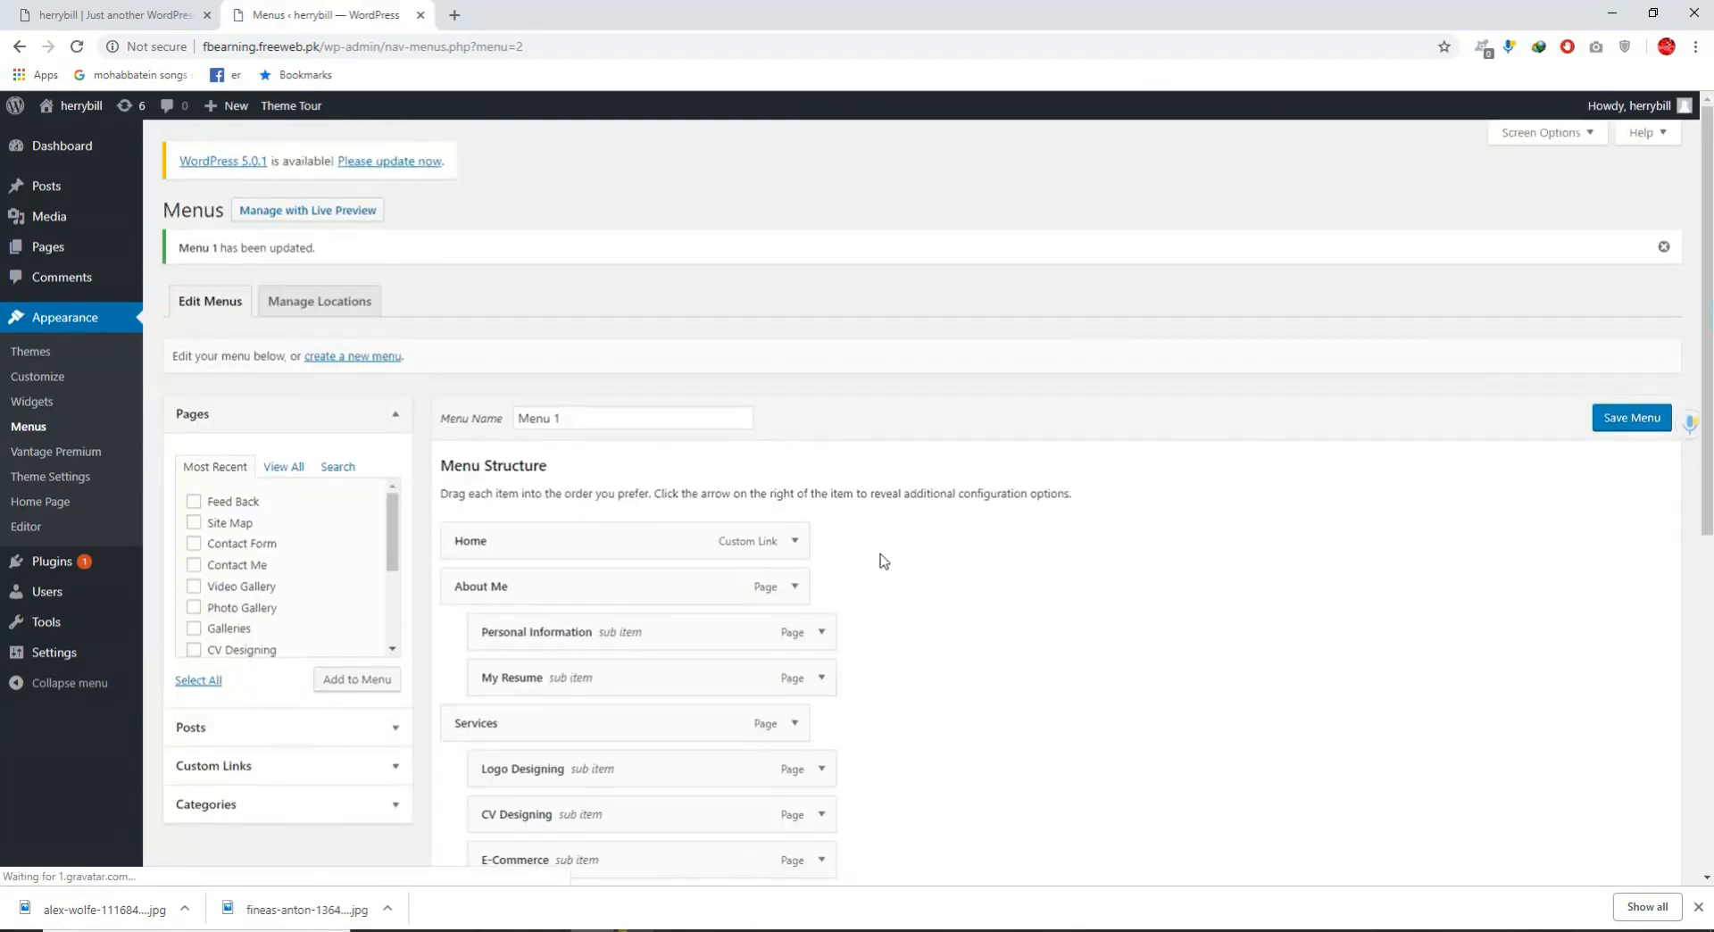
Reload the live site and check the dropdowns of About Me, Services, Galleries and Contact Me in its navigation bar.
left_click(125, 13)
left_click(77, 46)
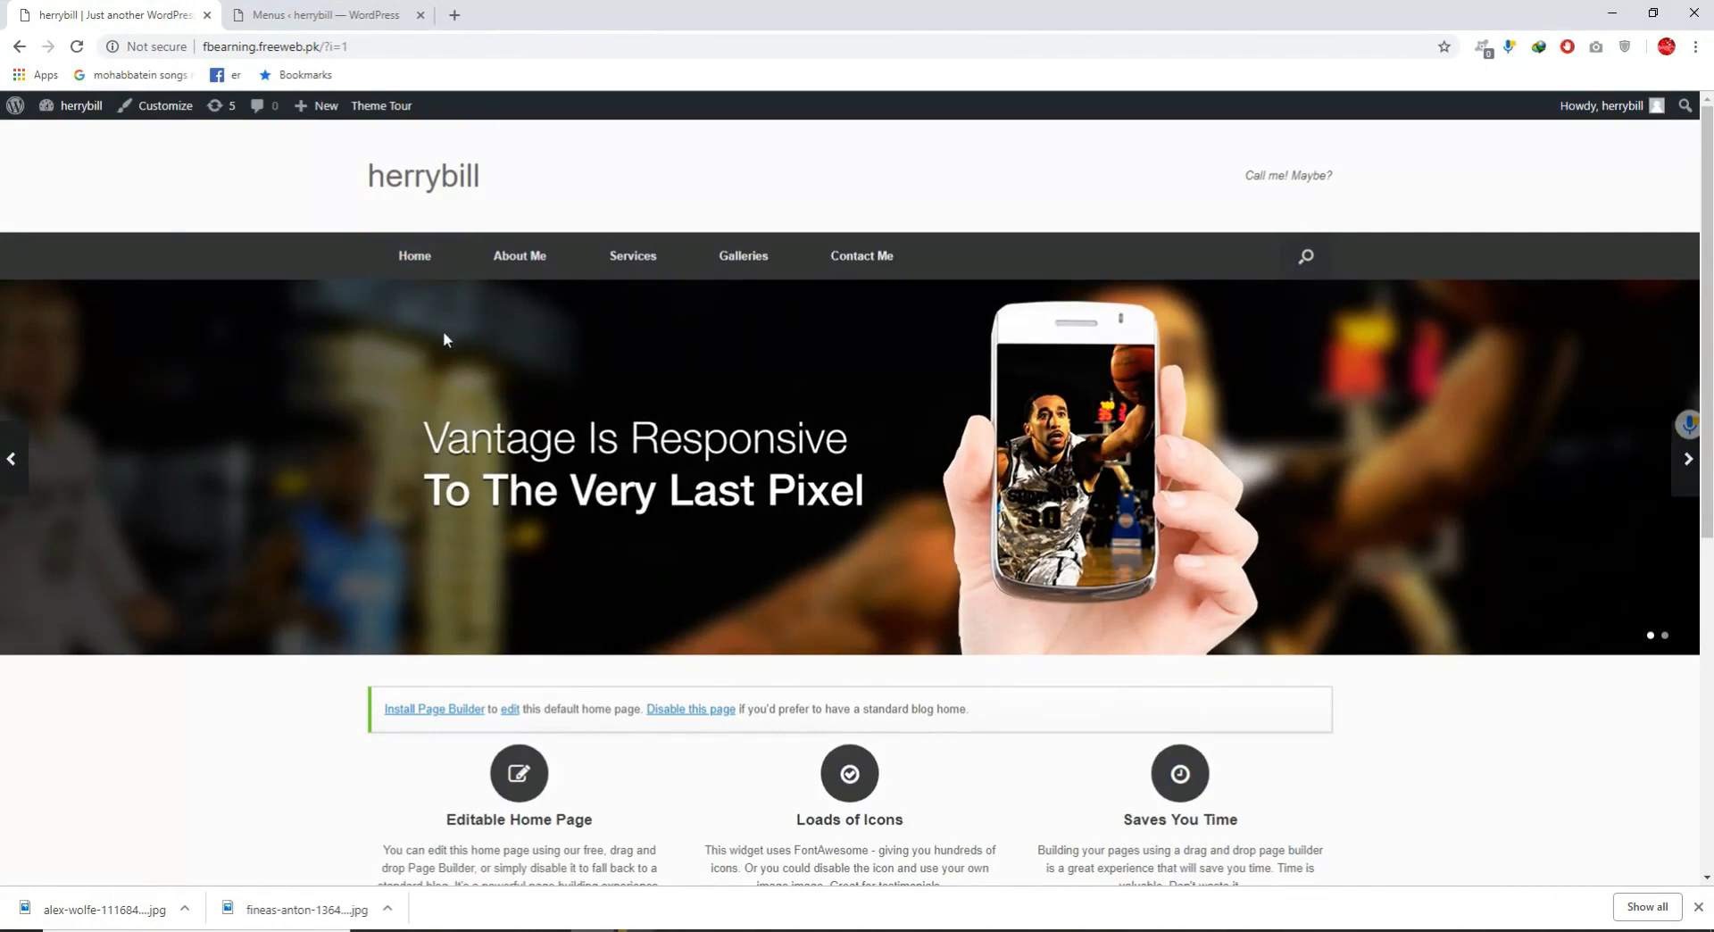
mouse_move(509, 260)
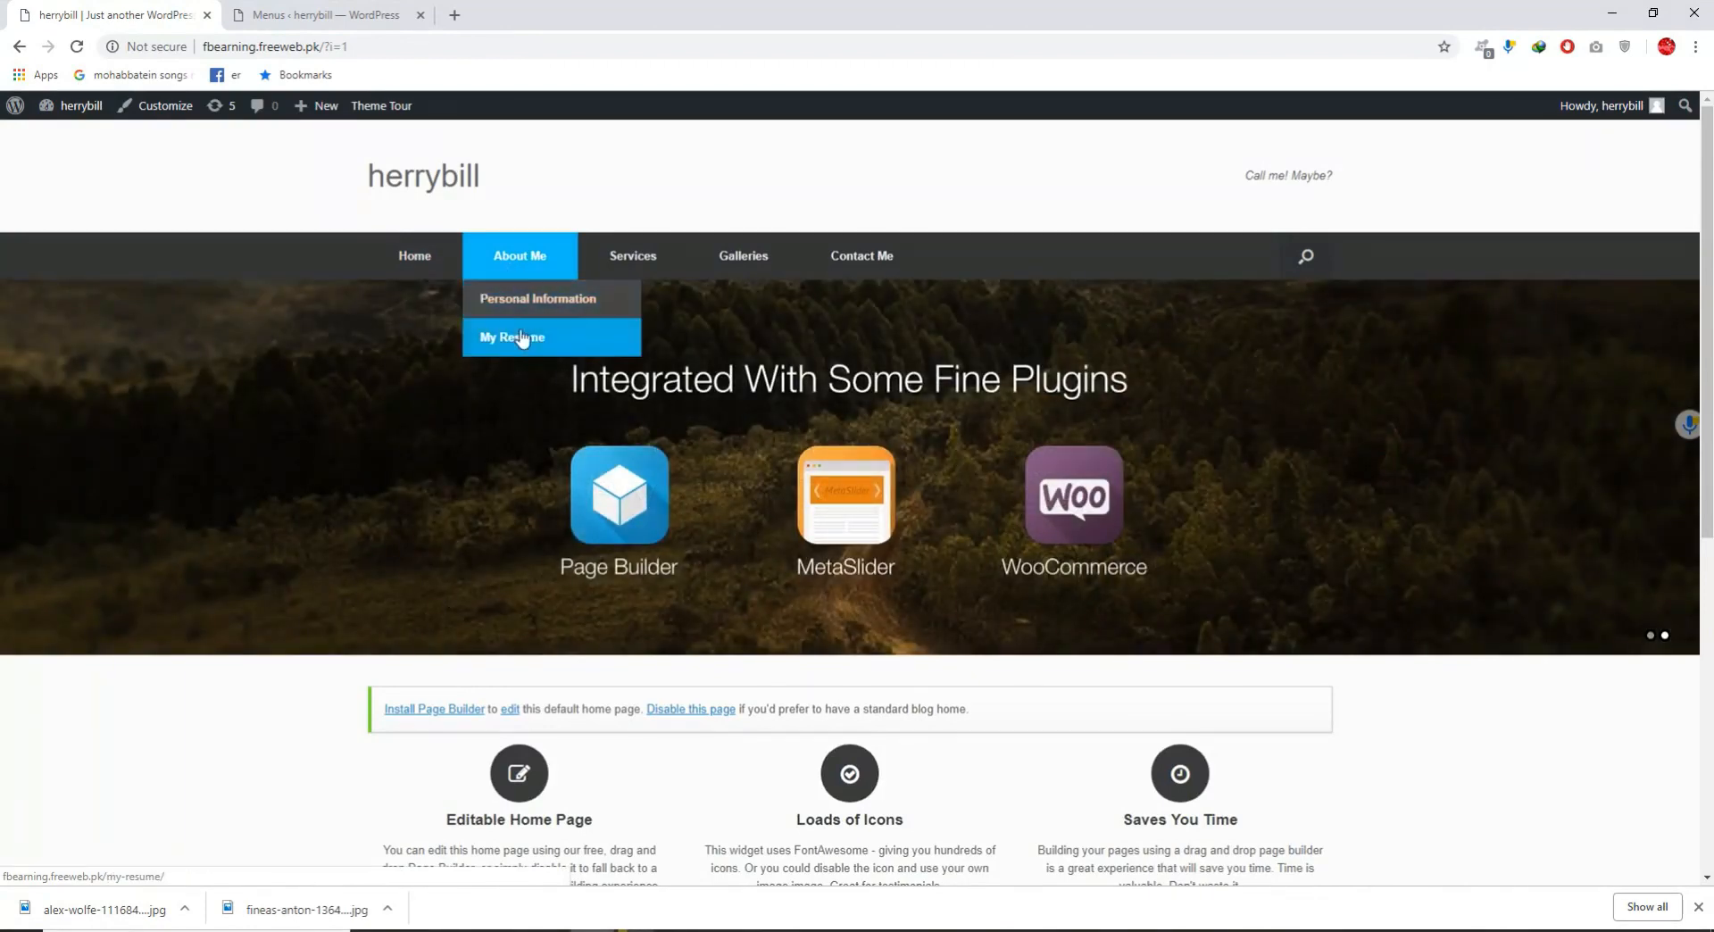
mouse_move(633, 259)
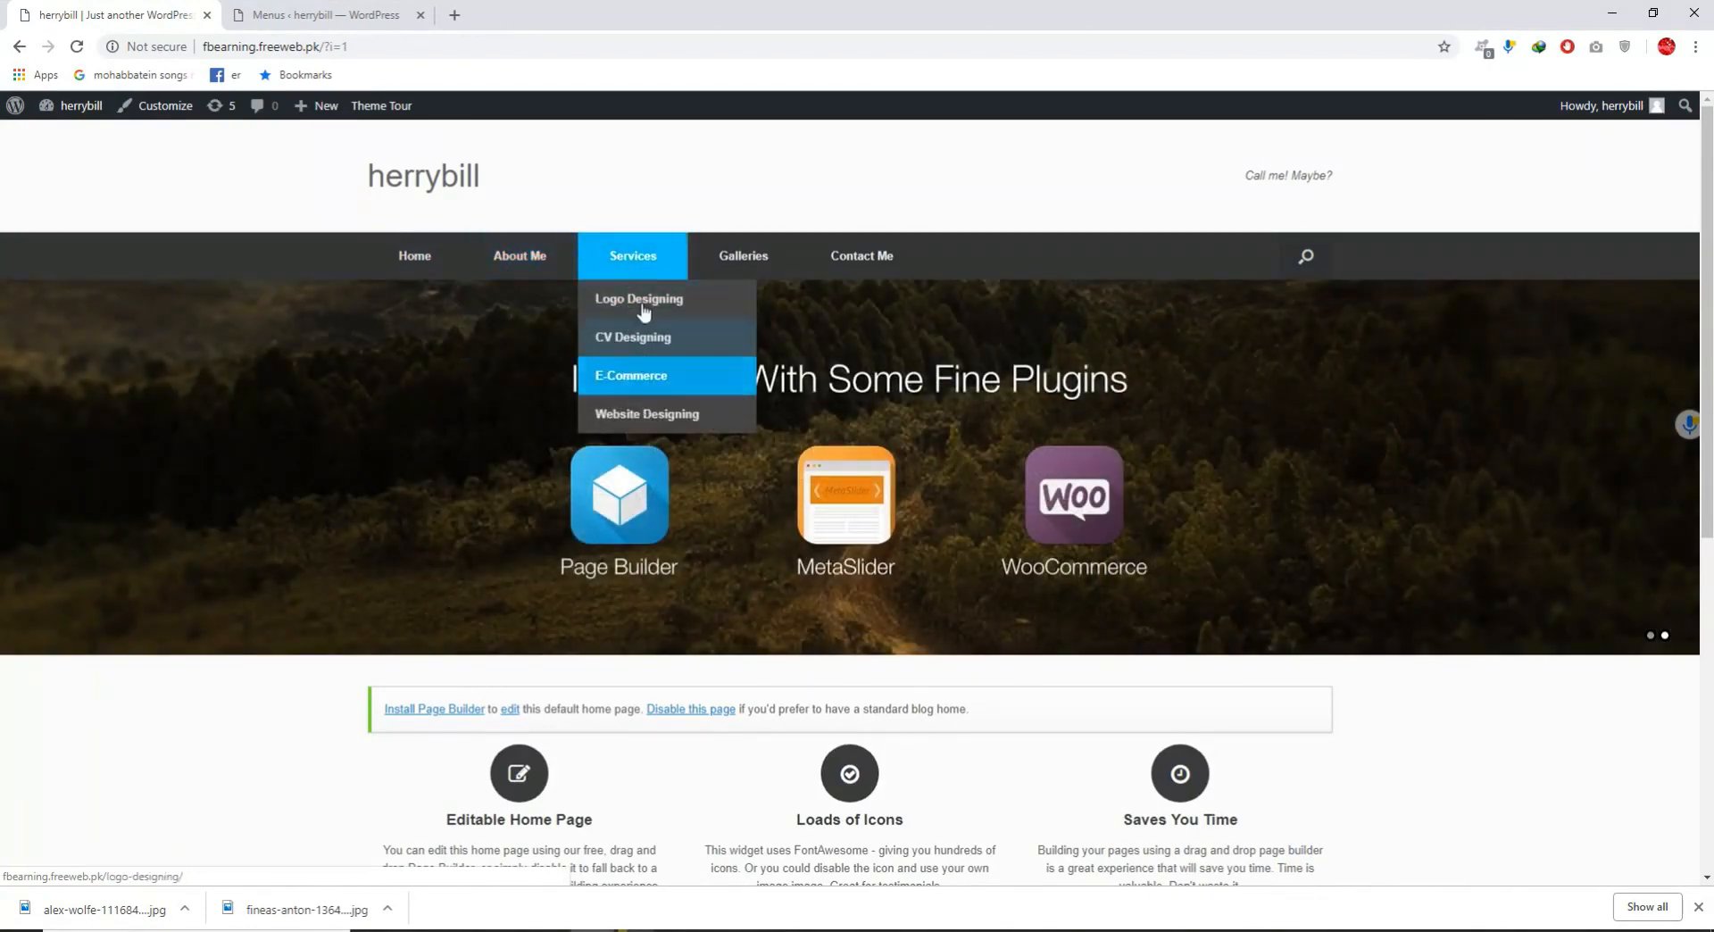
mouse_move(741, 261)
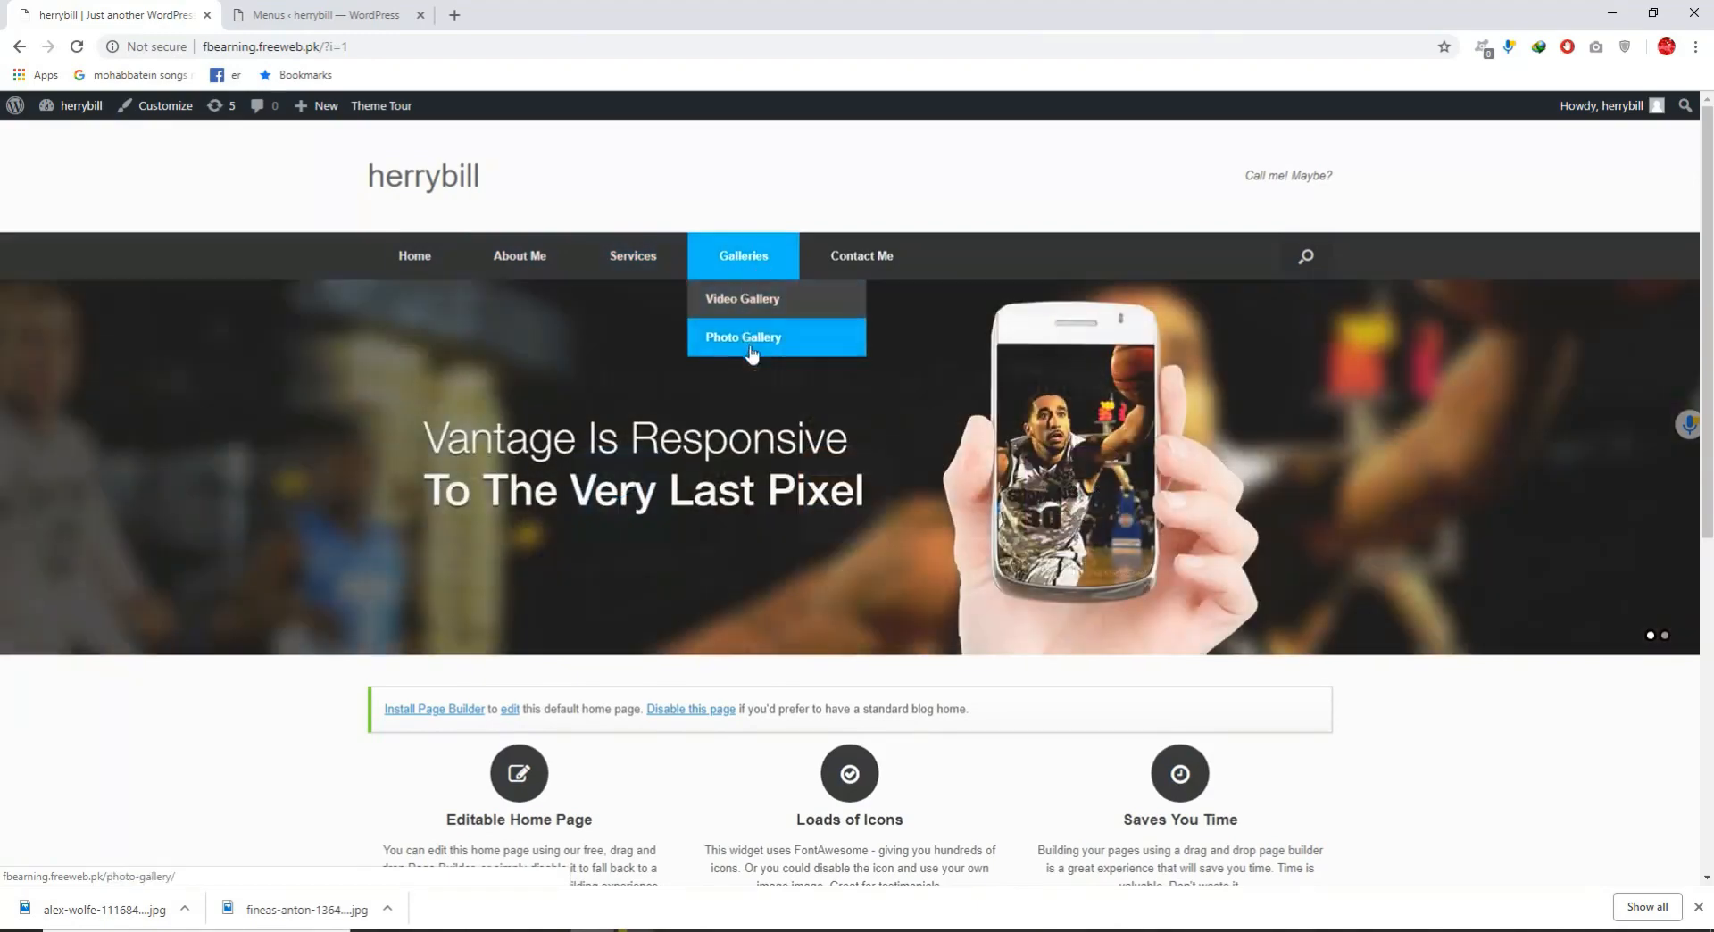
mouse_move(853, 268)
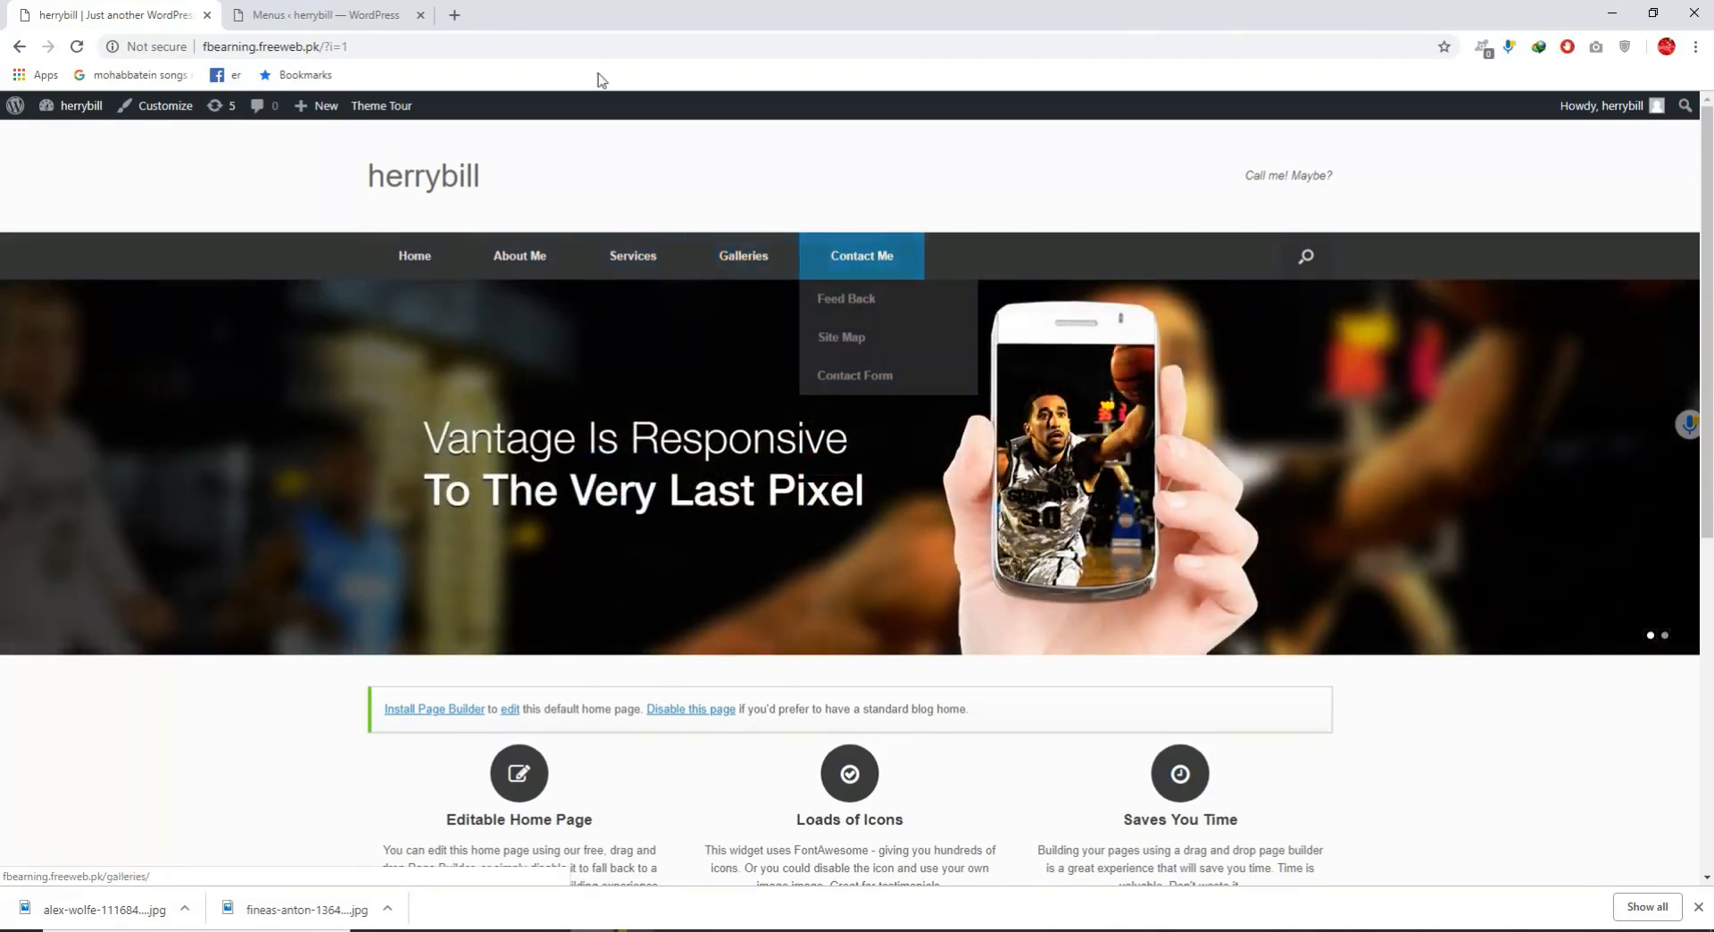
Review the saved structure and settings of Menu 1 in the Menus editor, and return to the live site.
left_click(373, 8)
scroll(600, 608, "down", 4)
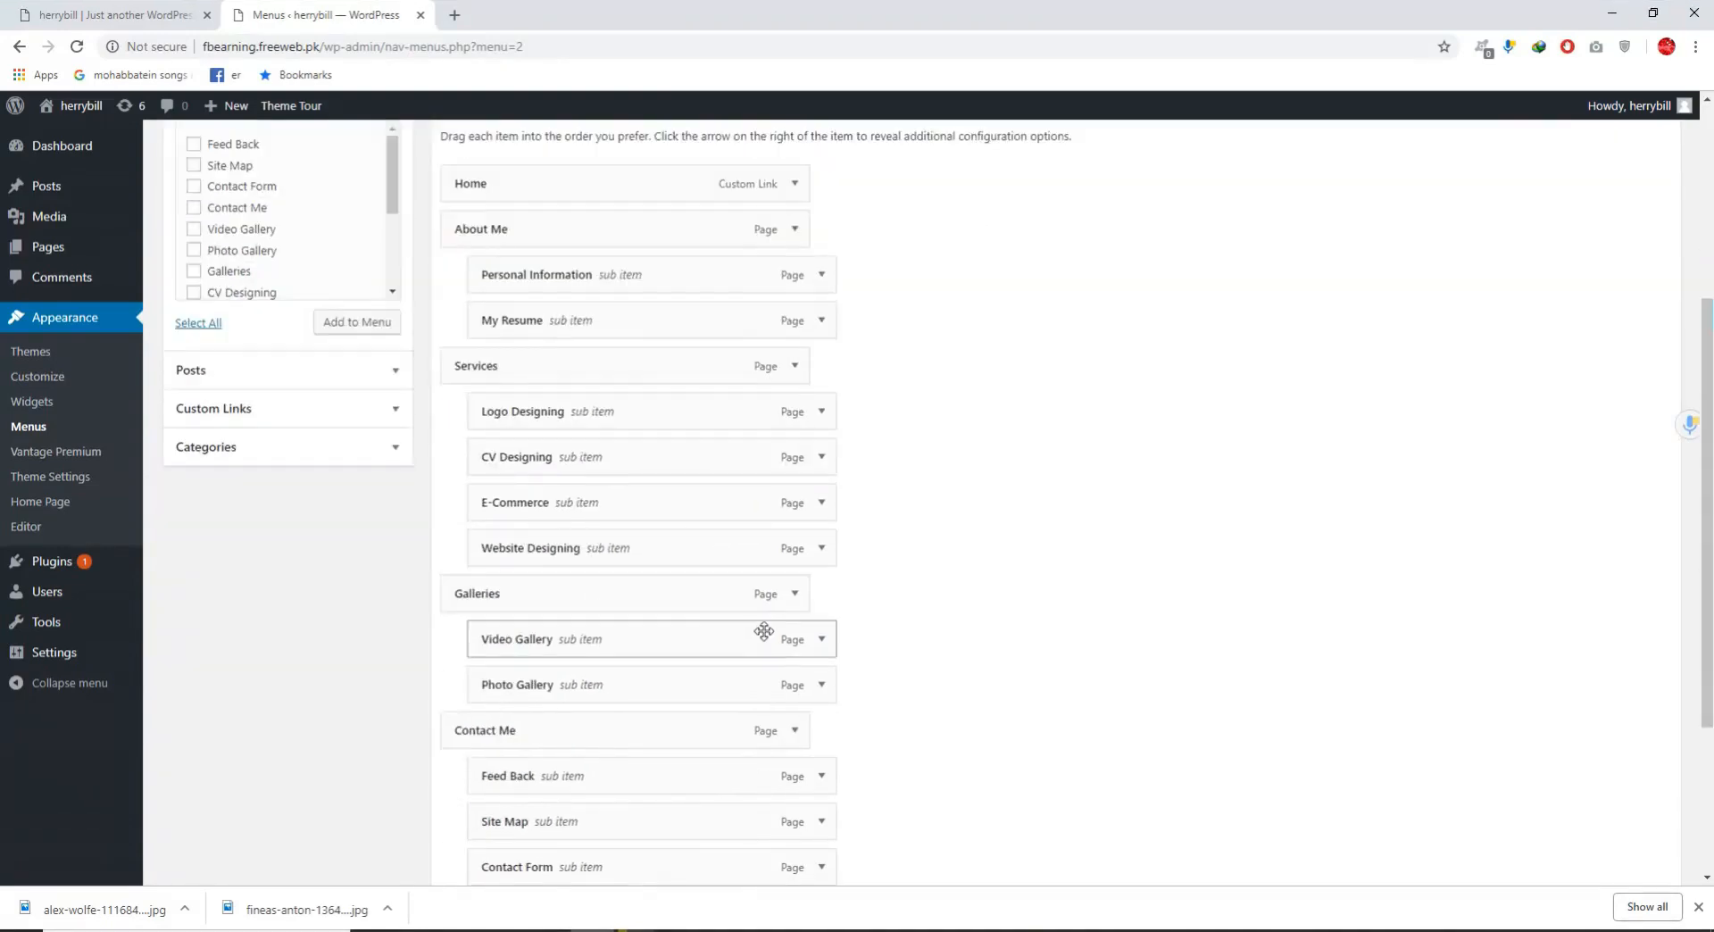
scroll(762, 648, "down", 3)
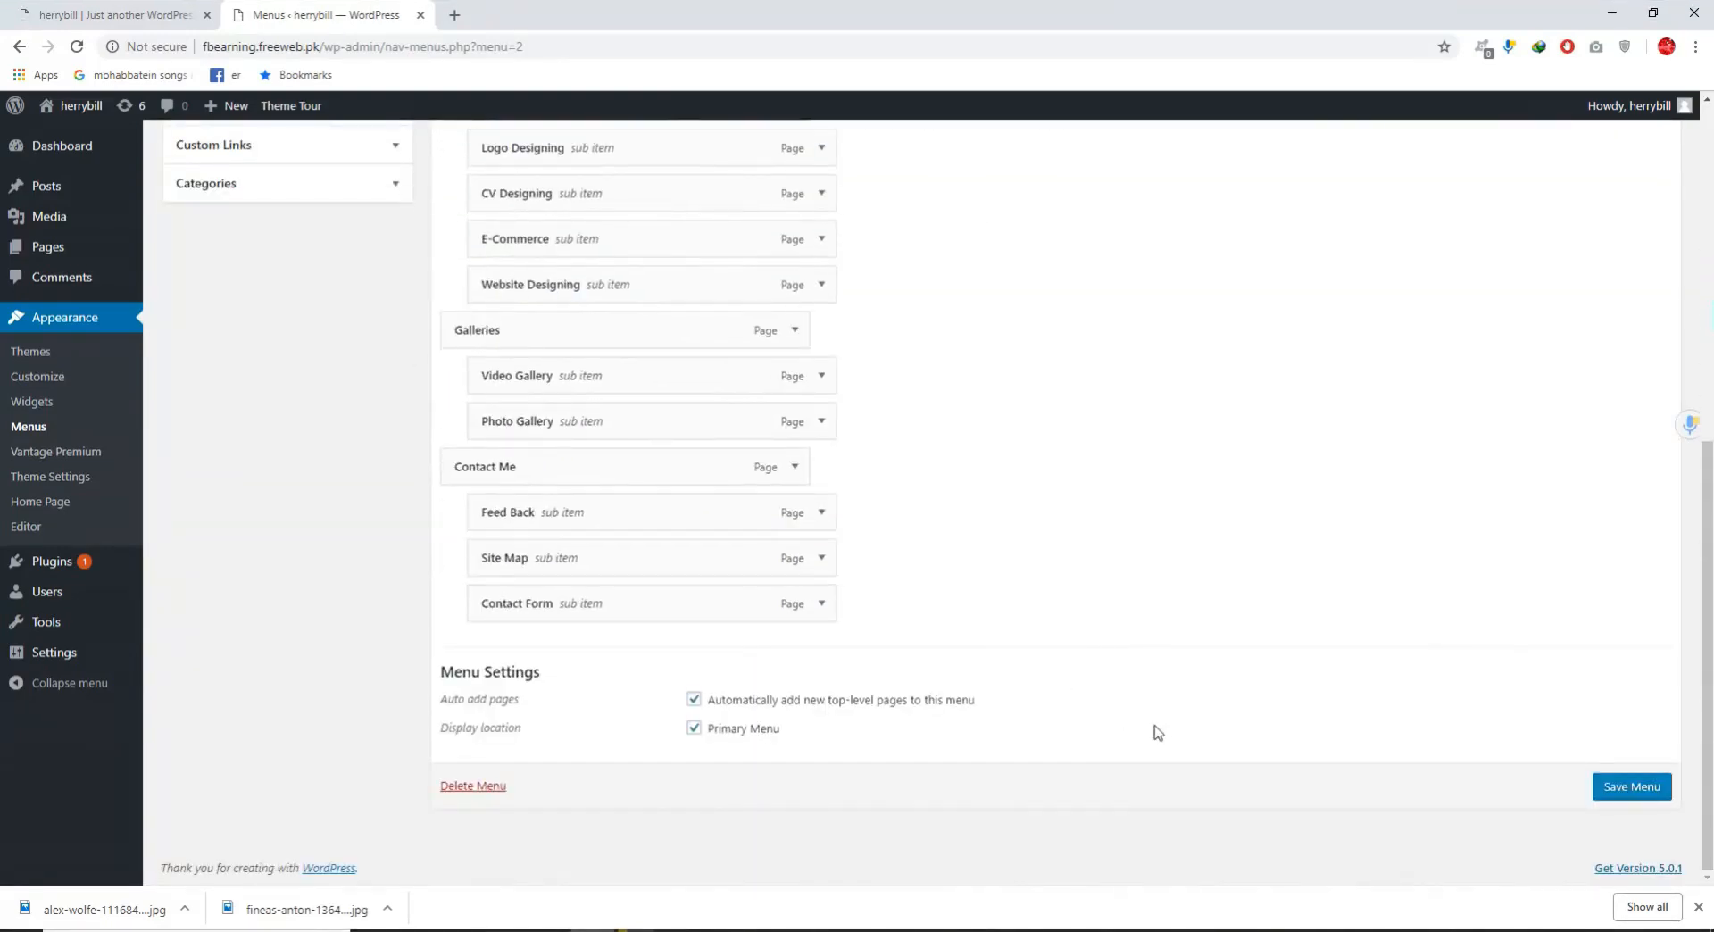
scroll(1102, 618, "up", 5)
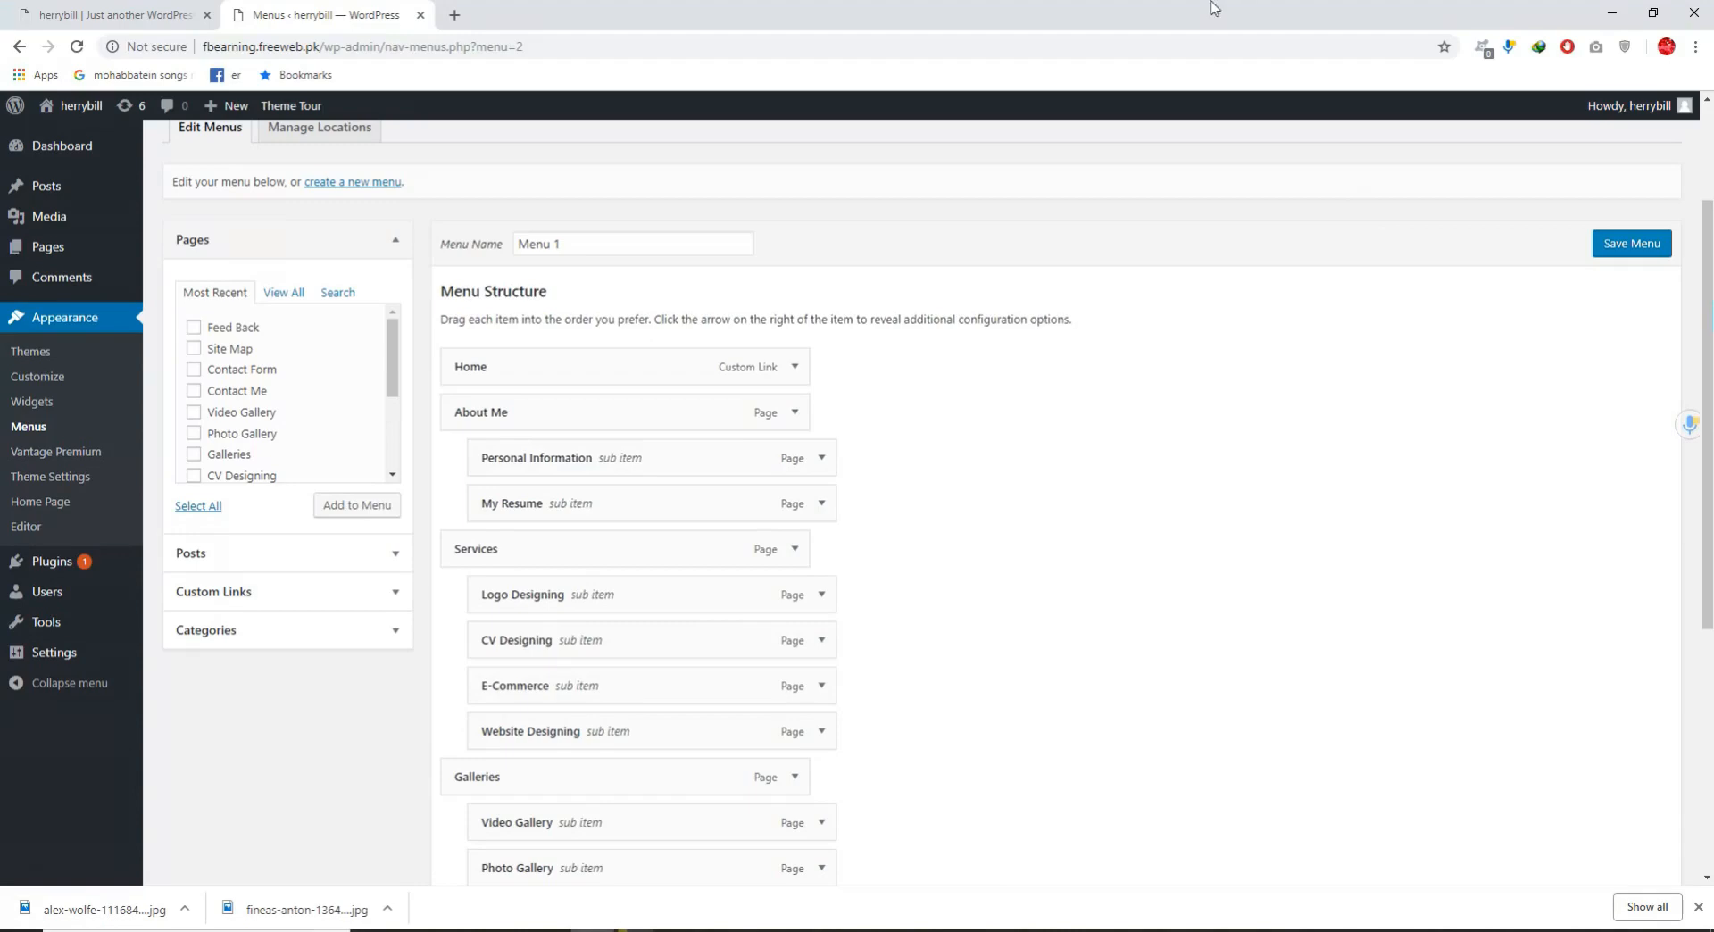
left_click(53, 13)
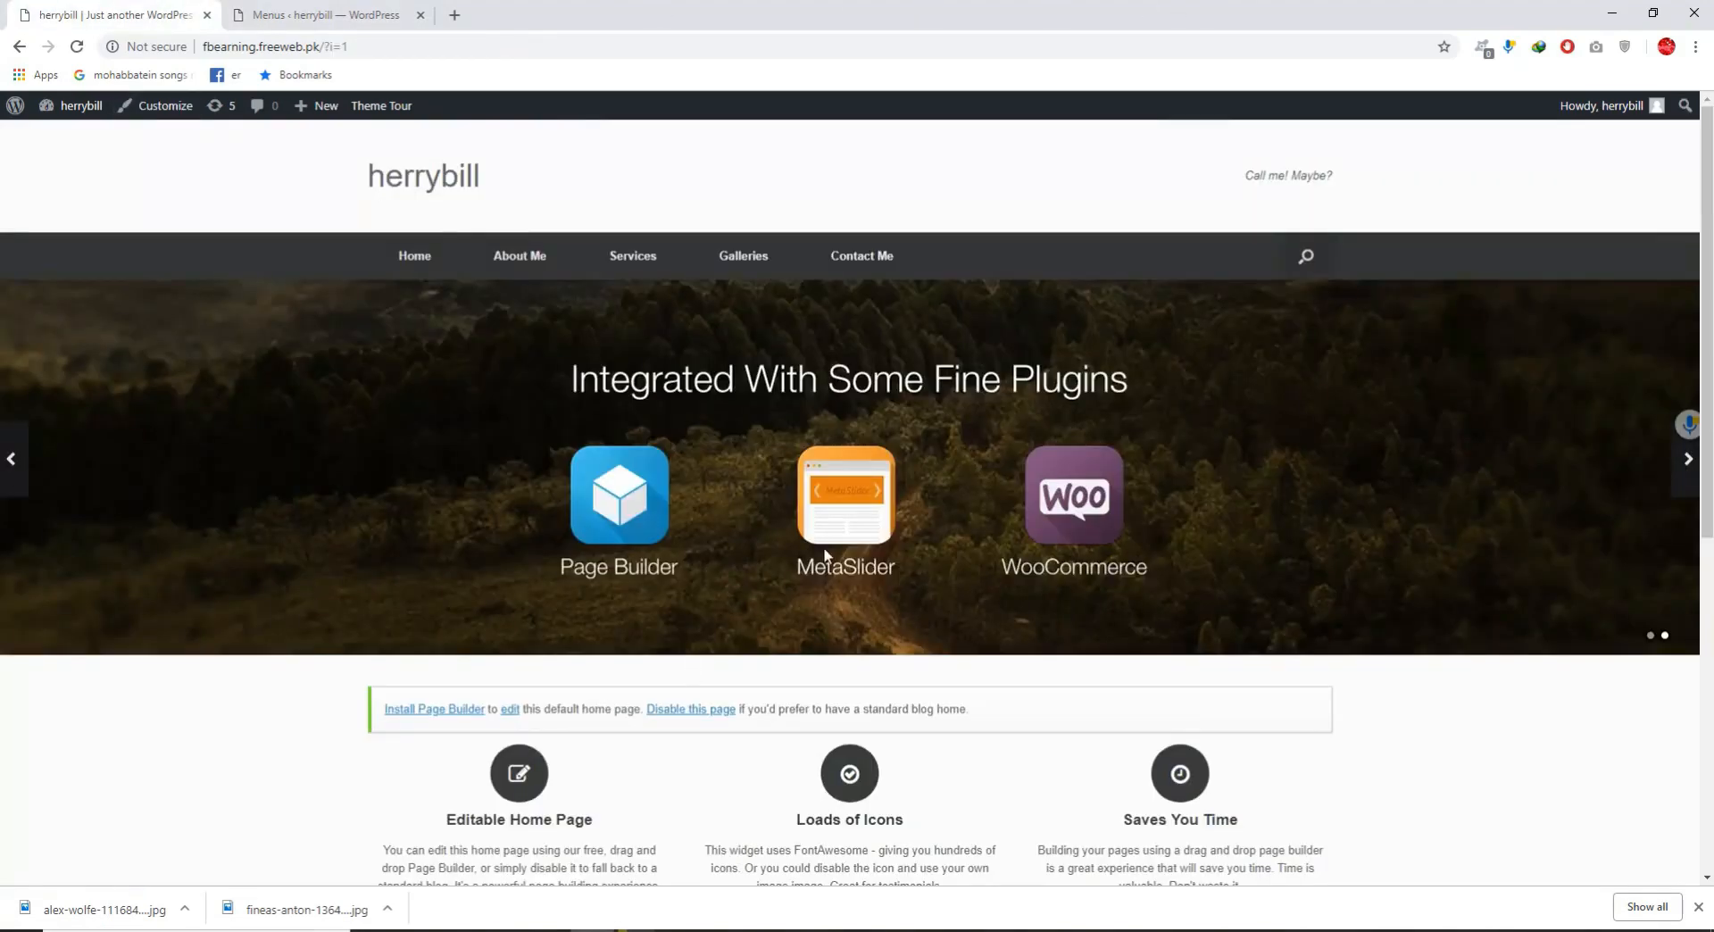